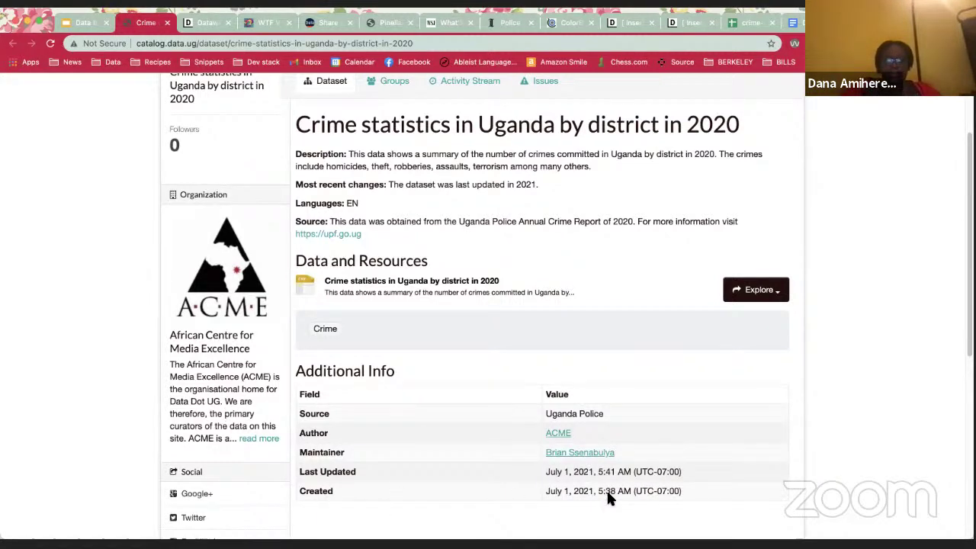
# - Switch from the dataset page to the crime statistics spreadsheet and examine the regions and districts listed on the crime-statistics-in-uganda-by-district-in-2020 sheet
pyautogui.scroll(1, 520, 422)
pyautogui.scroll(2, 521, 418)
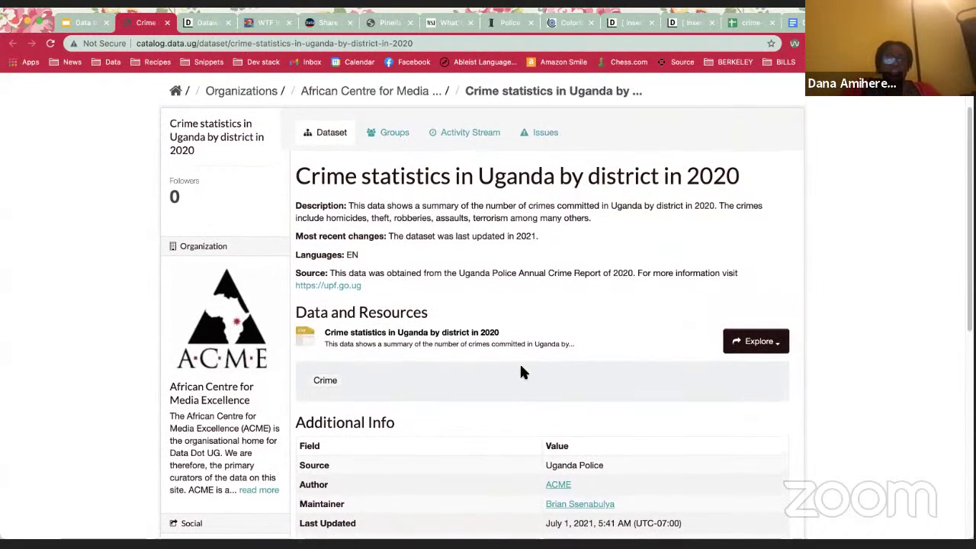
pyautogui.click(746, 23)
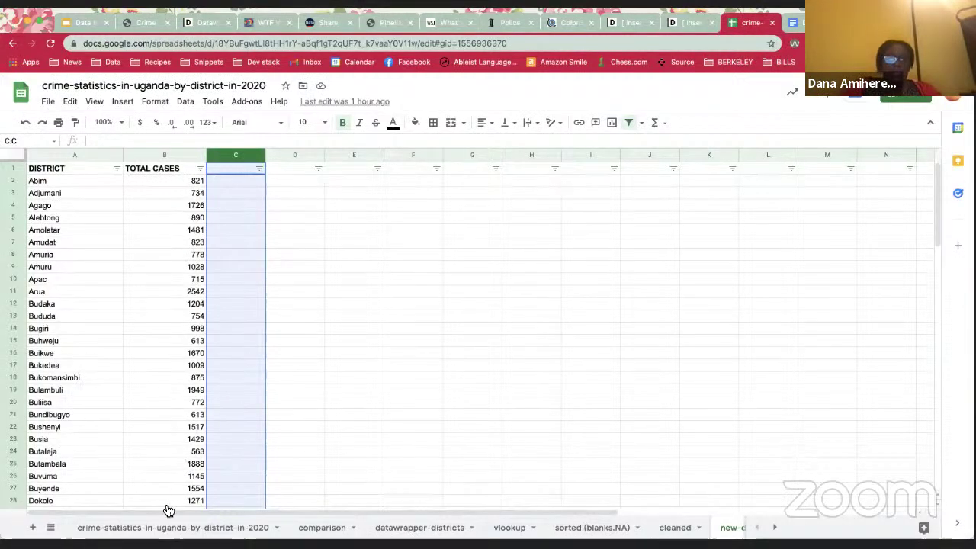
pyautogui.click(161, 527)
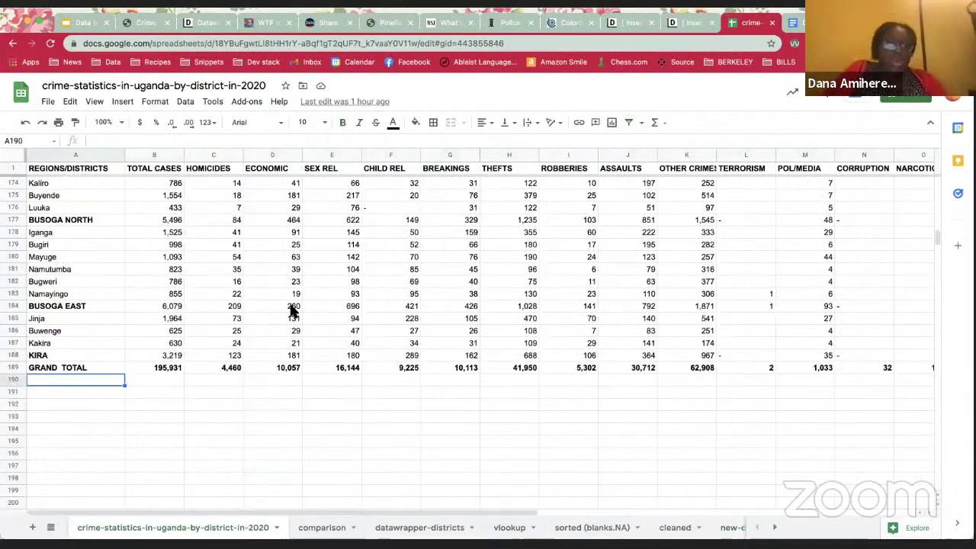
pyautogui.scroll(2, 290, 309)
pyautogui.scroll(15, 290, 308)
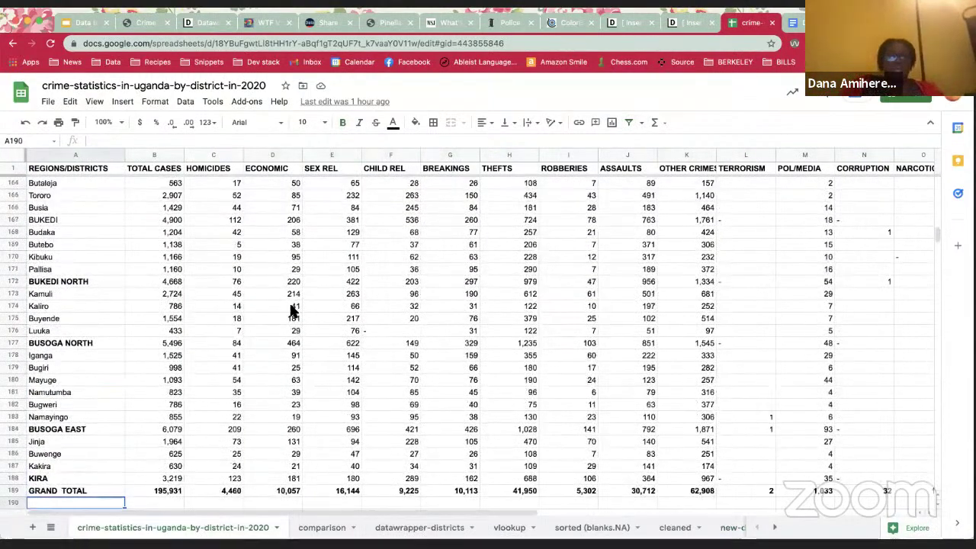
pyautogui.scroll(20, 289, 309)
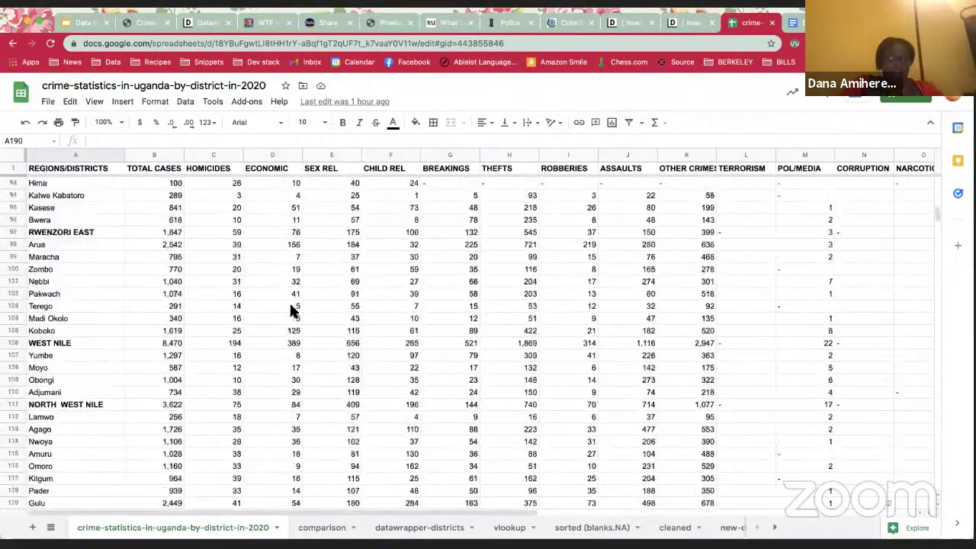
pyautogui.scroll(7, 289, 309)
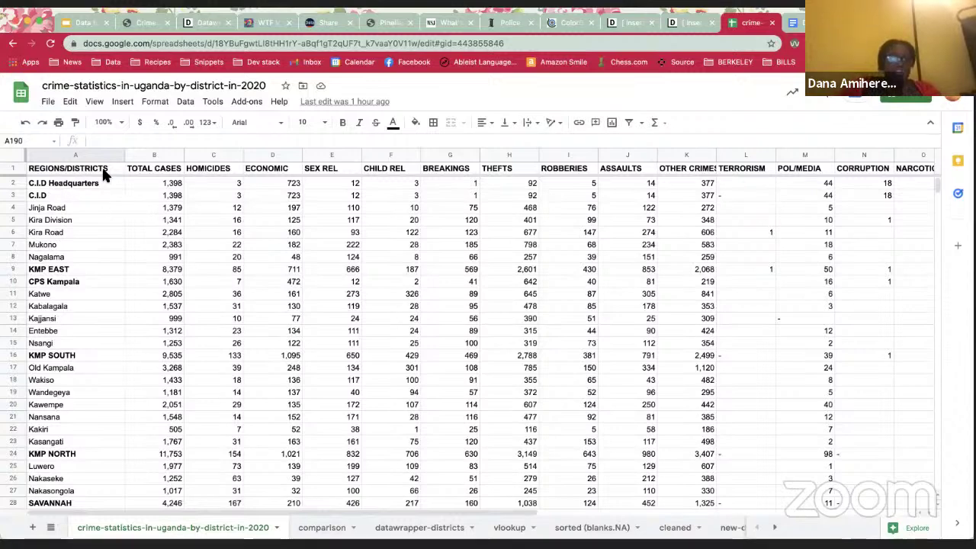
pyautogui.scroll(-5, 73, 305)
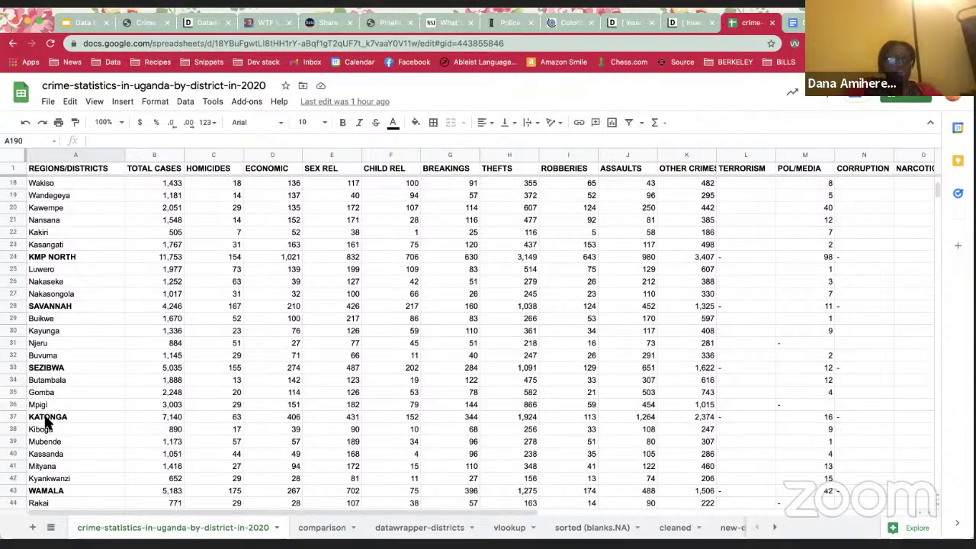
pyautogui.scroll(-7, 59, 452)
pyautogui.scroll(-16, 57, 452)
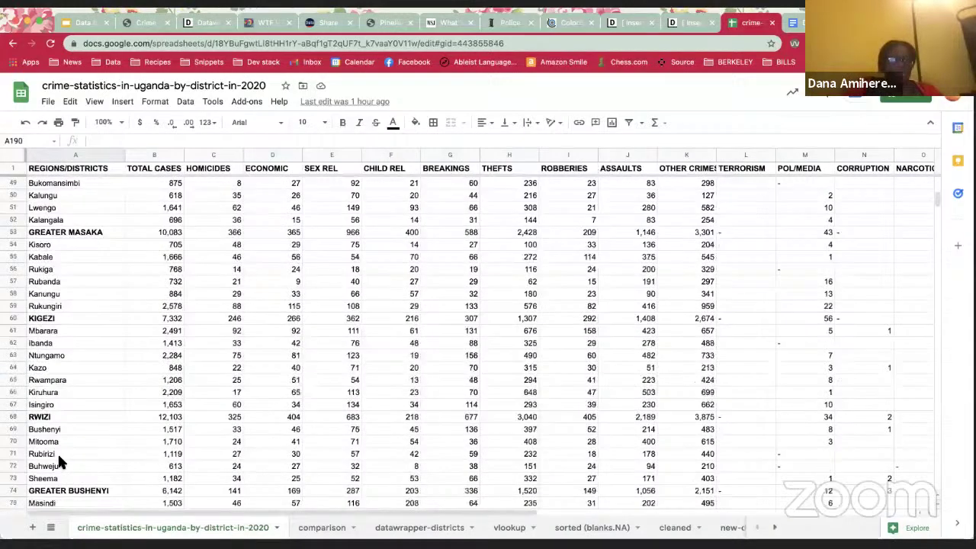
pyautogui.scroll(-18, 58, 452)
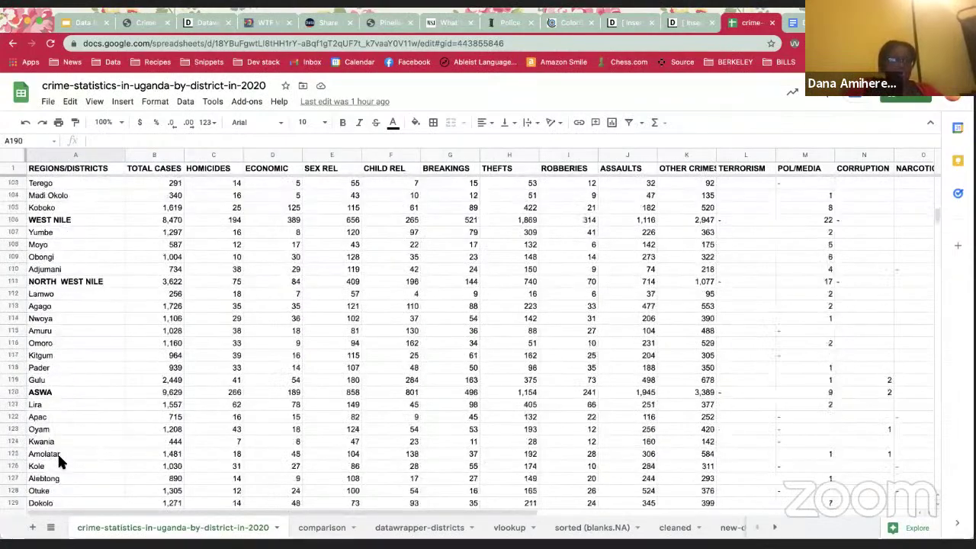
pyautogui.scroll(20, 57, 451)
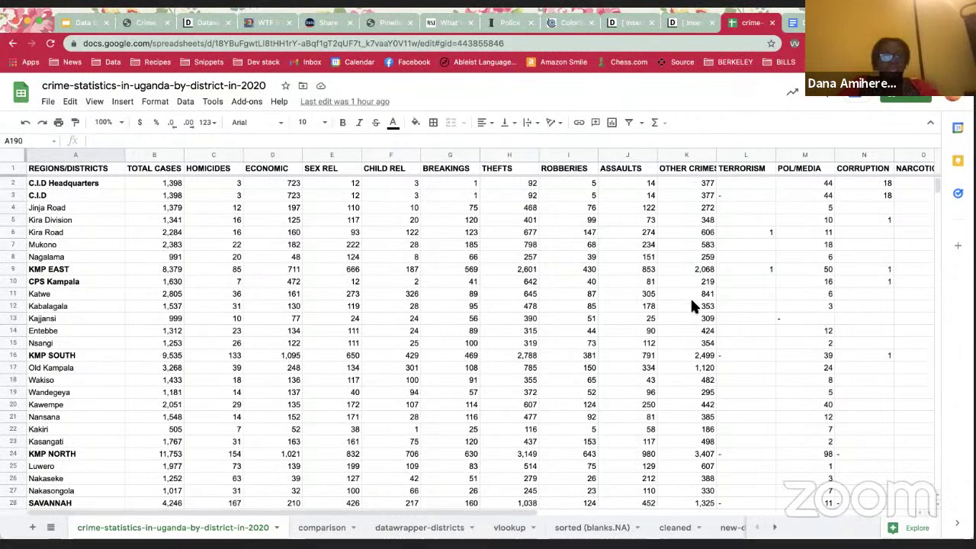
# - Widen the OTHER CRIMES column so its header fits, and look over the crime category columns through OTHER LAWS
pyautogui.hscroll(3, 691, 305)
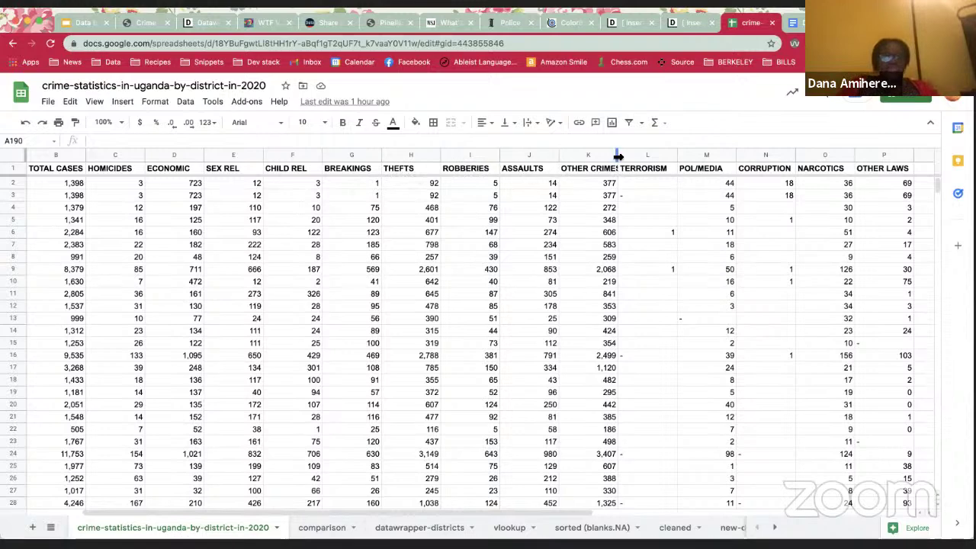
pyautogui.moveTo(618, 155); pyautogui.dragTo(631, 156)
pyautogui.hscroll(3, 705, 197)
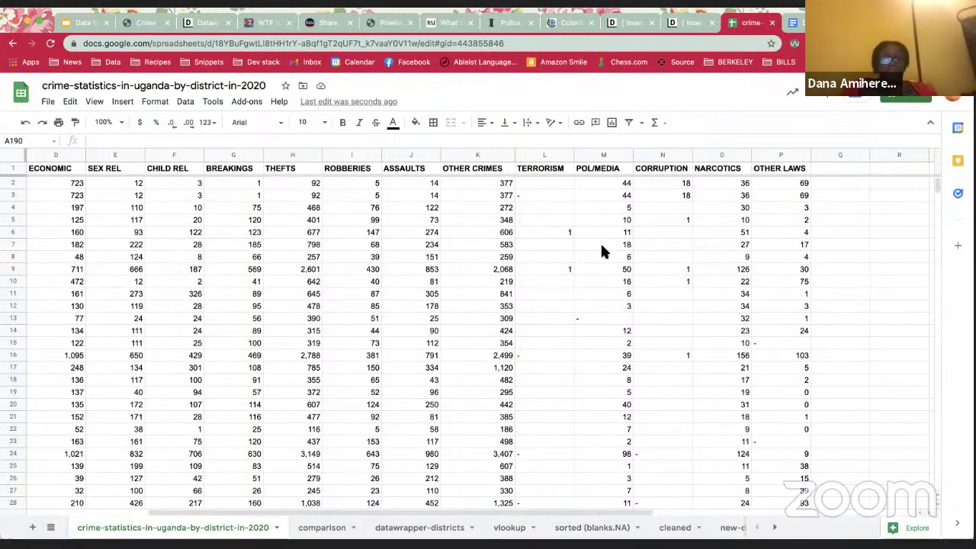
pyautogui.hscroll(-3, 602, 247)
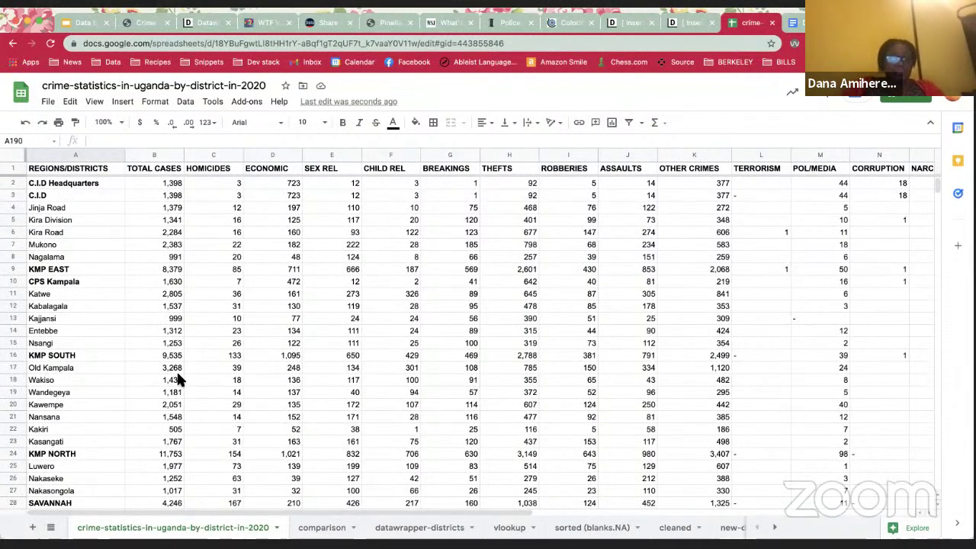
# - View the comparison sheet and the district names on the datawrapper-districts sheet
pyautogui.click(320, 530)
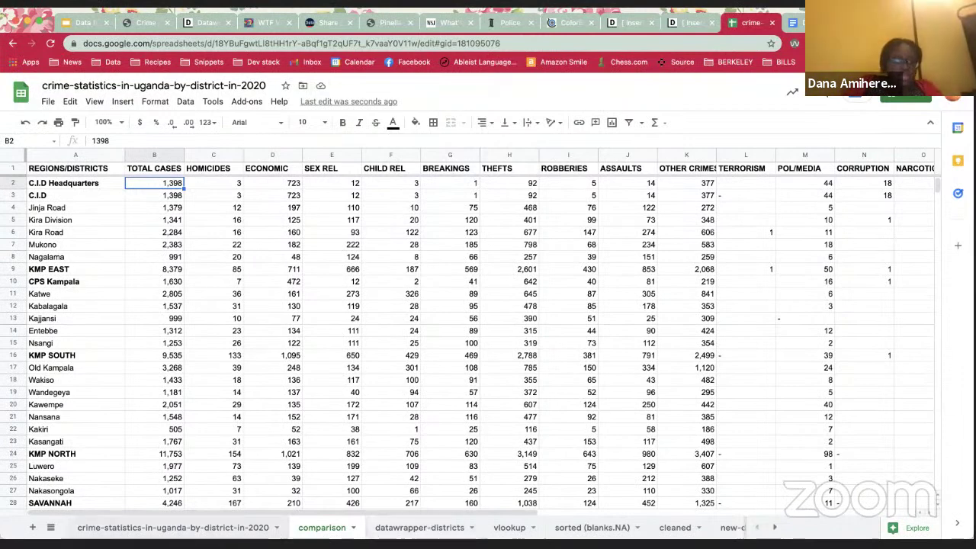
pyautogui.click(409, 528)
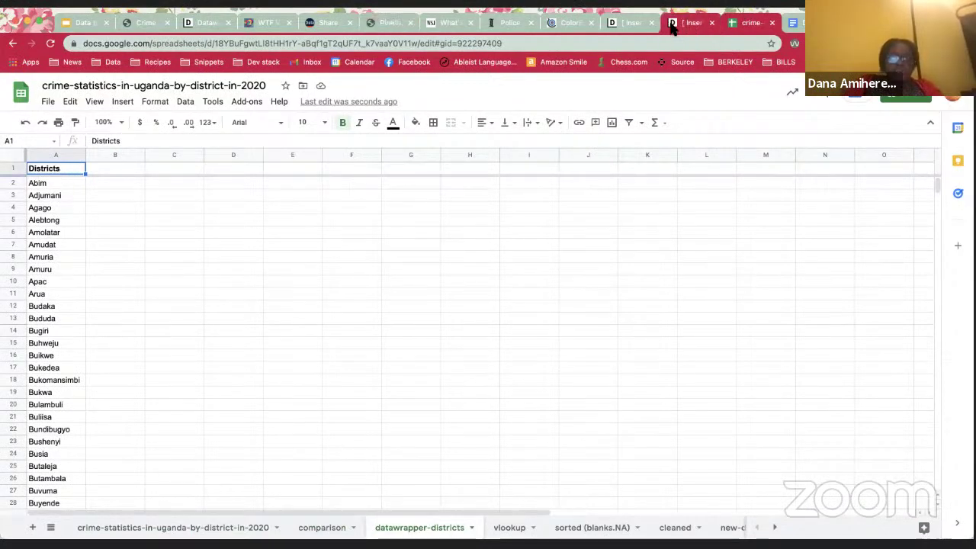
# - Switch to Datawrapper, search the base maps for "ugan", choose Uganda » Districts (2021) for the choropleth map, and proceed to adding data
pyautogui.click(210, 23)
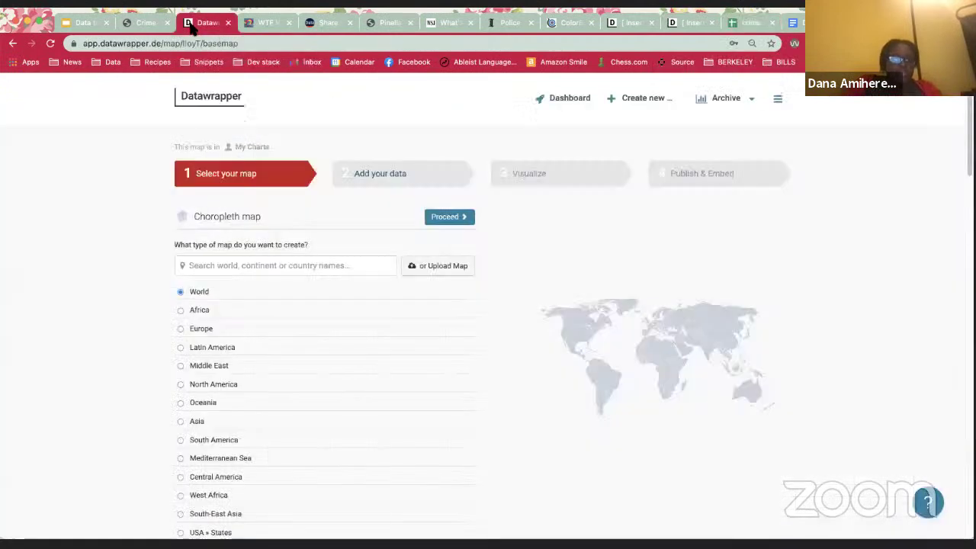
pyautogui.click(247, 266)
pyautogui.write('ug')
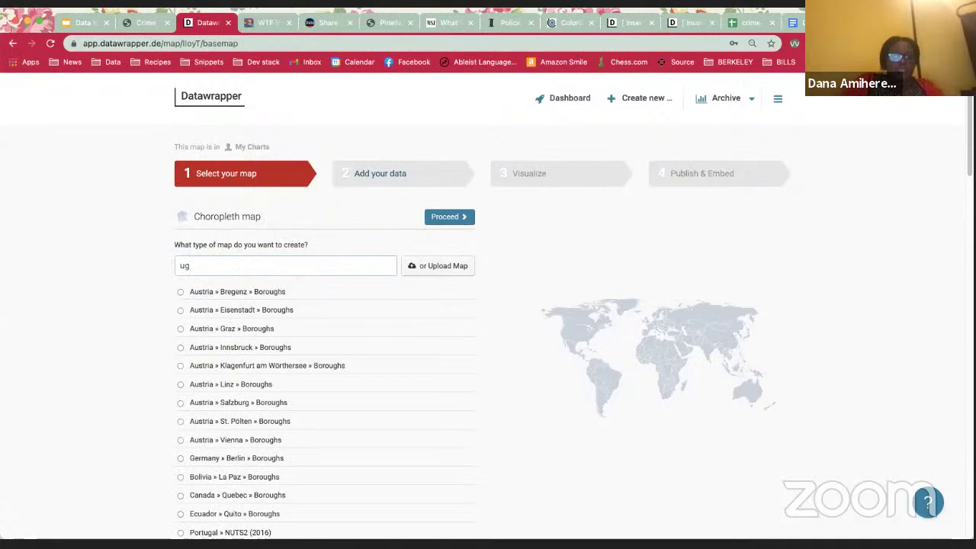
pyautogui.write('an')
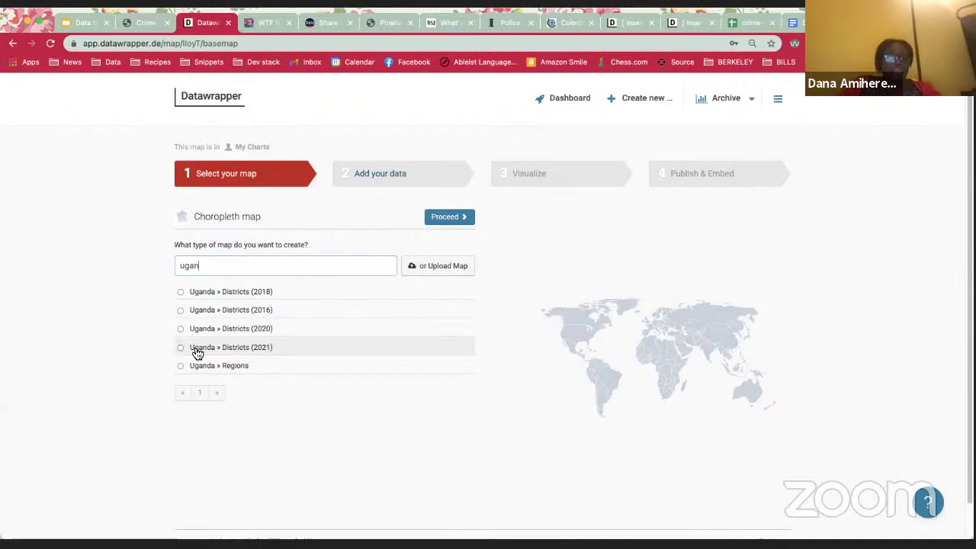
pyautogui.click(271, 353)
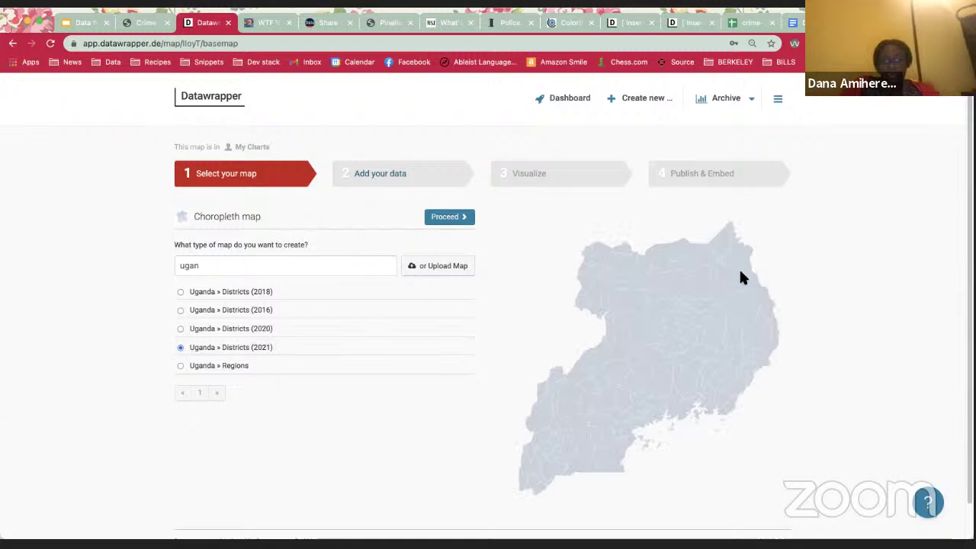
pyautogui.click(452, 219)
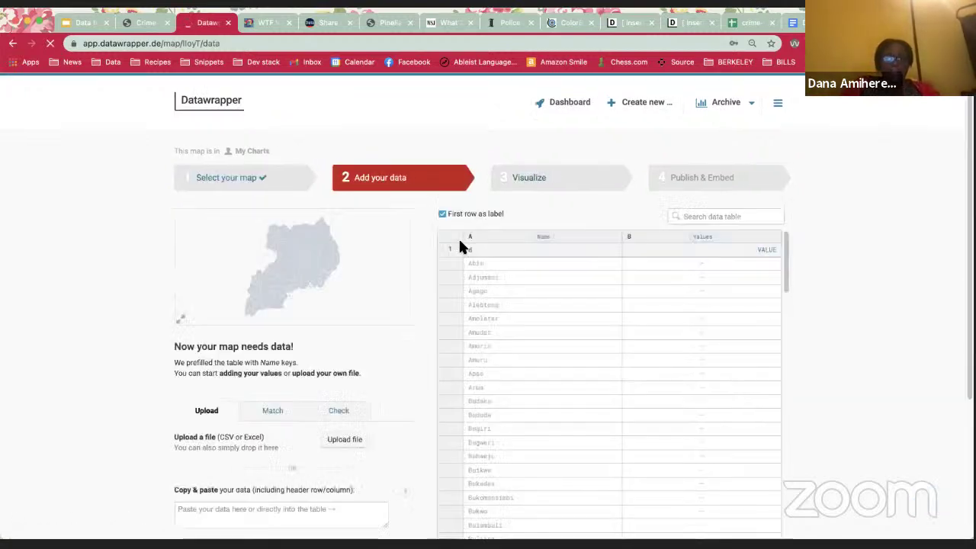
# - Examine the data upload options and the prefilled district names in the map's data table through the end of the list
pyautogui.scroll(-2, 460, 246)
pyautogui.scroll(-3, 458, 237)
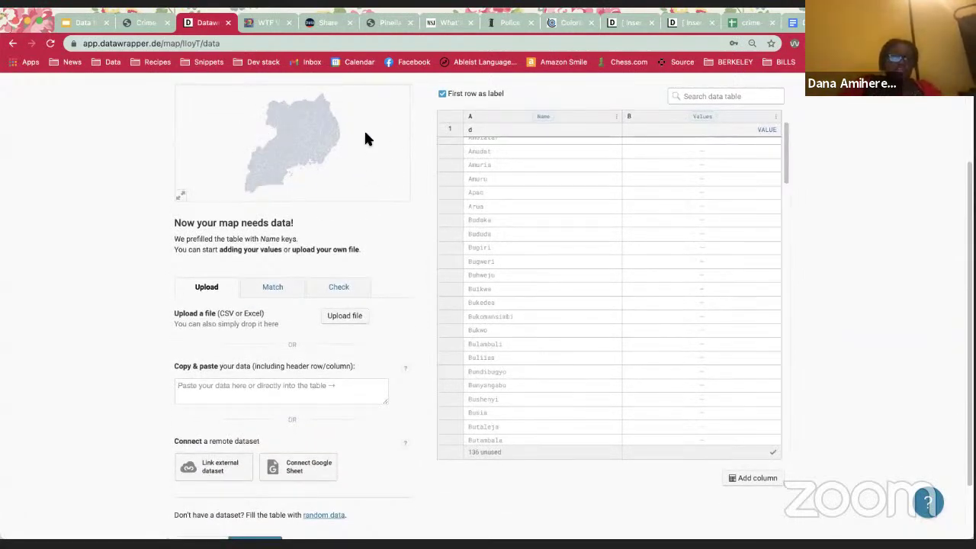
pyautogui.scroll(4, 470, 236)
pyautogui.scroll(-5, 470, 238)
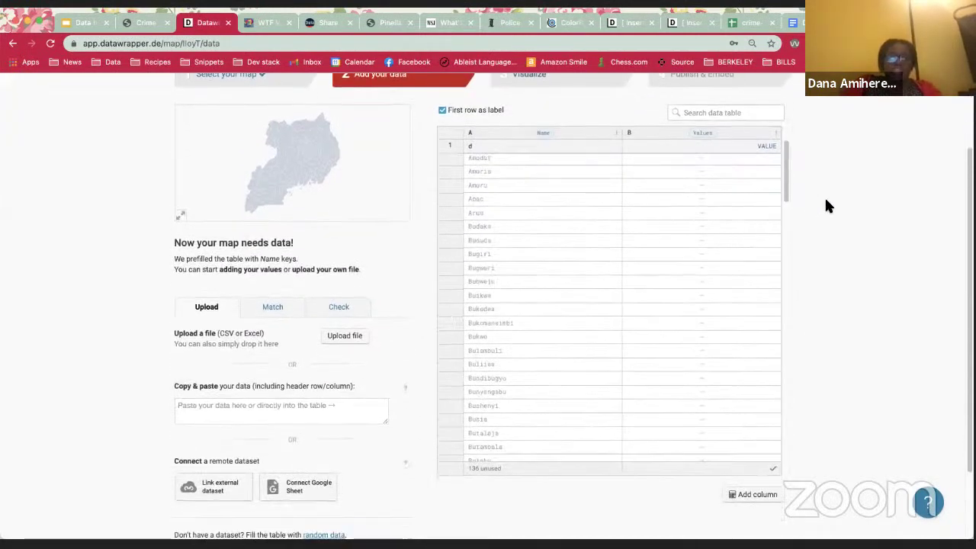
pyautogui.scroll(-1, 824, 195)
pyautogui.scroll(3, 736, 188)
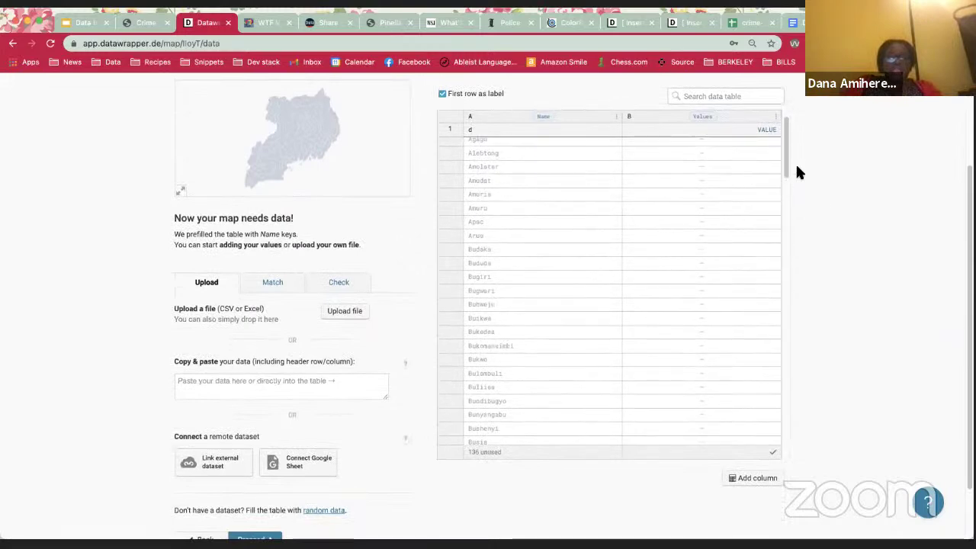
pyautogui.scroll(3, 760, 179)
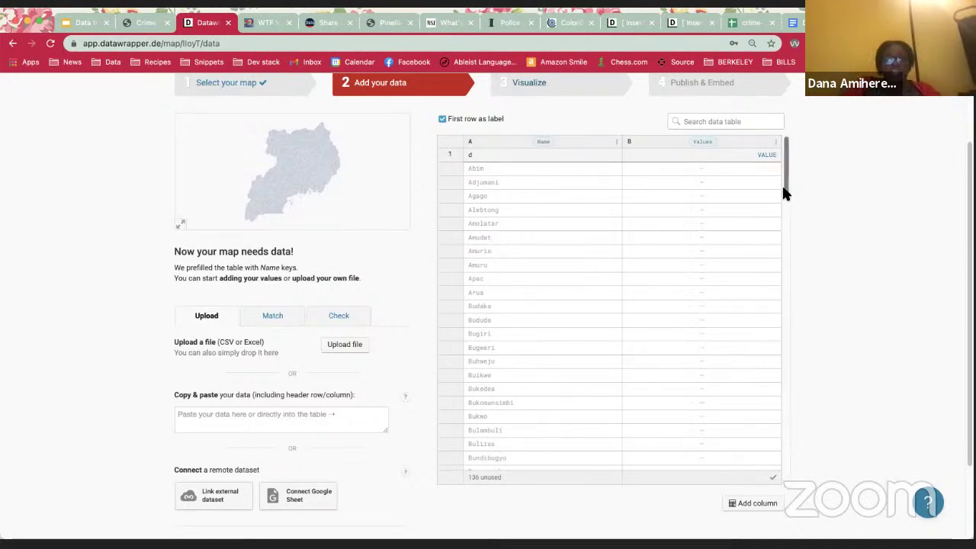
pyautogui.moveTo(785, 186); pyautogui.dragTo(759, 503)
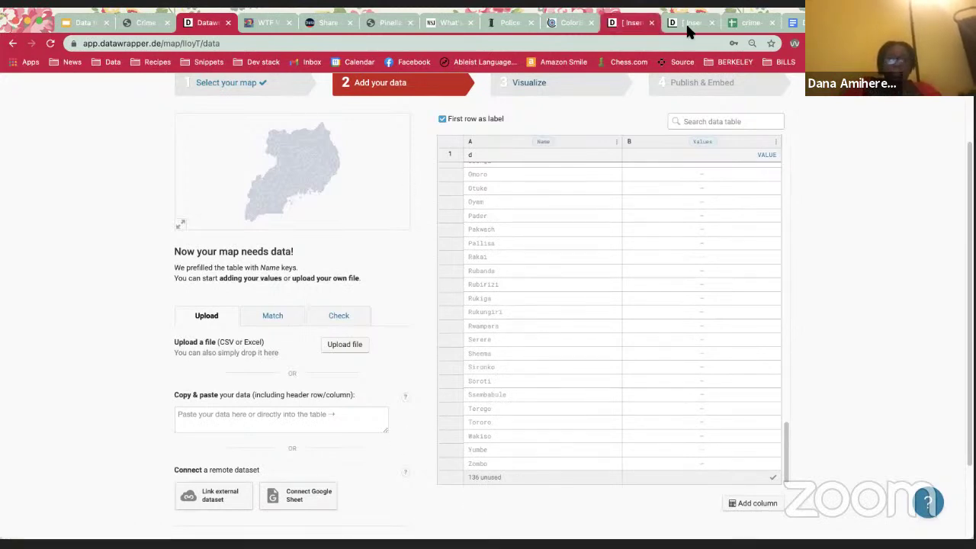
# - Return to the crime statistics spreadsheet and review the full Districts list on the datawrapper-districts sheet
pyautogui.click(746, 22)
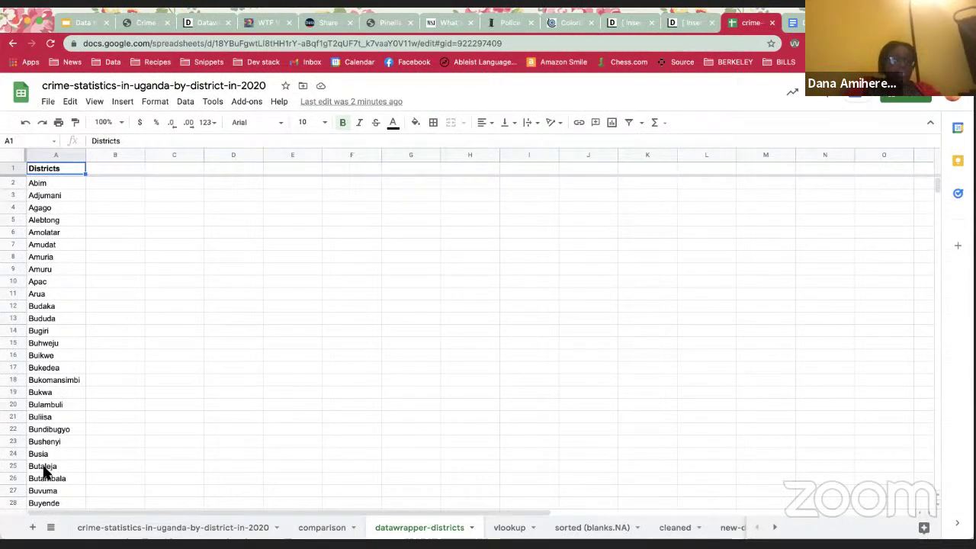
pyautogui.scroll(-15, 43, 473)
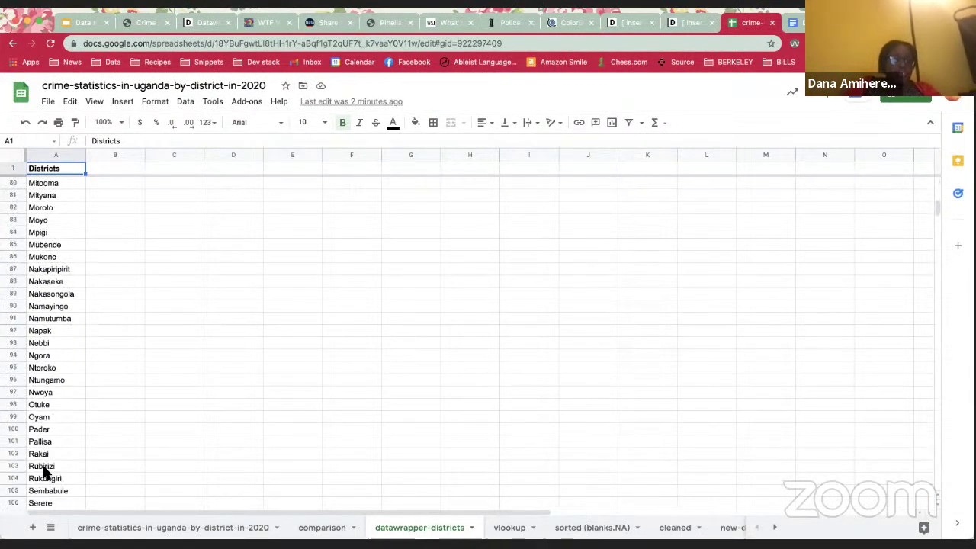
pyautogui.scroll(-3, 43, 473)
pyautogui.scroll(20, 44, 472)
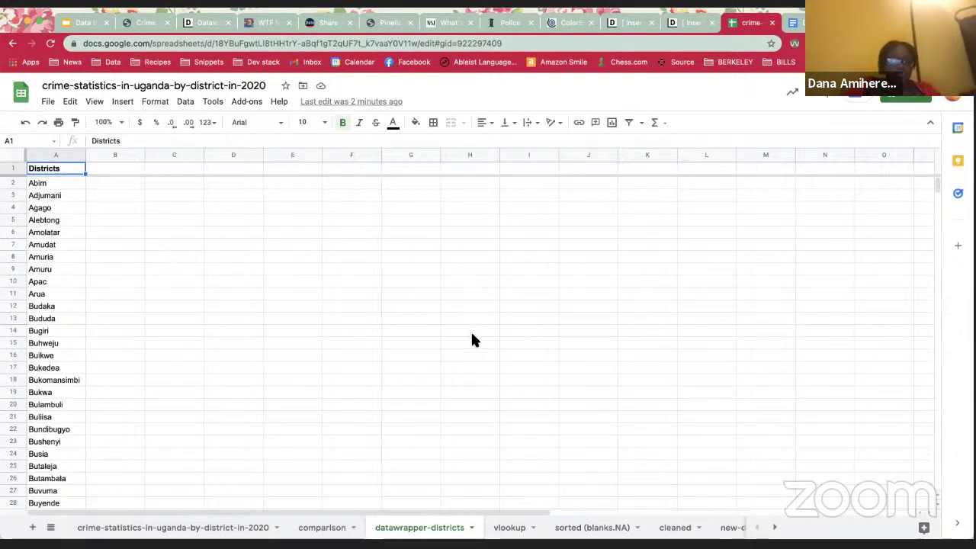
# - Compare the vlookup sheet with the datawrapper-districts and original crime statistics sheets, and inspect the VLOOKUP formula in cell B2
pyautogui.click(510, 531)
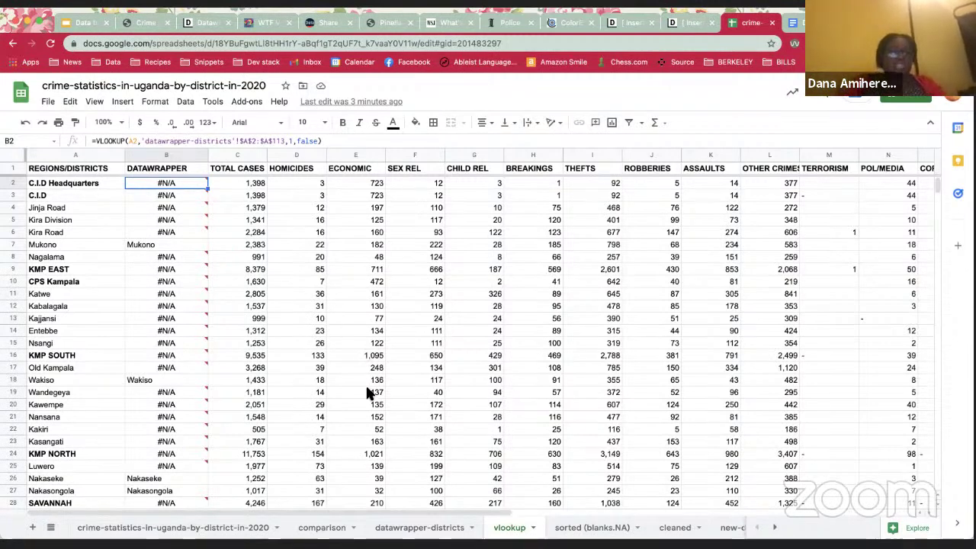
pyautogui.click(429, 532)
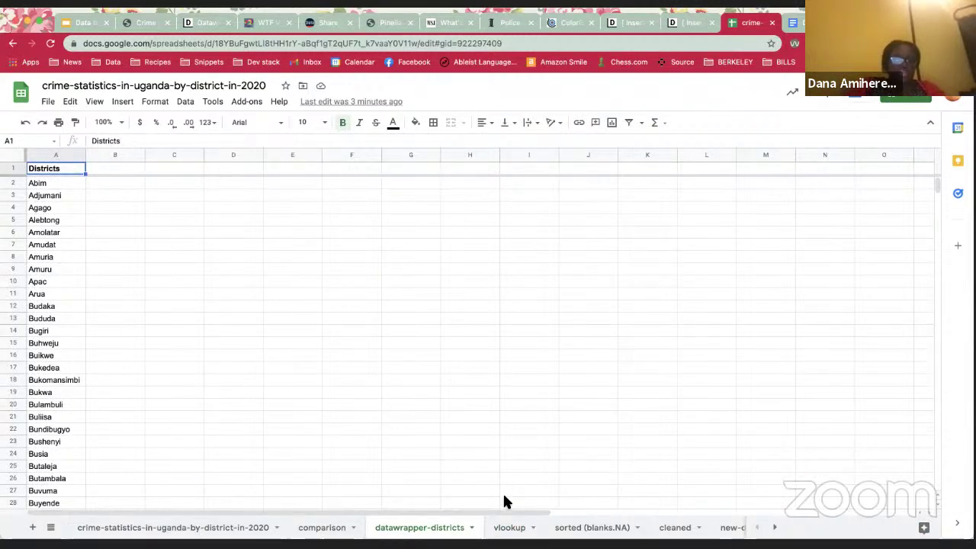
pyautogui.click(508, 529)
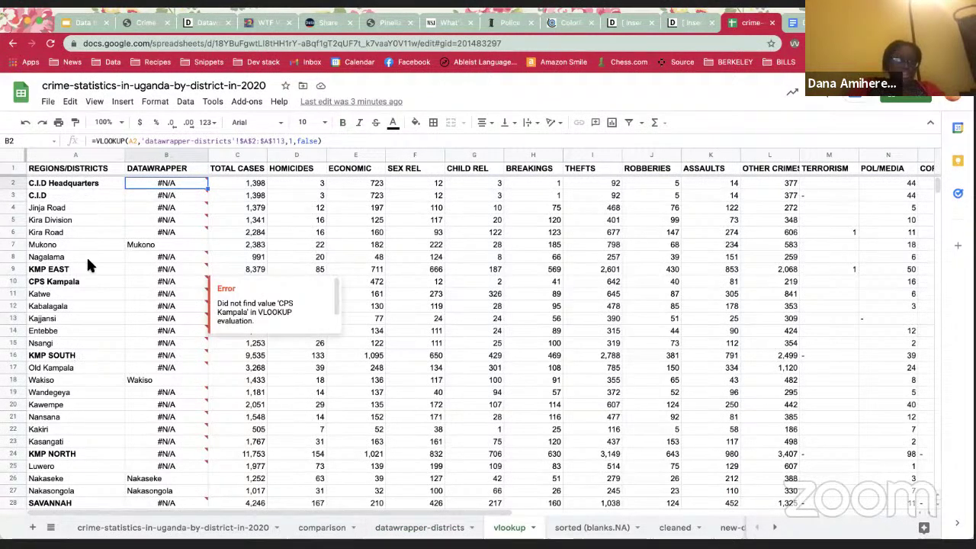
pyautogui.click(89, 304)
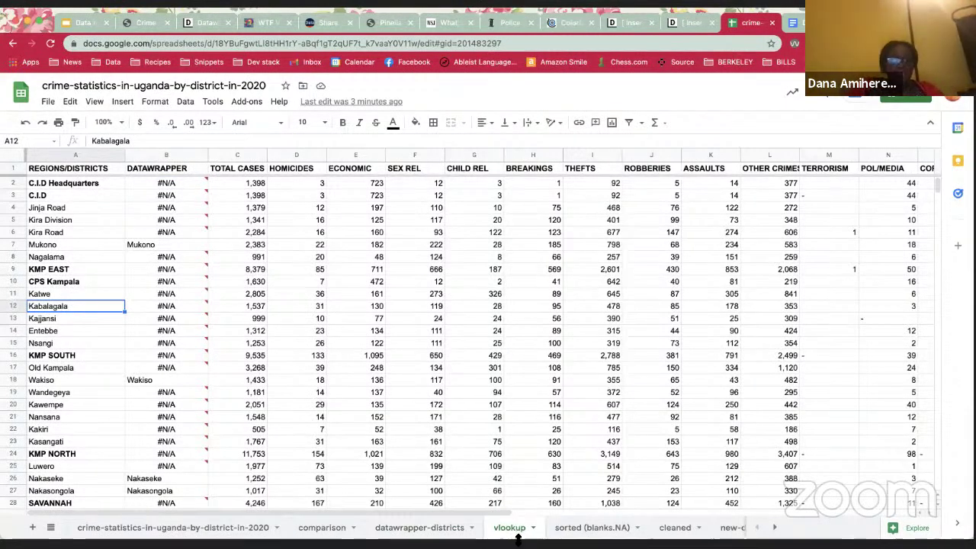
pyautogui.click(201, 528)
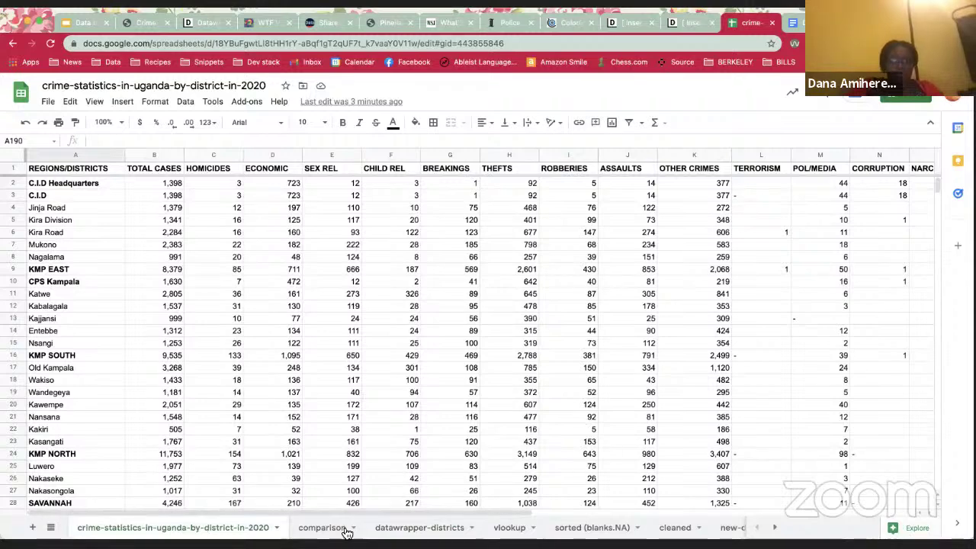
pyautogui.click(509, 527)
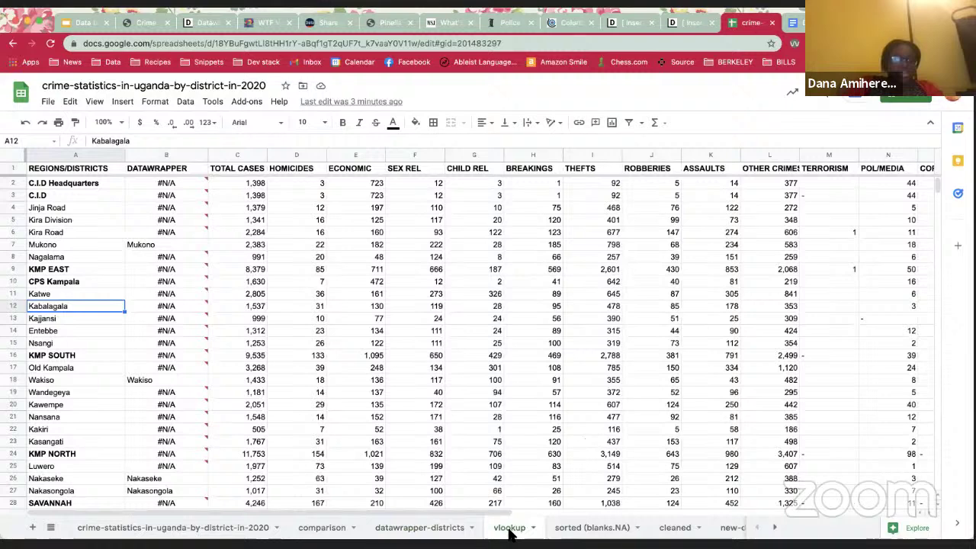
pyautogui.click(168, 191)
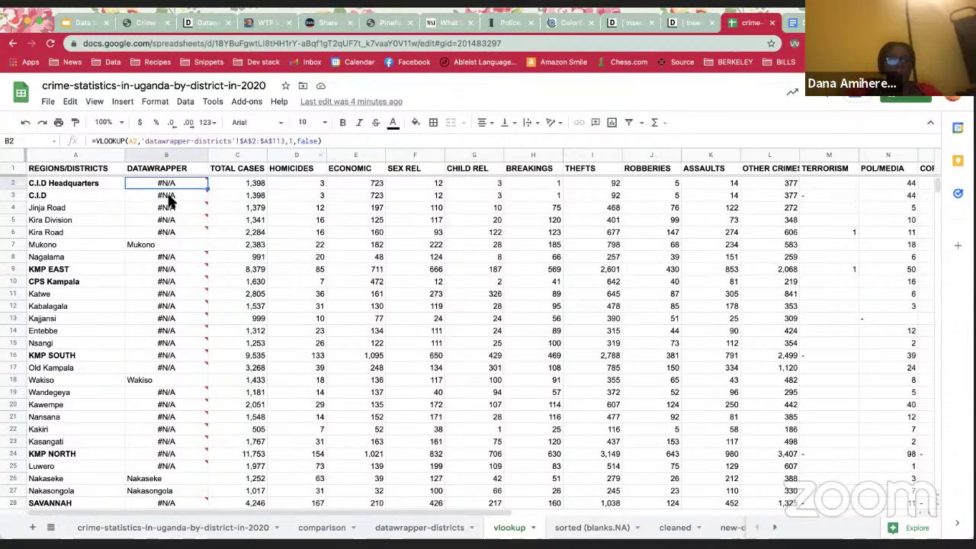
# - Review the VLOOKUP matches and errors in the DATAWRAPPER column of the vlookup sheet, from C.I.D Headquarters through the GRAND TOTAL row
pyautogui.moveTo(172, 184)
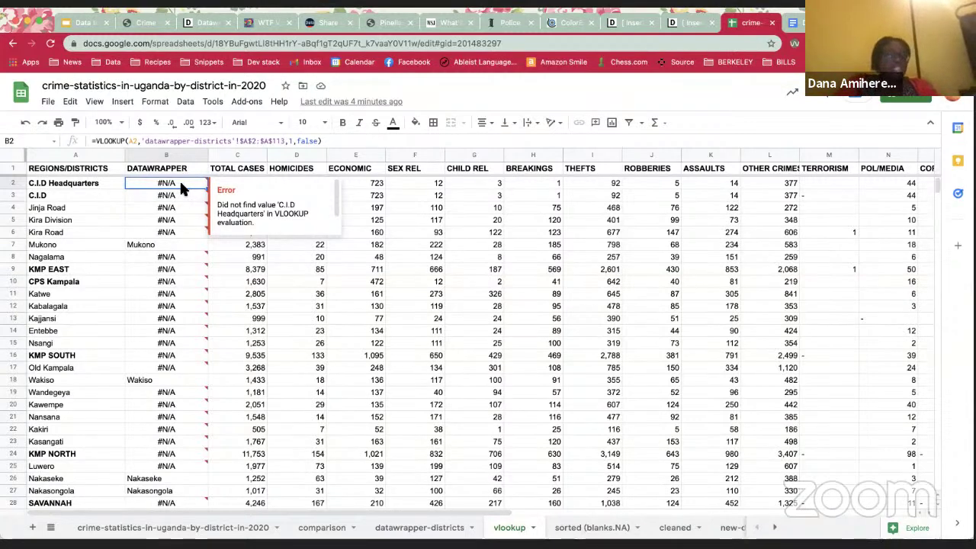
pyautogui.click(167, 244)
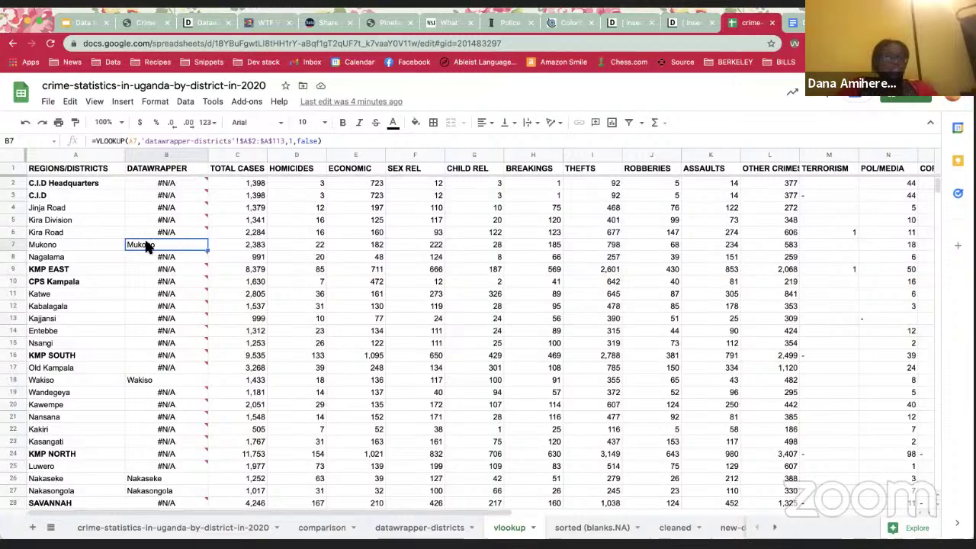
pyautogui.scroll(-10, 146, 245)
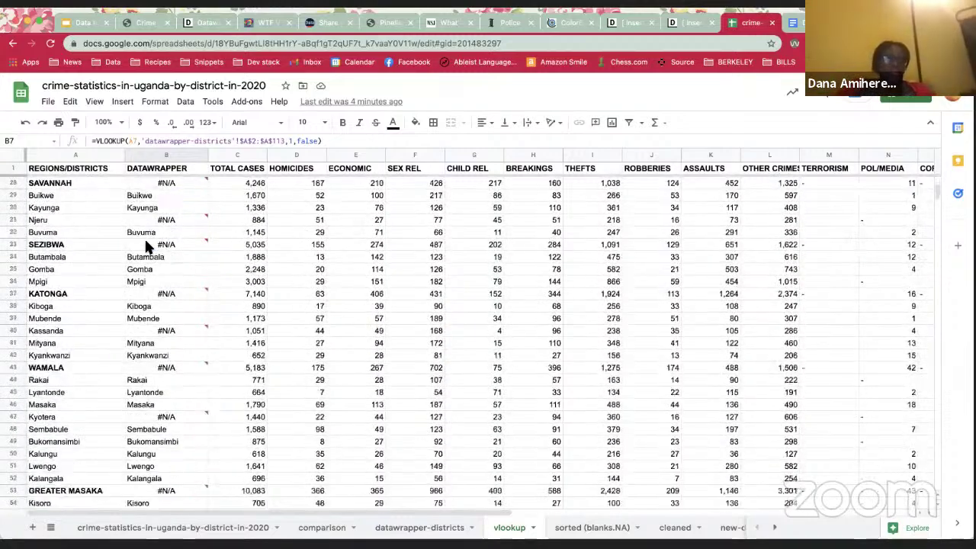
pyautogui.scroll(-20, 147, 246)
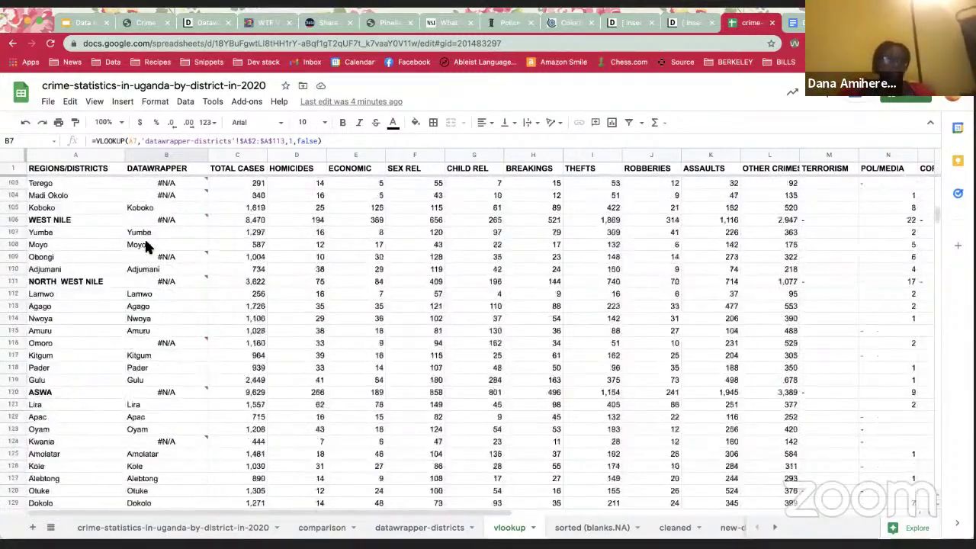
pyautogui.scroll(-20, 145, 246)
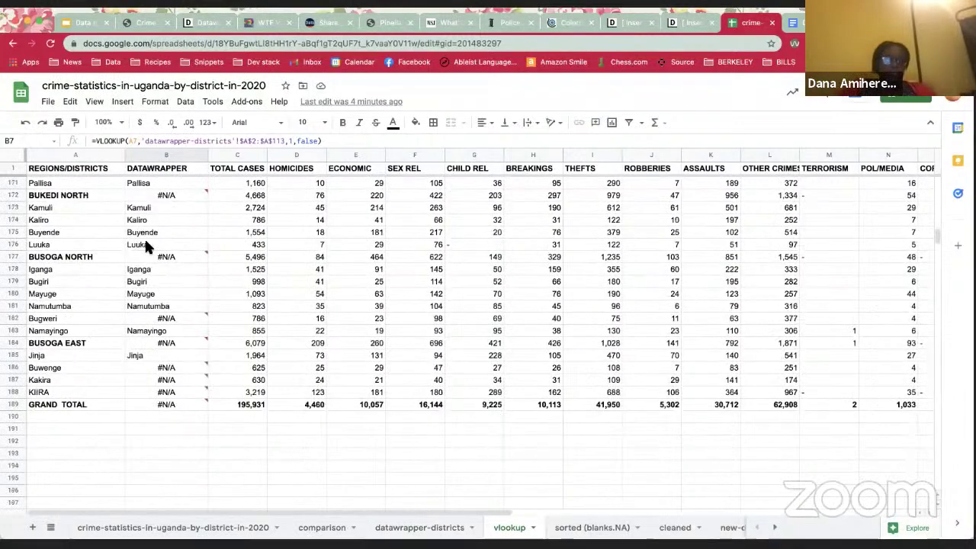
pyautogui.scroll(7, 146, 245)
pyautogui.scroll(20, 144, 237)
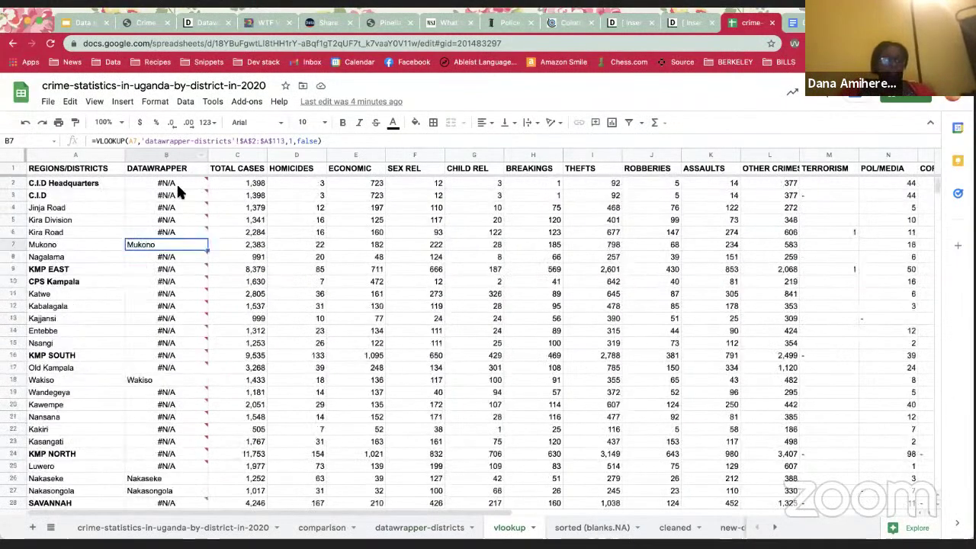
pyautogui.click(179, 189)
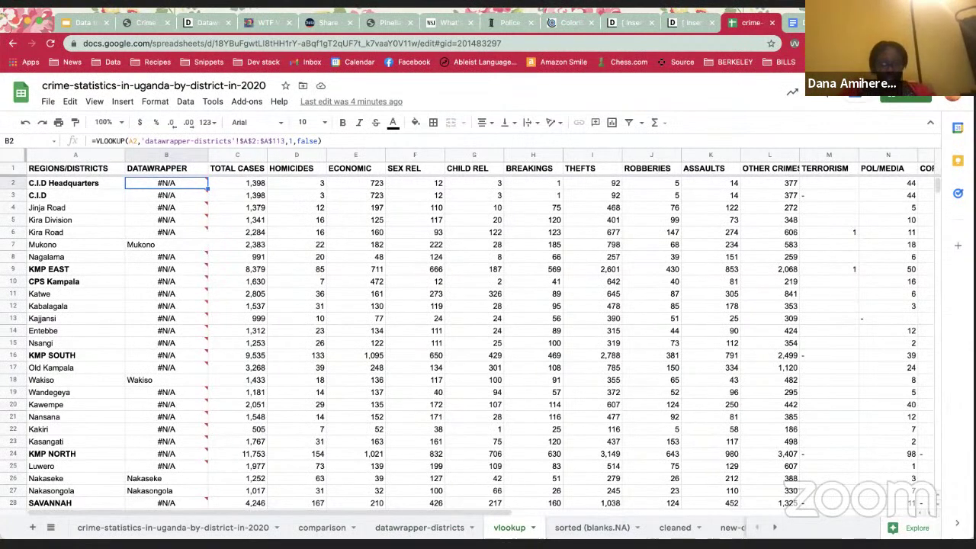
# - On the sorted (blanks.NA) sheet, include #N/A values in the DATAWRAPPER column filter, and check Datawrapper's district table for comparison
pyautogui.click(589, 529)
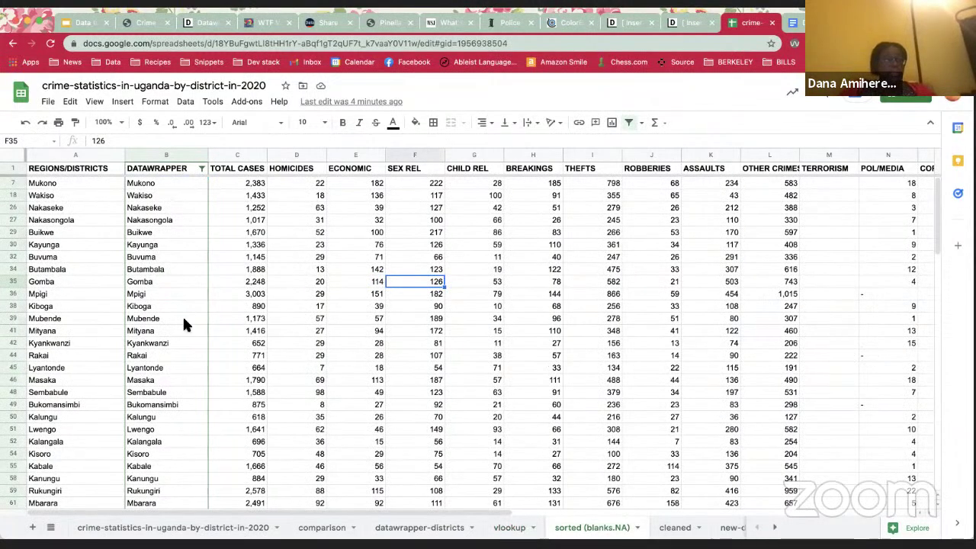
pyautogui.click(202, 168)
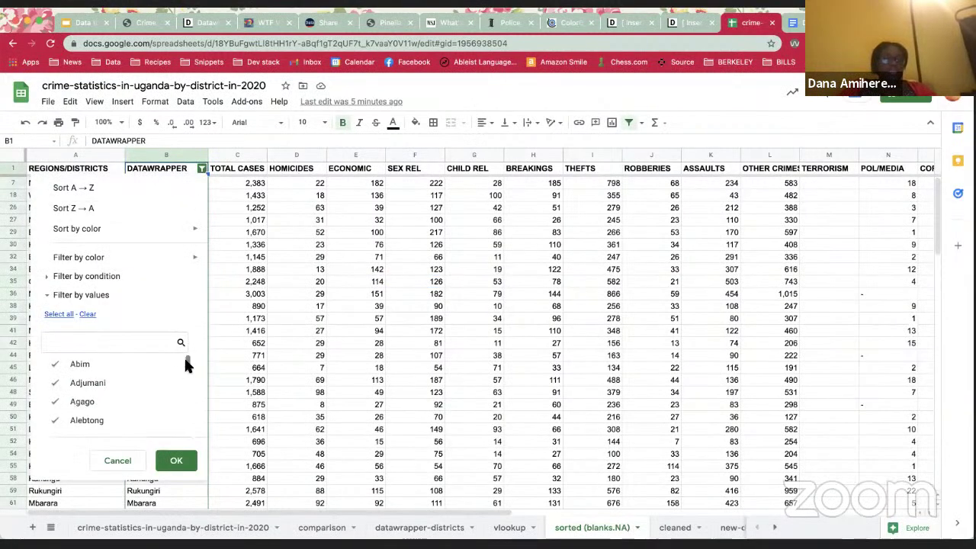
pyautogui.moveTo(184, 358); pyautogui.dragTo(190, 441)
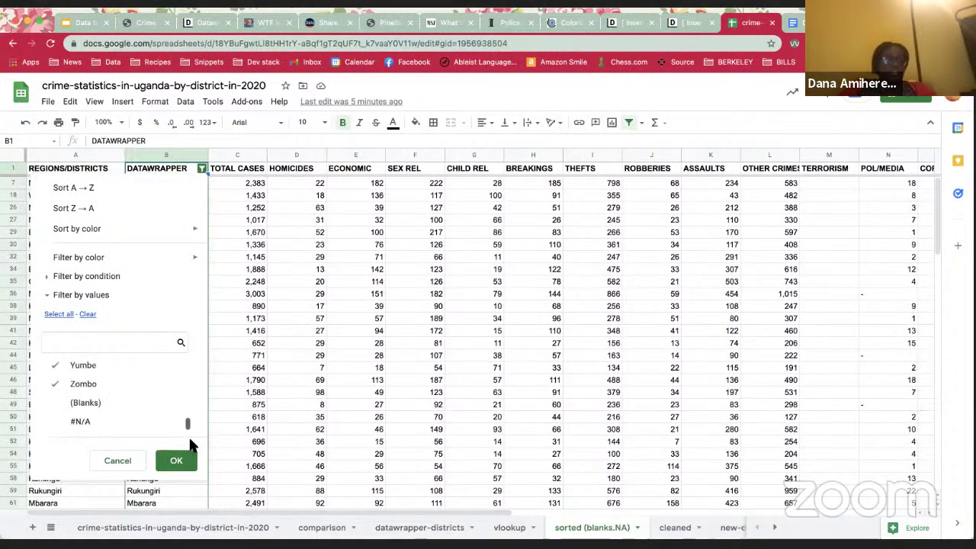
pyautogui.click(72, 427)
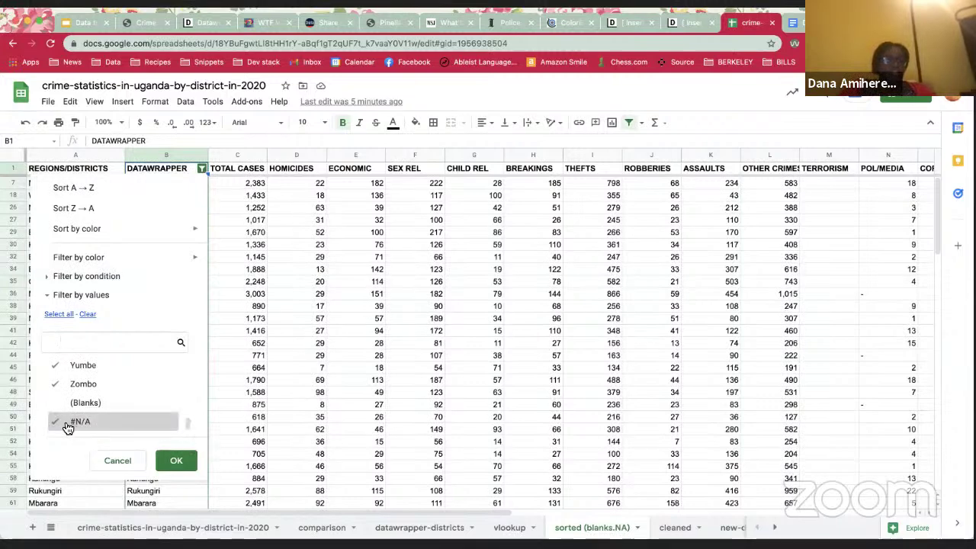
pyautogui.click(175, 462)
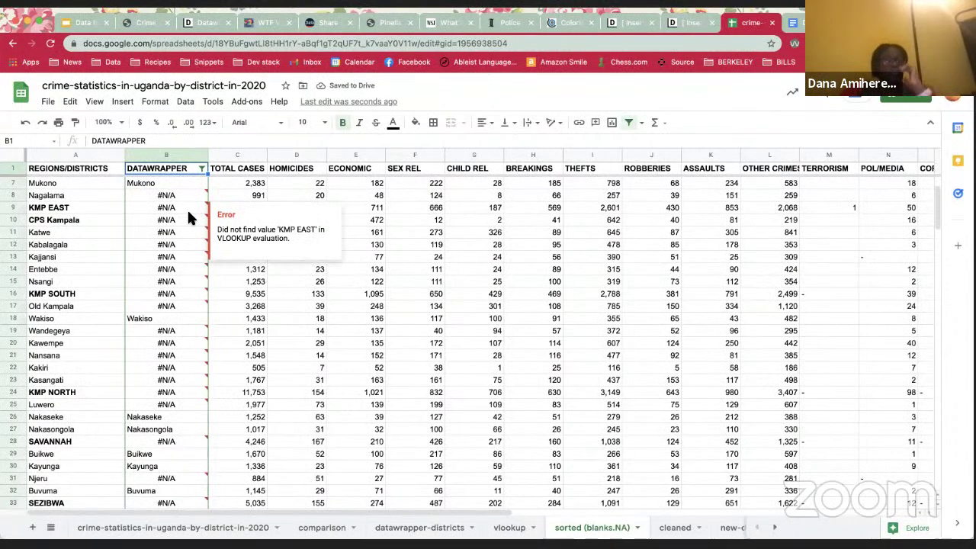
pyautogui.click(195, 27)
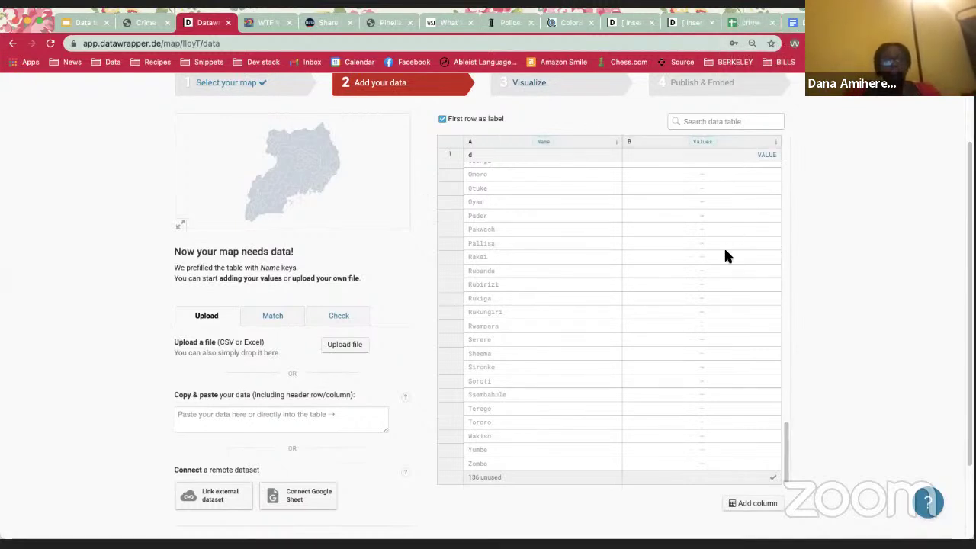
pyautogui.click(762, 17)
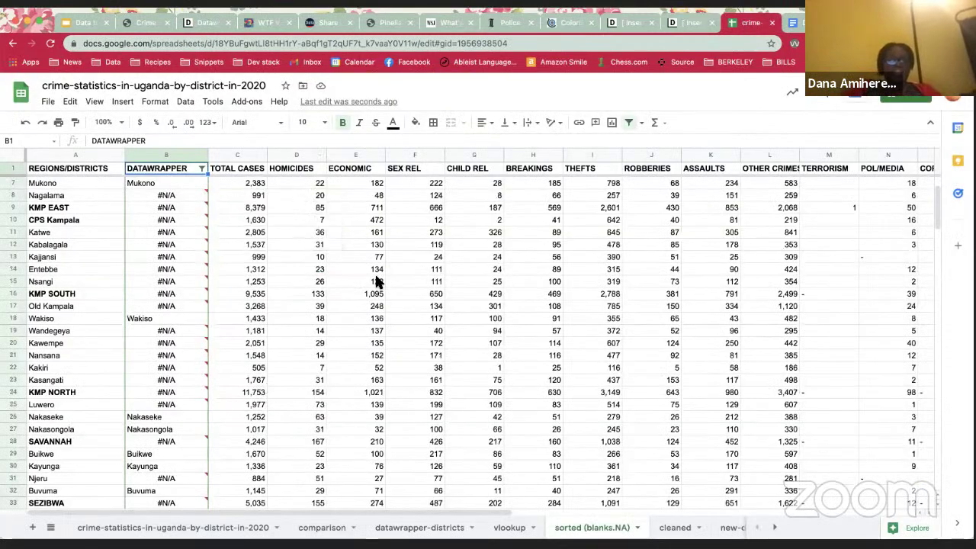
# - Exclude the #N/A values from the DATAWRAPPER column filter on the sorted (blanks.NA) sheet
pyautogui.click(202, 169)
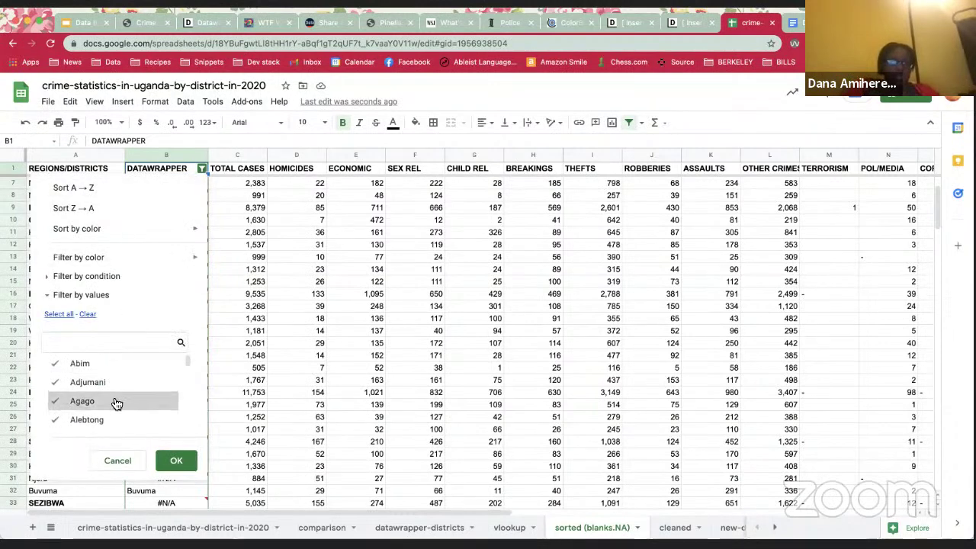
pyautogui.scroll(-20, 115, 401)
pyautogui.click(69, 404)
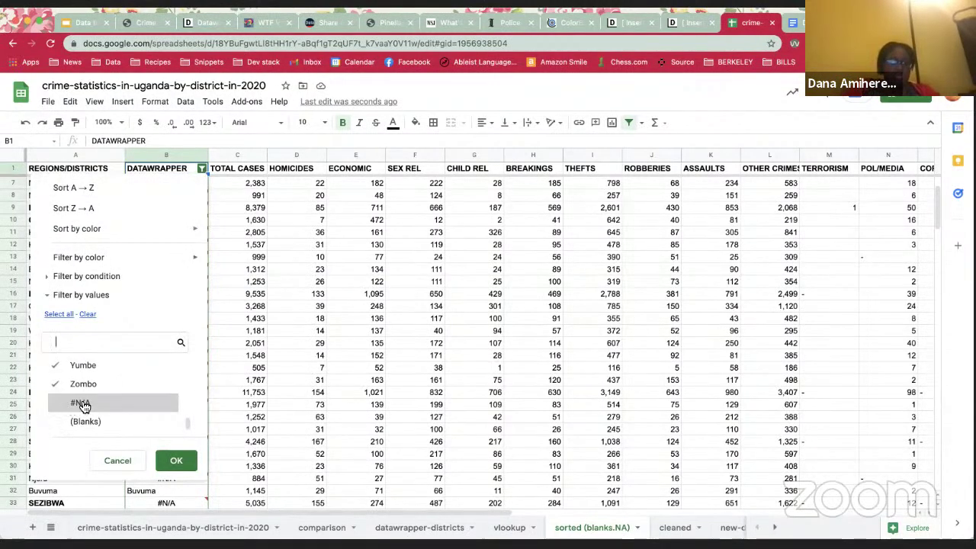
pyautogui.click(174, 459)
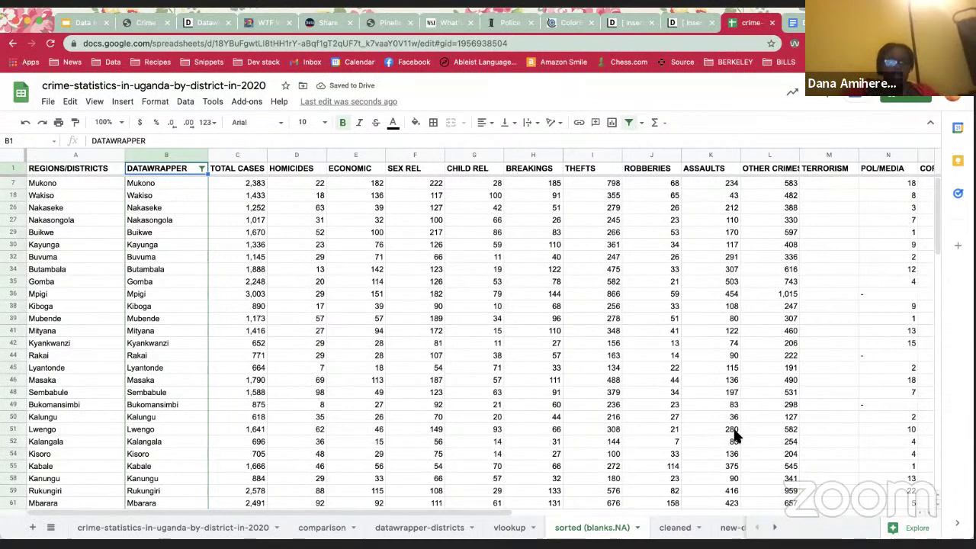
# - On the cleaned sheet, inspect the VLOOKUP formula in cell B2 and widen the TOTAL CASES column to show its full header
pyautogui.click(671, 527)
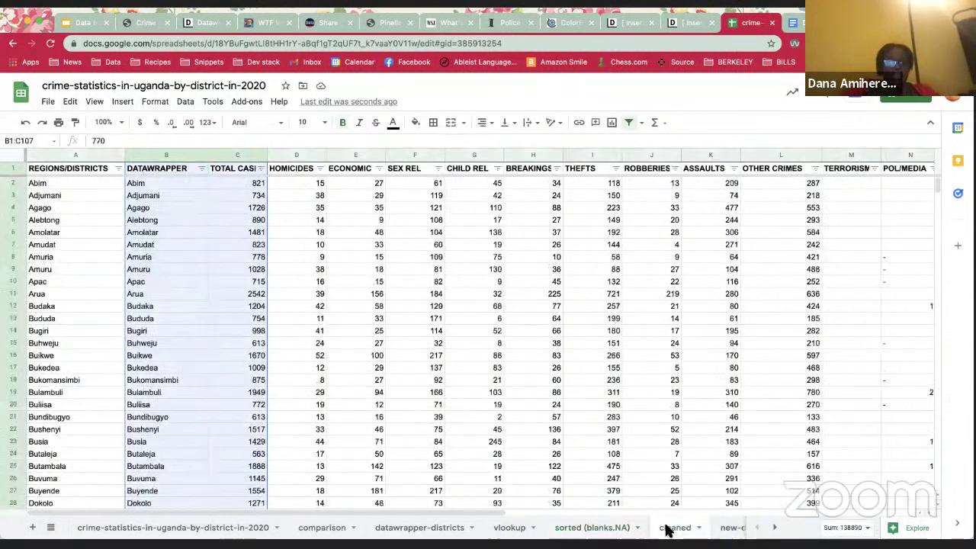
pyautogui.click(255, 233)
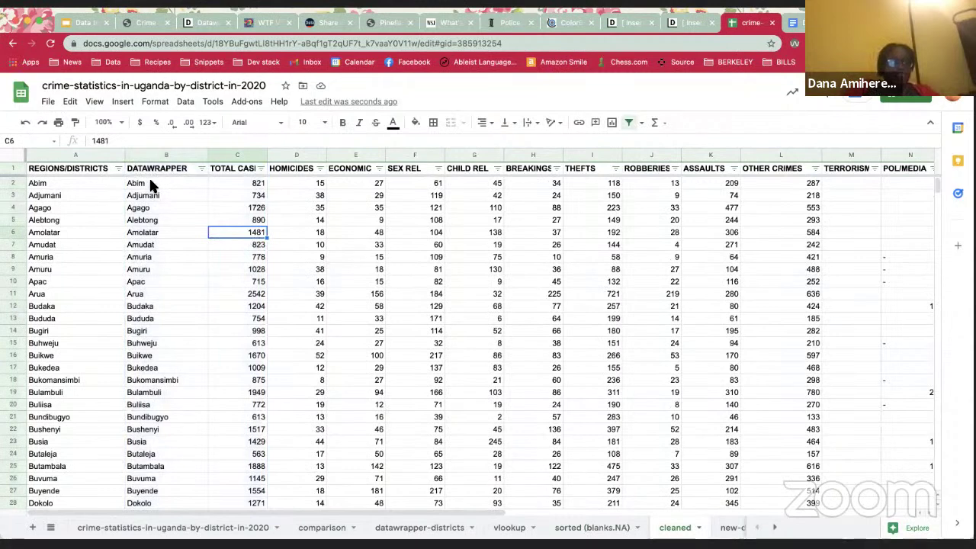
pyautogui.click(150, 184)
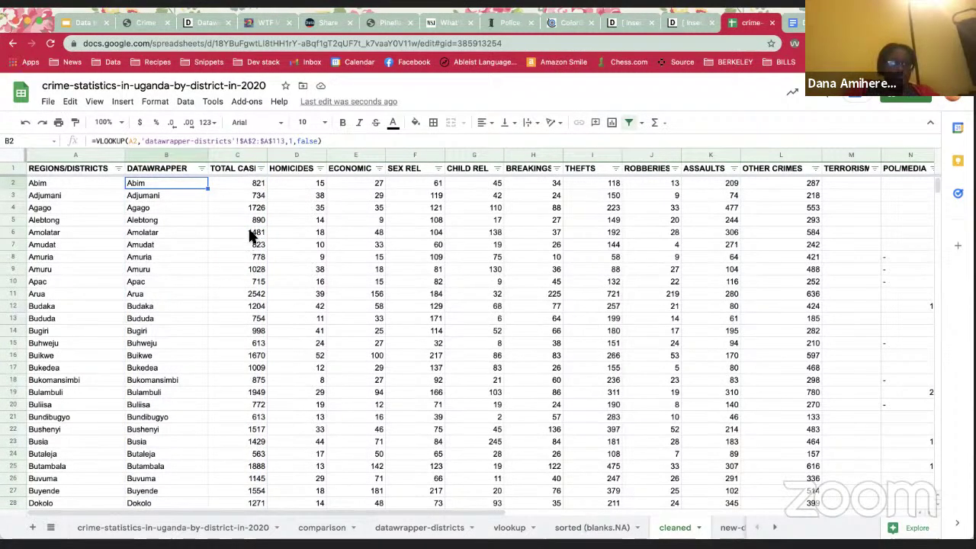
pyautogui.moveTo(267, 156); pyautogui.dragTo(300, 155)
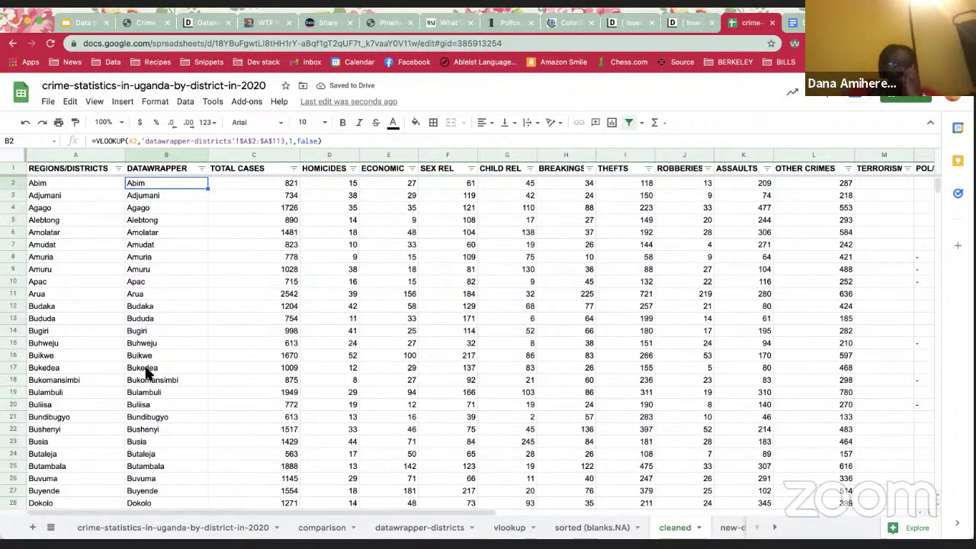
# - Review the cleaned sheet's matched districts through the last row and return to the start of the list
pyautogui.scroll(-6, 144, 369)
pyautogui.scroll(-20, 145, 369)
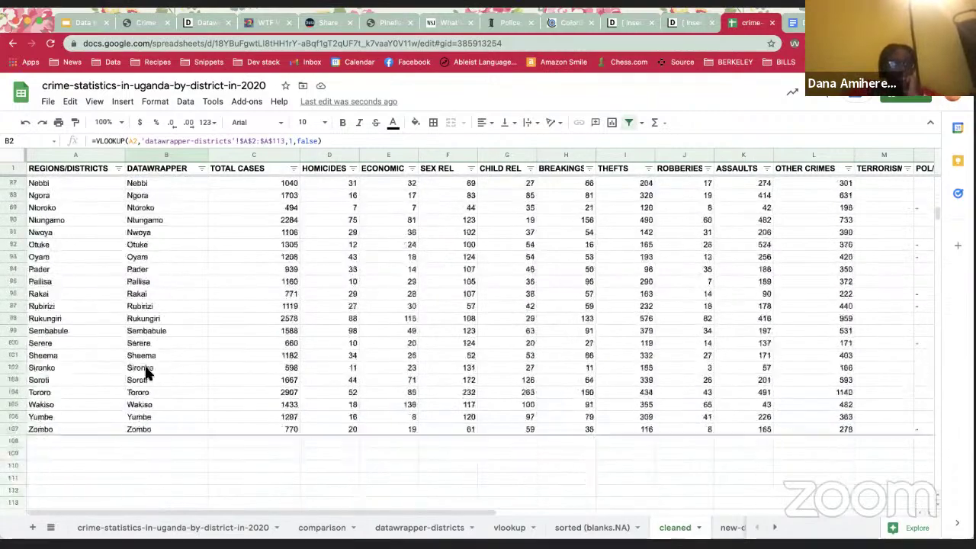
pyautogui.scroll(1, 82, 309)
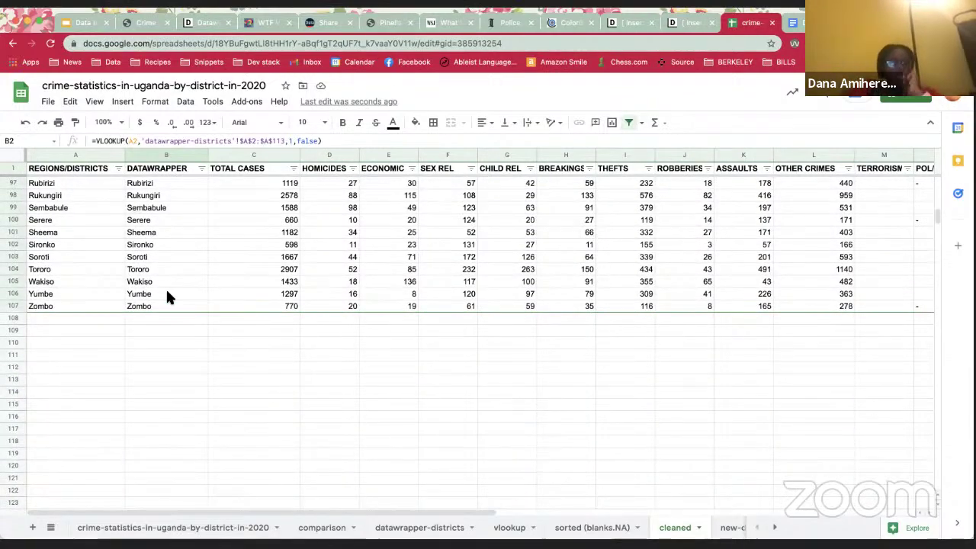
pyautogui.scroll(20, 167, 297)
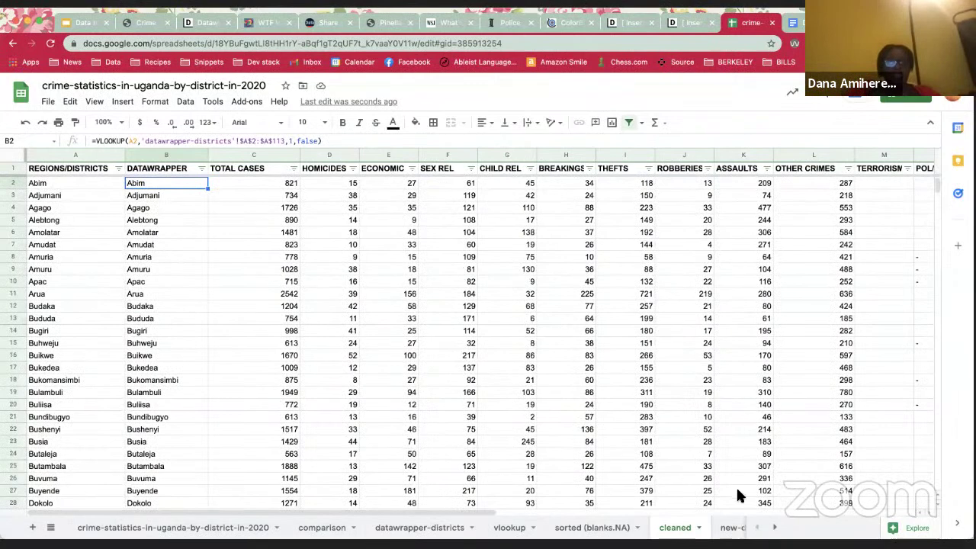
# - Open the new-data sheet, narrow the DISTRICT column slightly, and clear the column selection
pyautogui.click(728, 530)
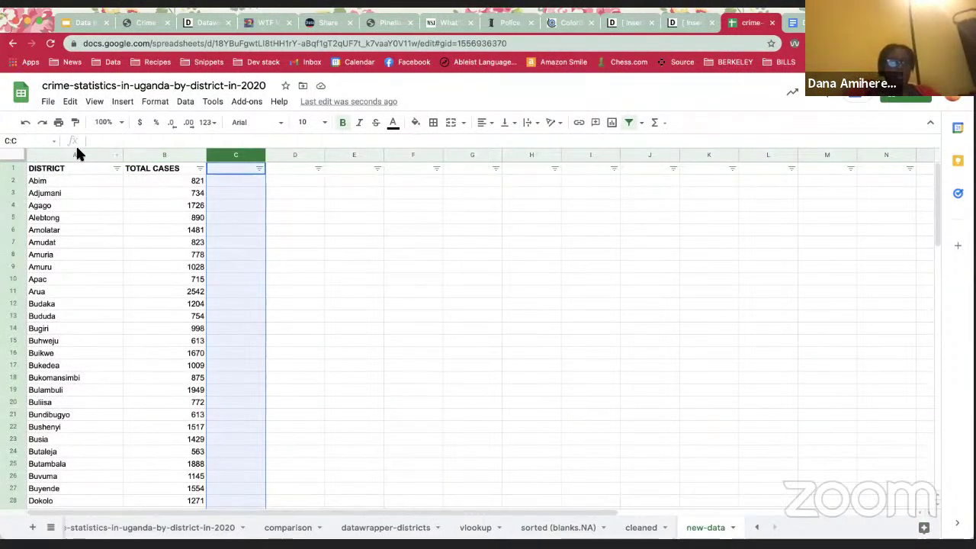
pyautogui.moveTo(123, 156); pyautogui.dragTo(114, 154)
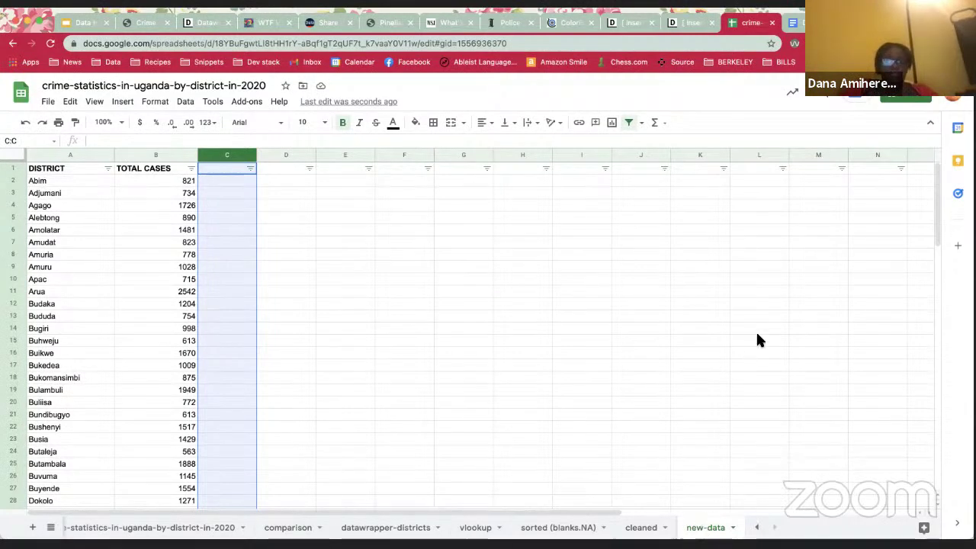
pyautogui.click(516, 44)
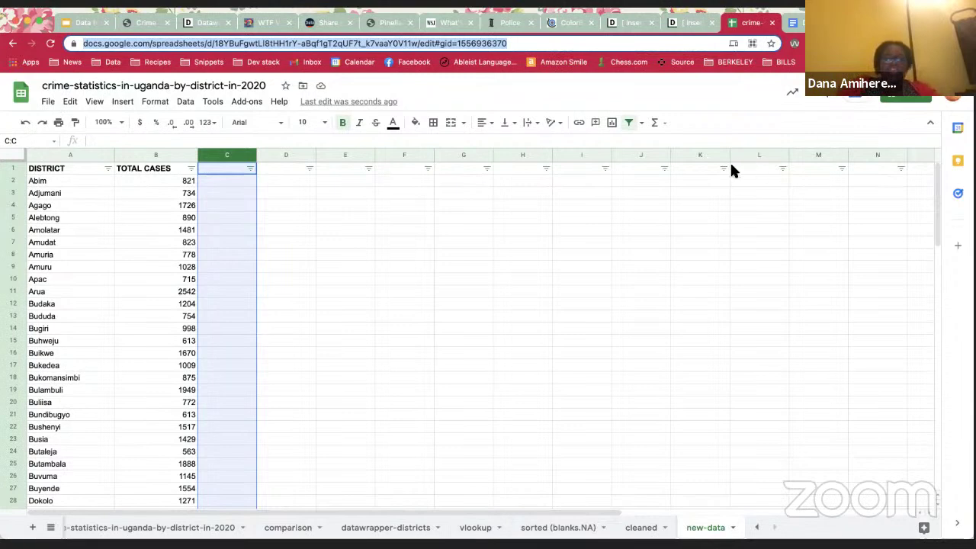
pyautogui.click(488, 154)
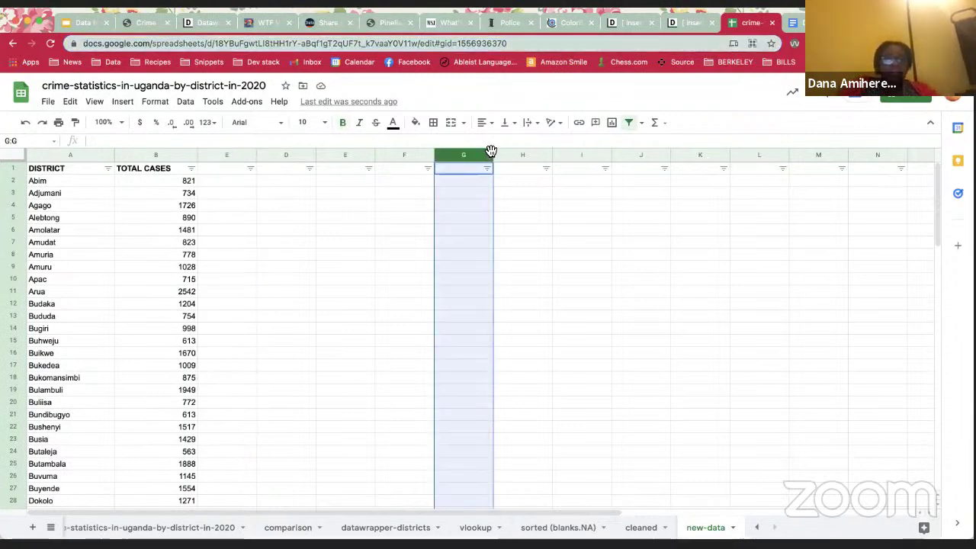
pyautogui.click(259, 218)
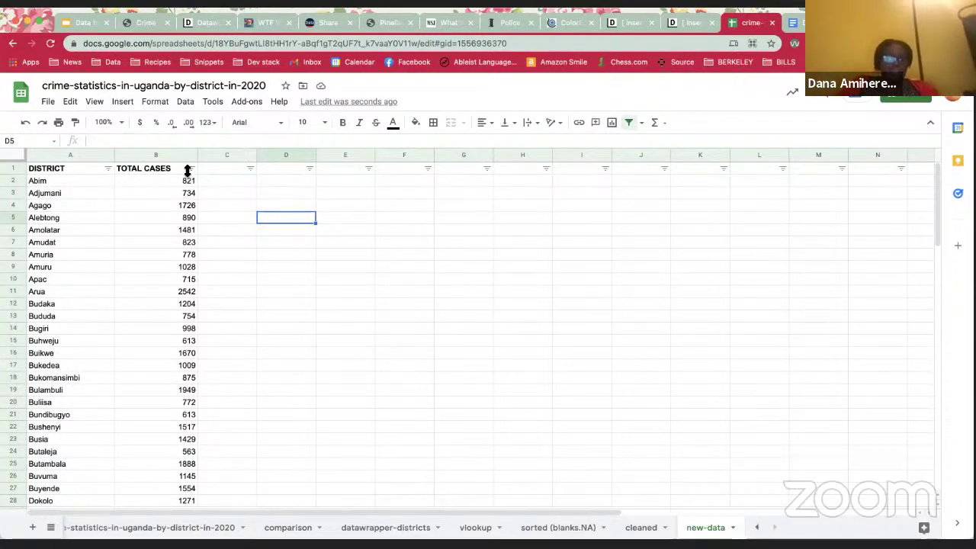
# - Copy the DISTRICT and TOTAL CASES data in range A1:B107 of the new-data sheet, including the headers
pyautogui.click(66, 168)
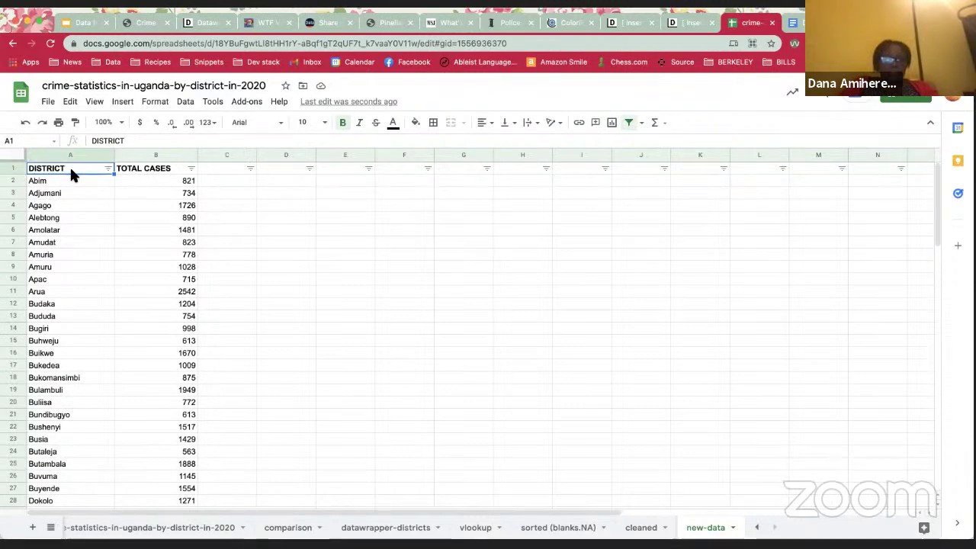
pyautogui.keyDown('shift'); pyautogui.click(136, 221); pyautogui.keyUp('shift')
pyautogui.moveTo(133, 213); pyautogui.dragTo(163, 477)
pyautogui.scroll(15, 126, 302)
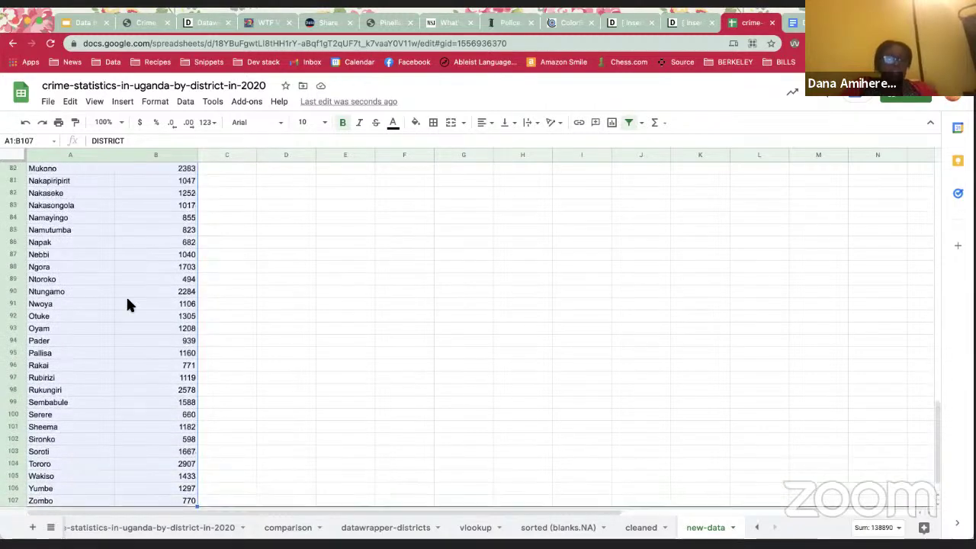
pyautogui.click(70, 102)
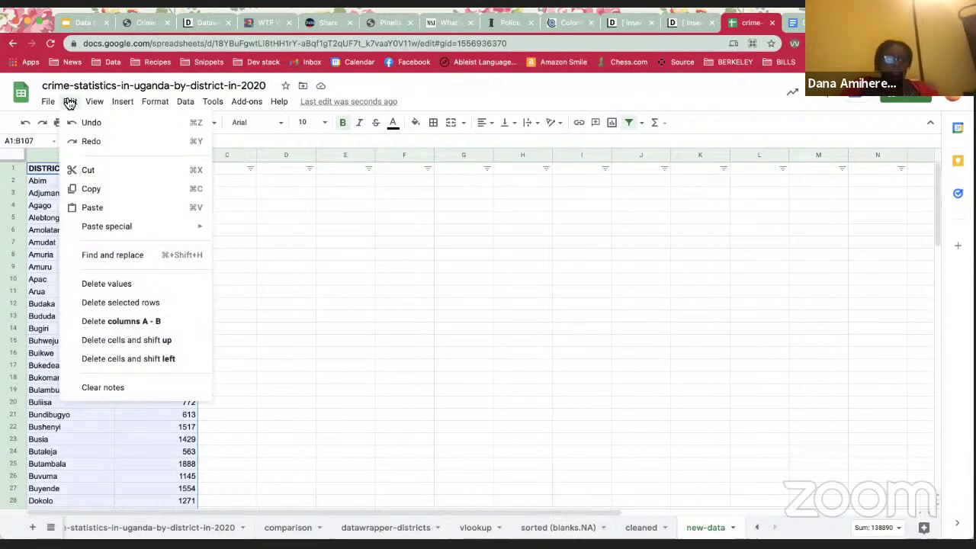
pyautogui.click(90, 189)
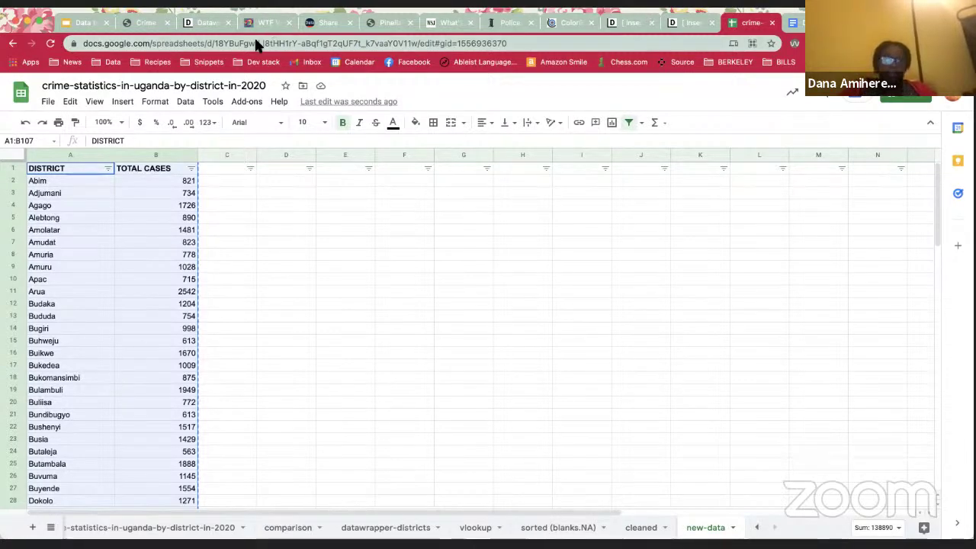
# - Switch to Datawrapper to check the copy-and-paste option for adding data, and return to the new-data sheet
pyautogui.click(200, 24)
pyautogui.scroll(-2, 268, 446)
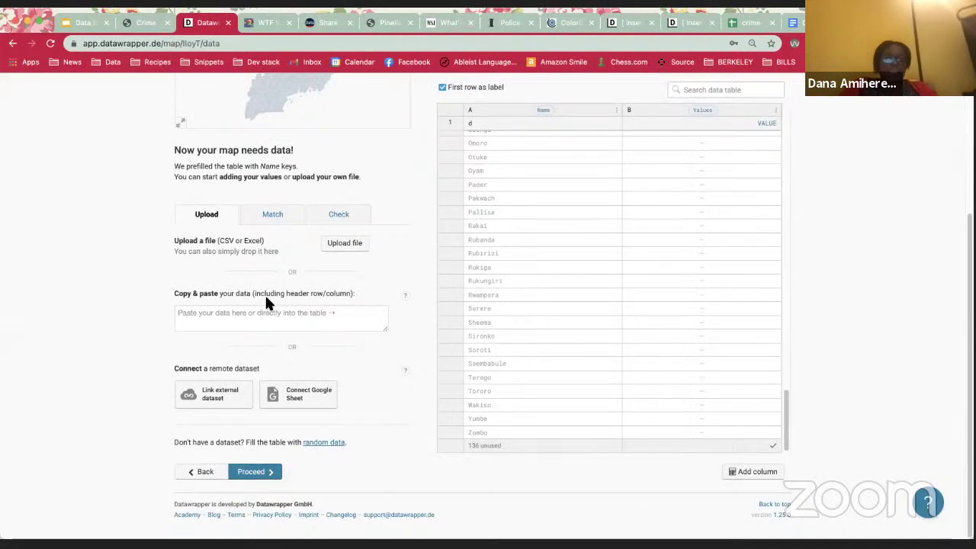
pyautogui.click(743, 23)
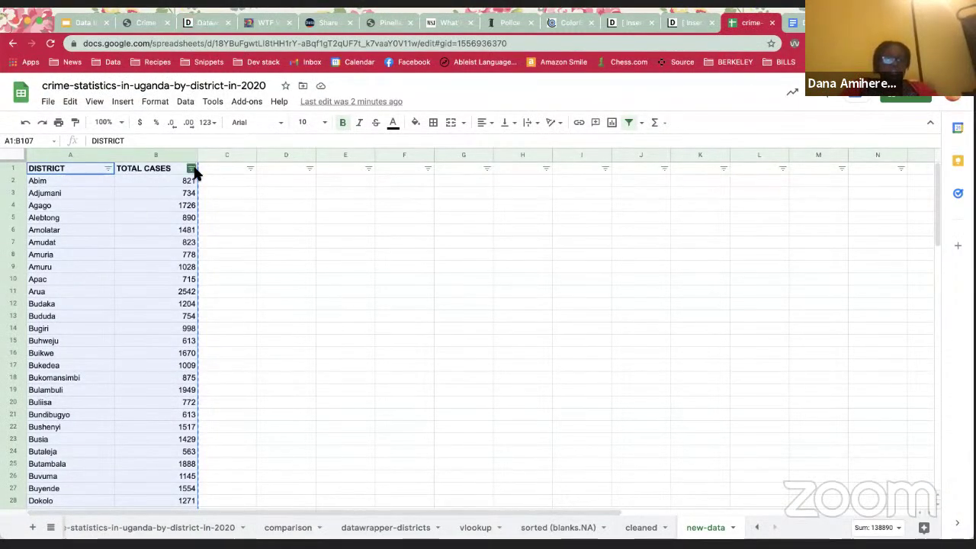
# - Paste the copied DISTRICT and TOTAL CASES data into Datawrapper's copy-and-paste box, import it into the map's table, and dismiss the notification
pyautogui.click(205, 21)
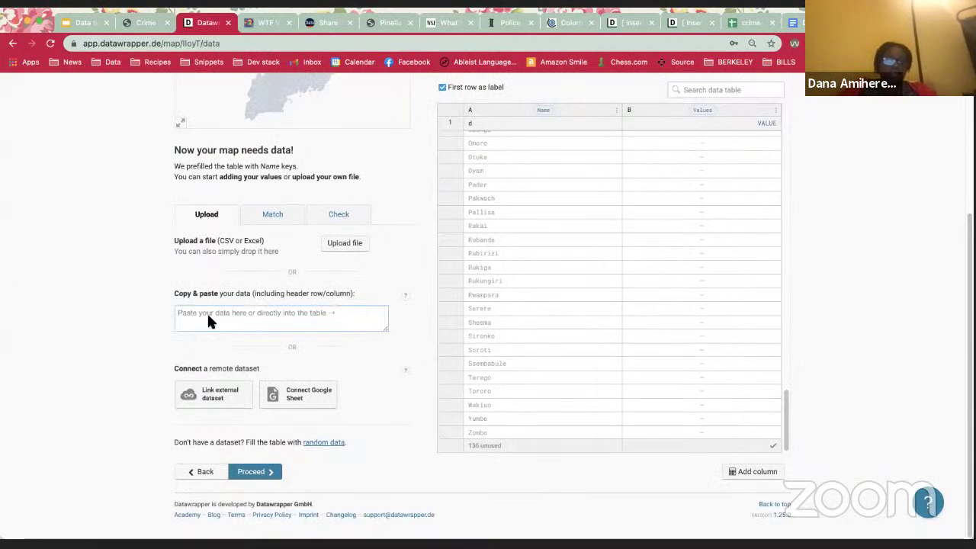
pyautogui.rightClick(208, 316)
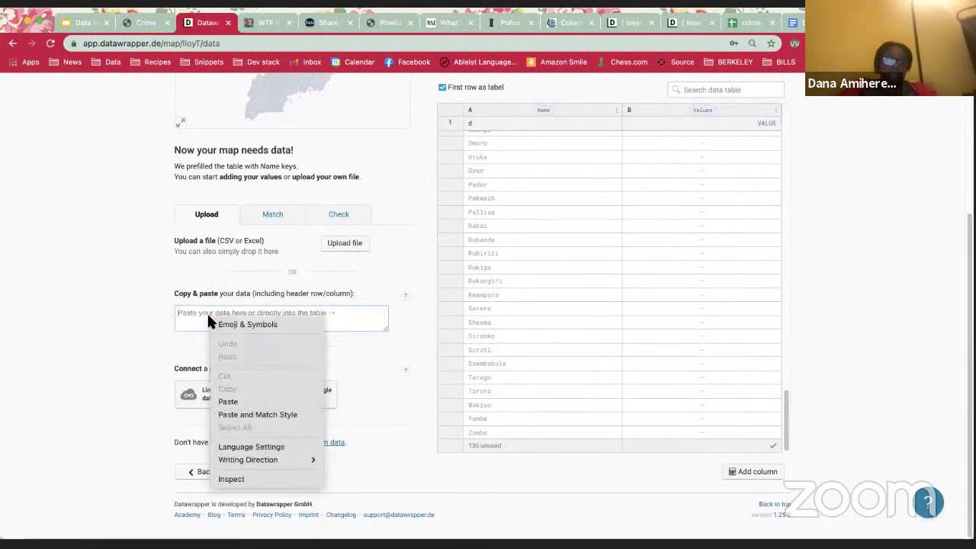
pyautogui.click(241, 401)
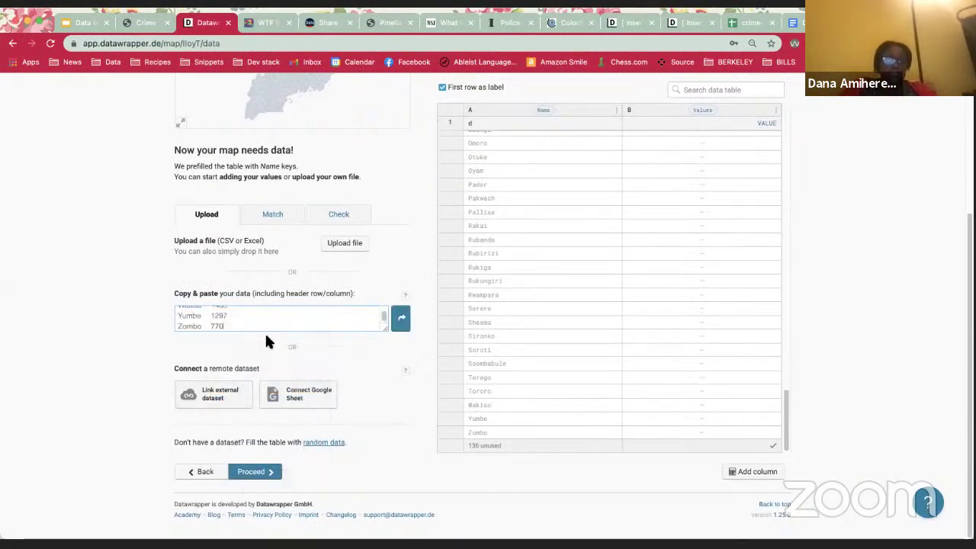
pyautogui.moveTo(385, 326); pyautogui.dragTo(297, 362)
pyautogui.scroll(20, 283, 329)
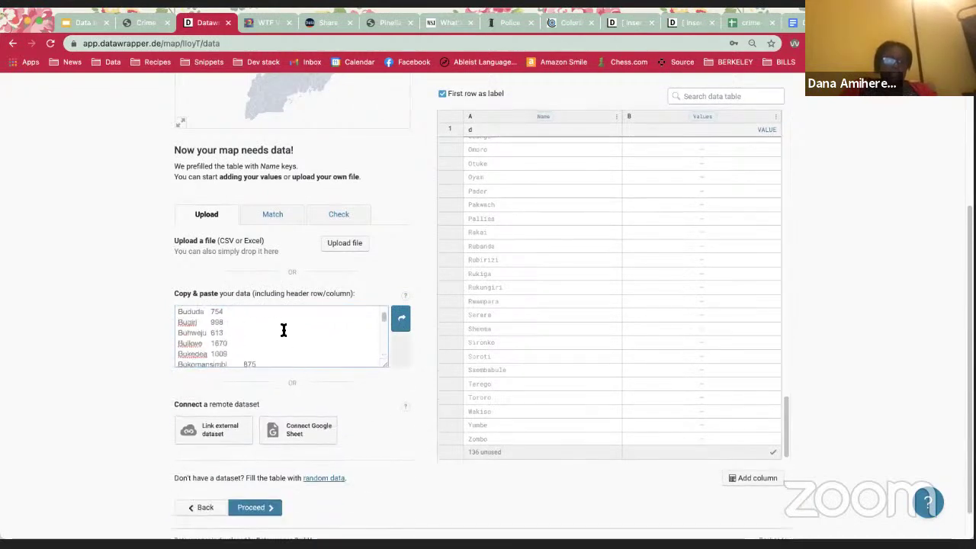
pyautogui.click(400, 320)
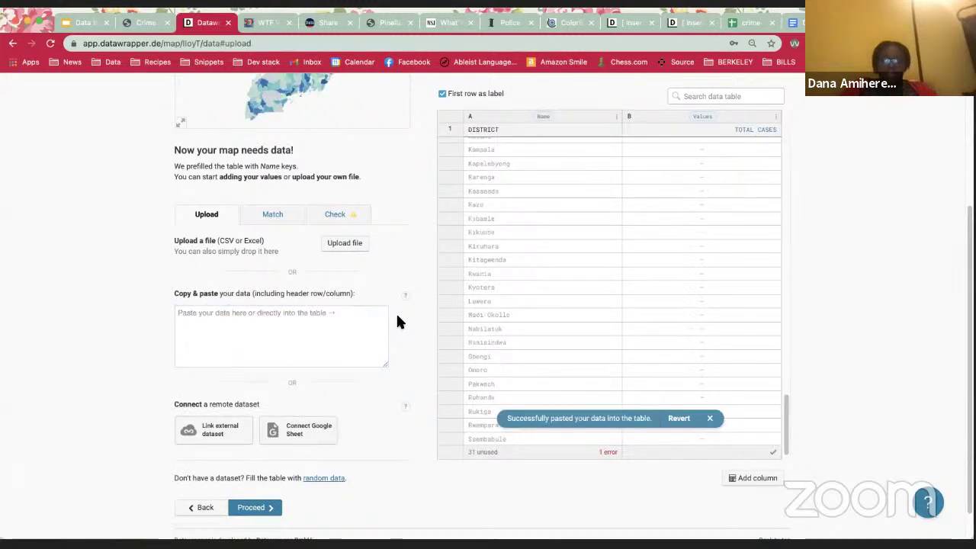
pyautogui.click(710, 418)
# - Examine the end of the imported data table for unused map districts and the name flagged as an error
pyautogui.moveTo(790, 392); pyautogui.dragTo(766, 355)
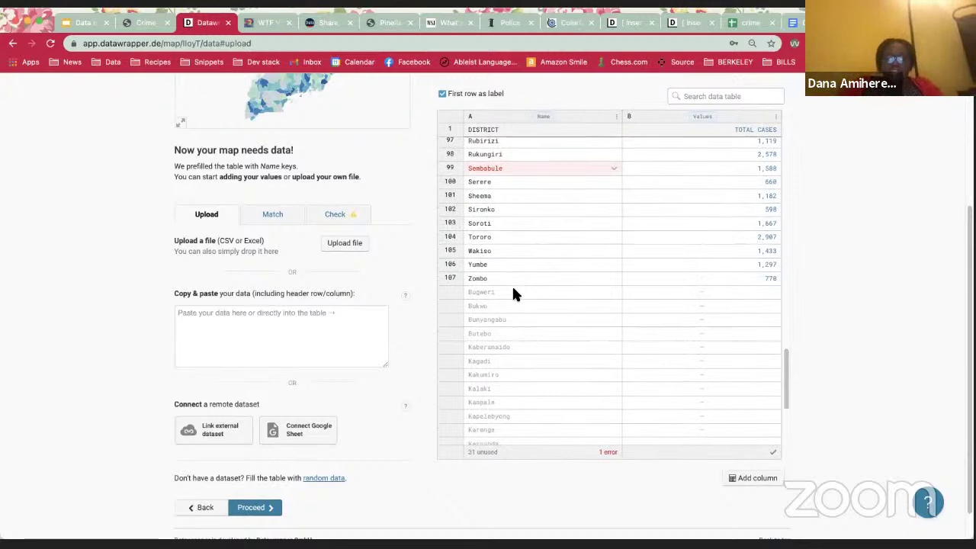
pyautogui.scroll(-5, 521, 315)
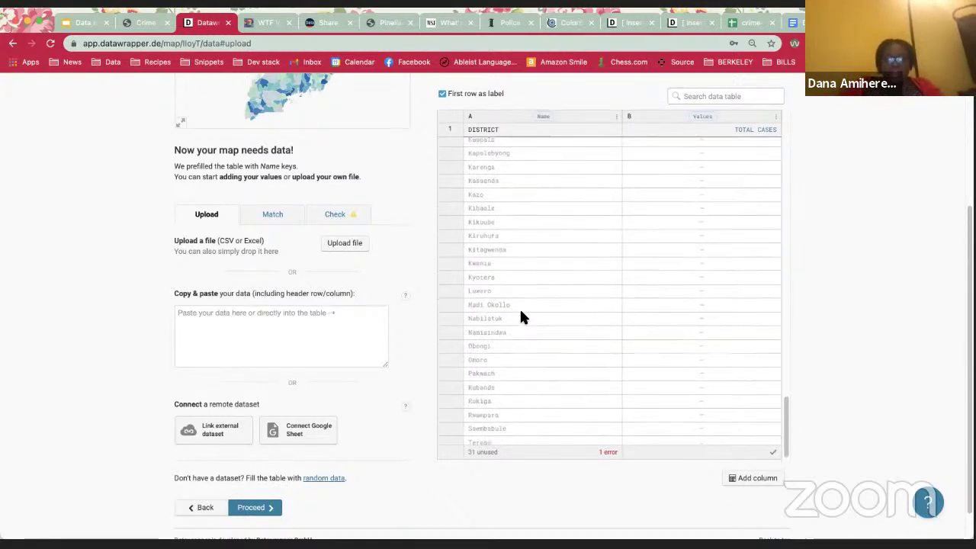
pyautogui.scroll(2, 520, 315)
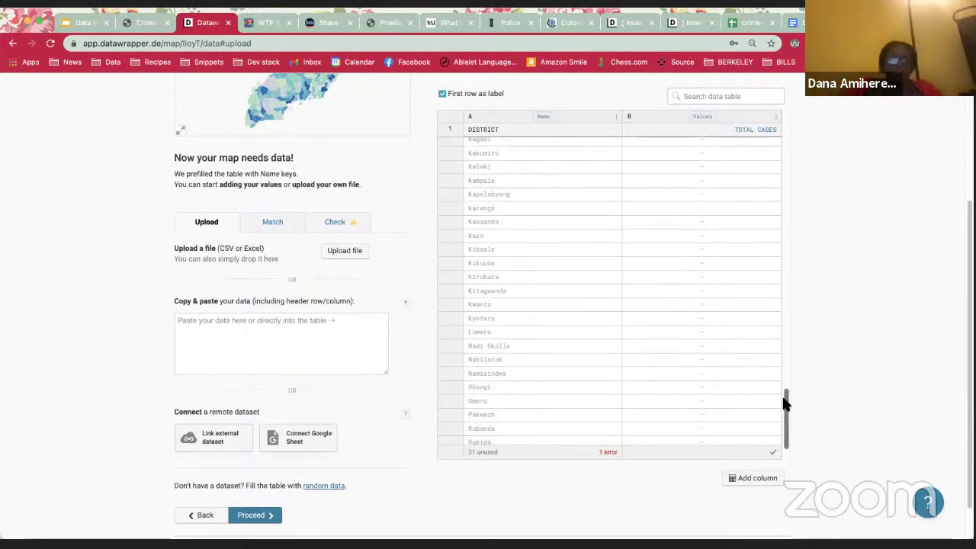
pyautogui.moveTo(788, 410); pyautogui.dragTo(788, 436)
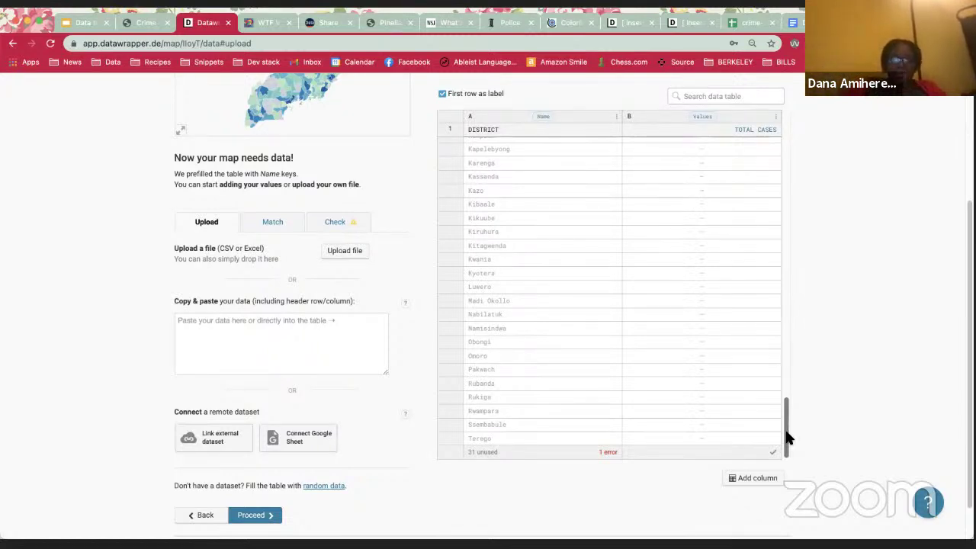
pyautogui.moveTo(787, 437); pyautogui.dragTo(789, 392)
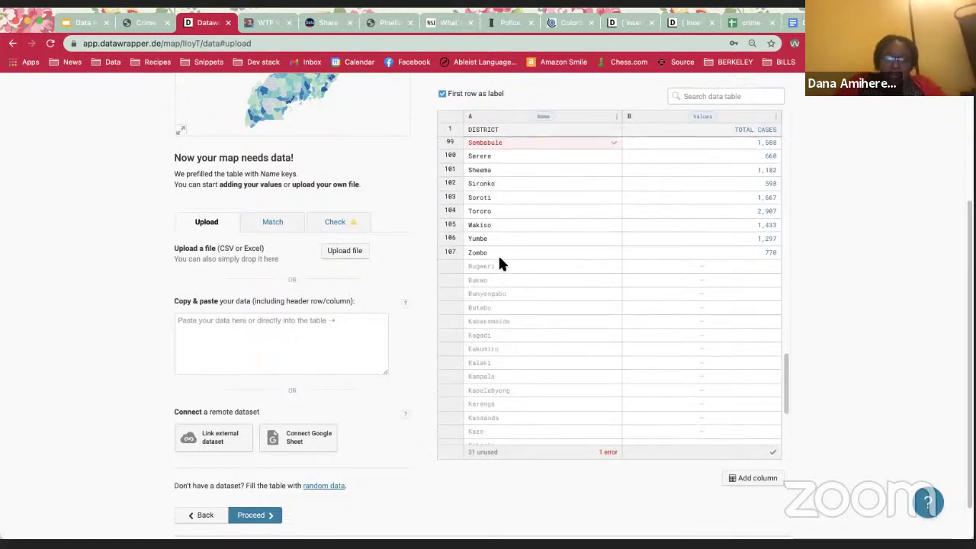
pyautogui.scroll(-3, 499, 438)
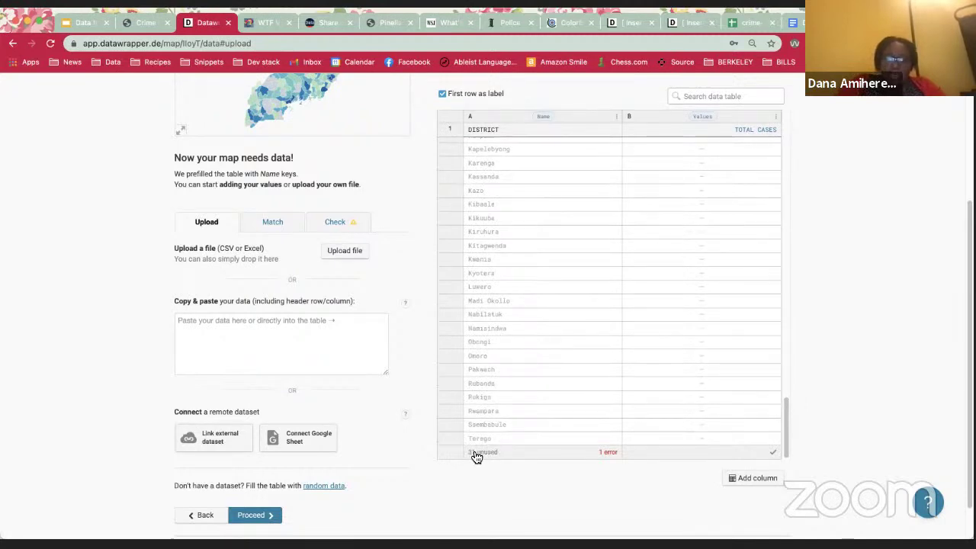
pyautogui.scroll(1, 392, 284)
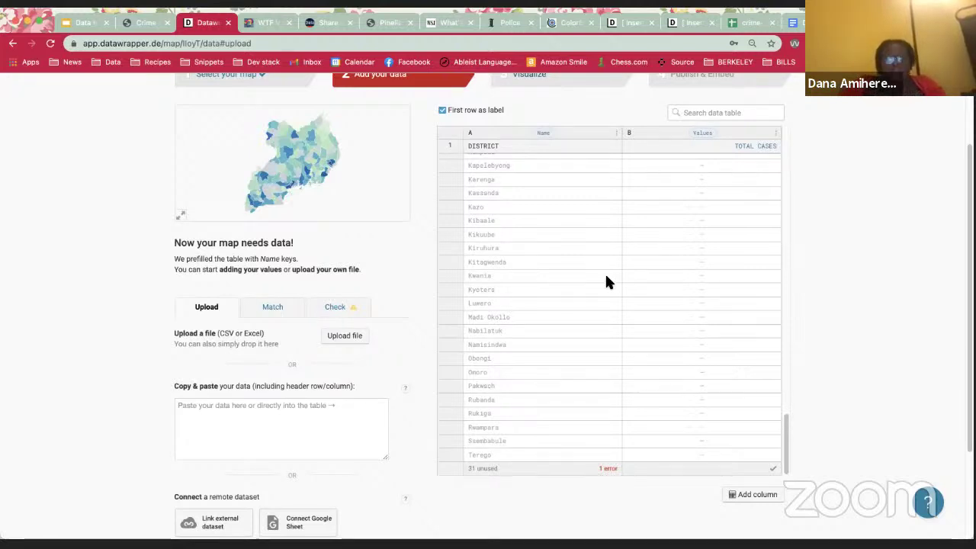
pyautogui.scroll(5, 606, 282)
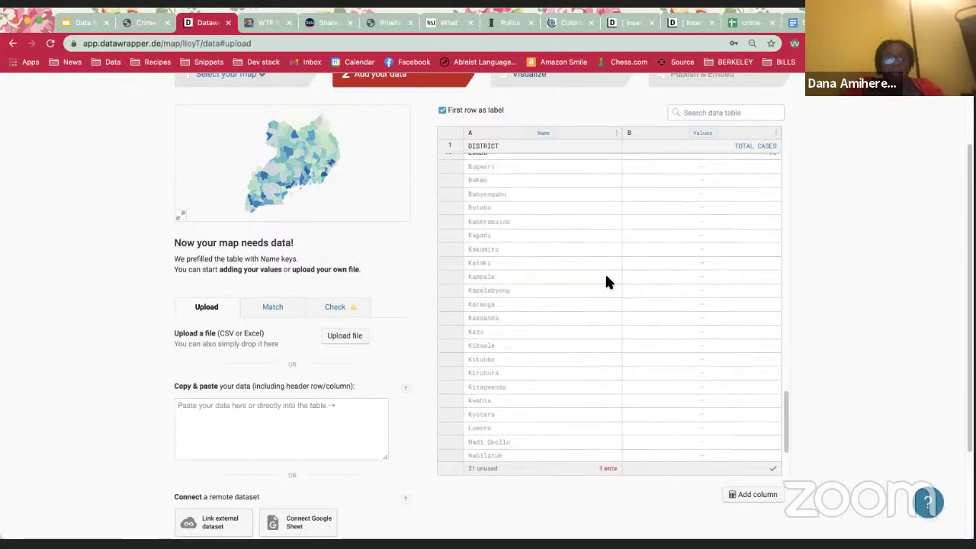
pyautogui.scroll(2, 606, 282)
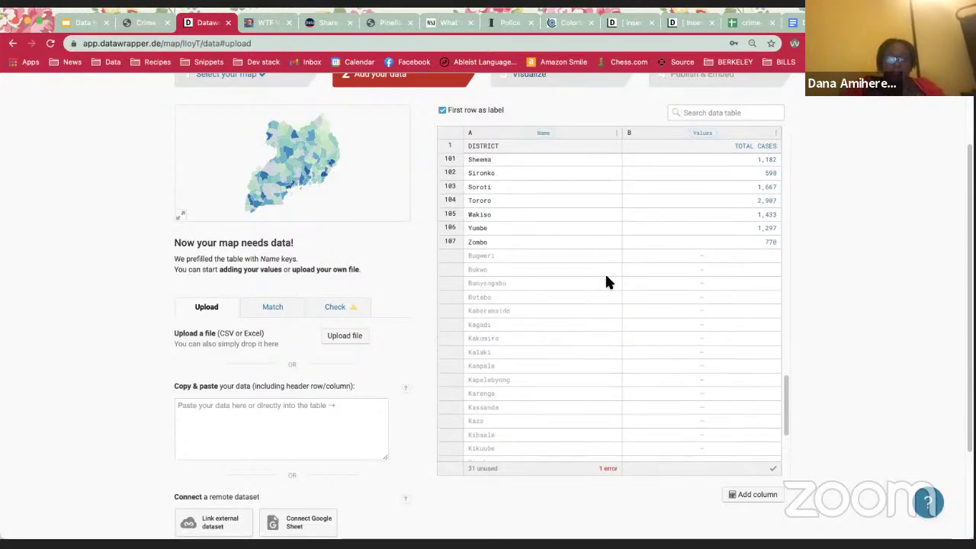
pyautogui.scroll(3, 606, 282)
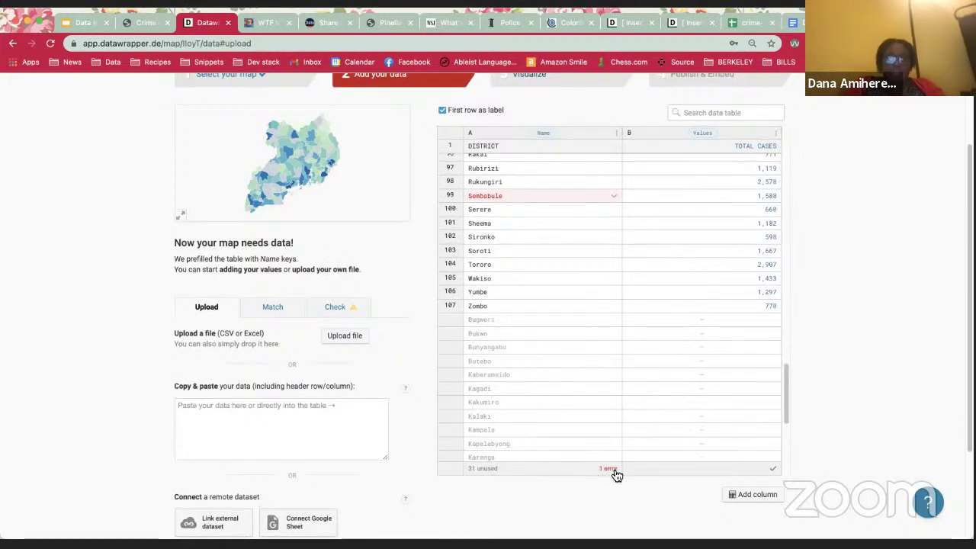
# - Correct the flagged district name Sembabule in row 99 by choosing the map's matching name Ssembabule
pyautogui.scroll(3, 533, 345)
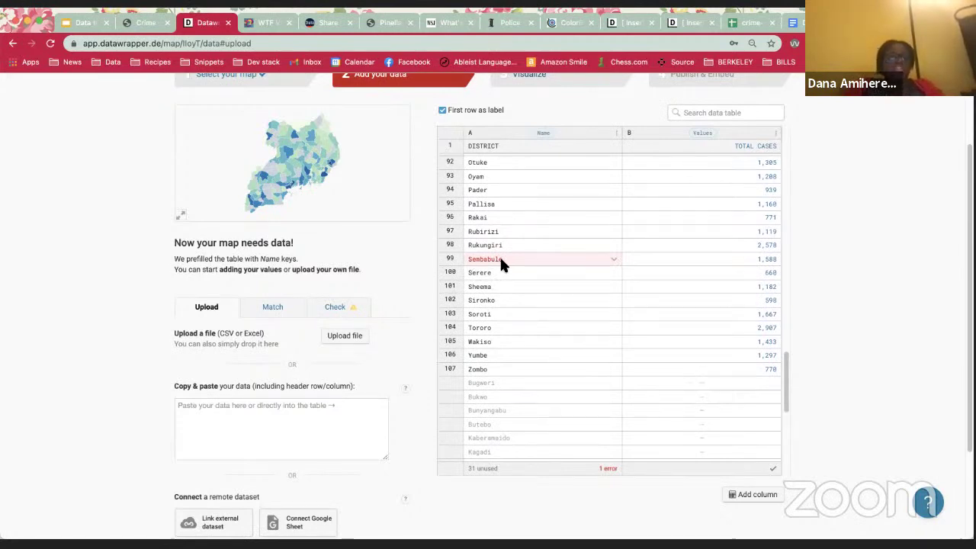
pyautogui.click(618, 264)
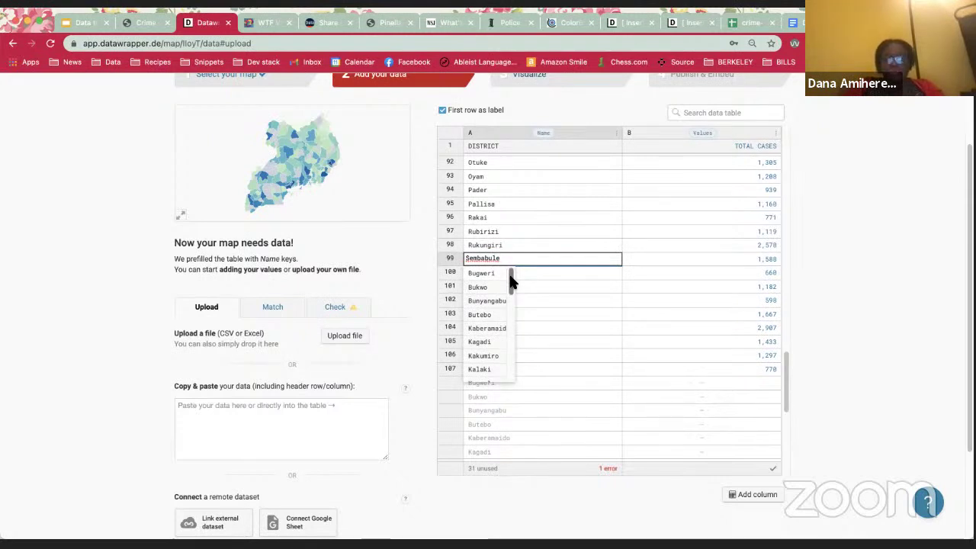
pyautogui.moveTo(511, 282); pyautogui.dragTo(511, 368)
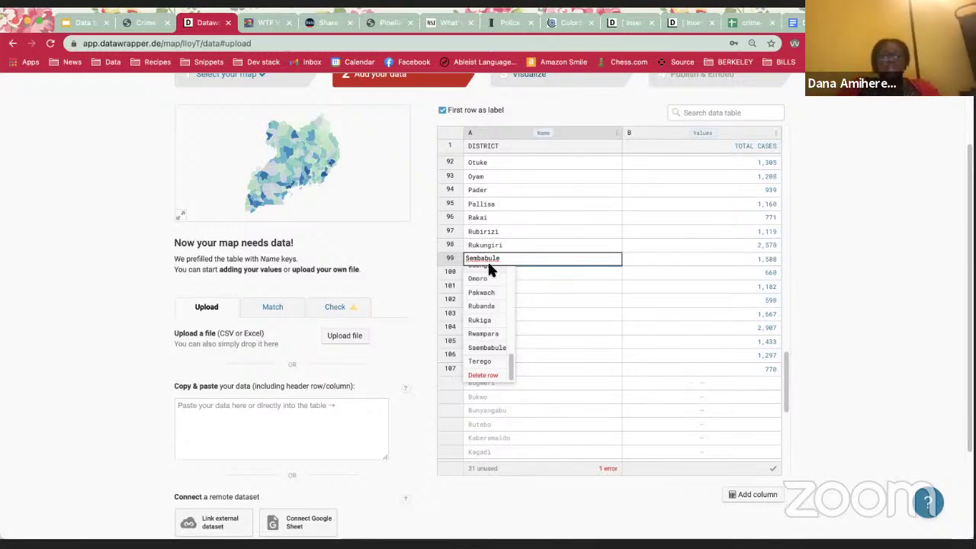
pyautogui.click(487, 347)
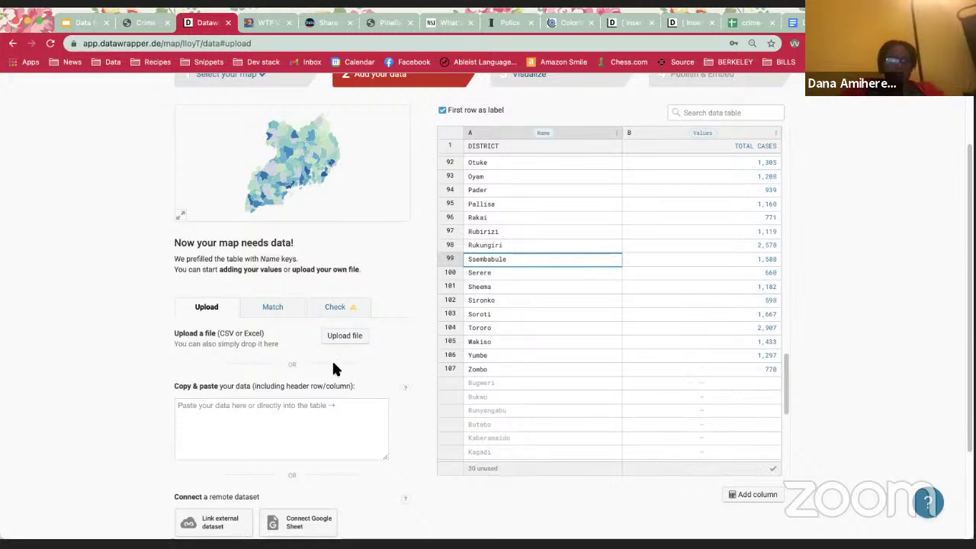
# - Proceed to the data check, keeping Name as the matching key, DISTRICT for names and TOTAL CASES for values
pyautogui.scroll(1, 333, 369)
pyautogui.scroll(15, 619, 333)
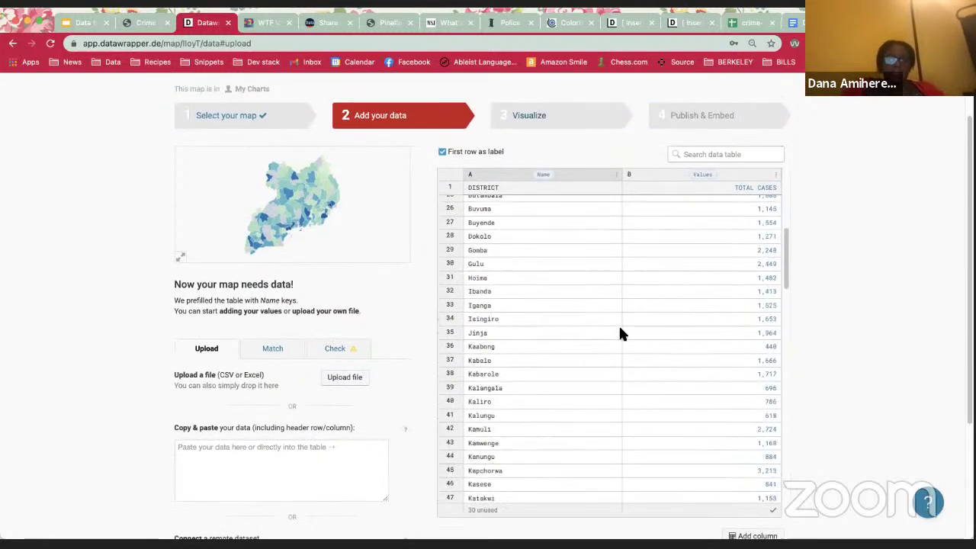
pyautogui.scroll(-3, 150, 425)
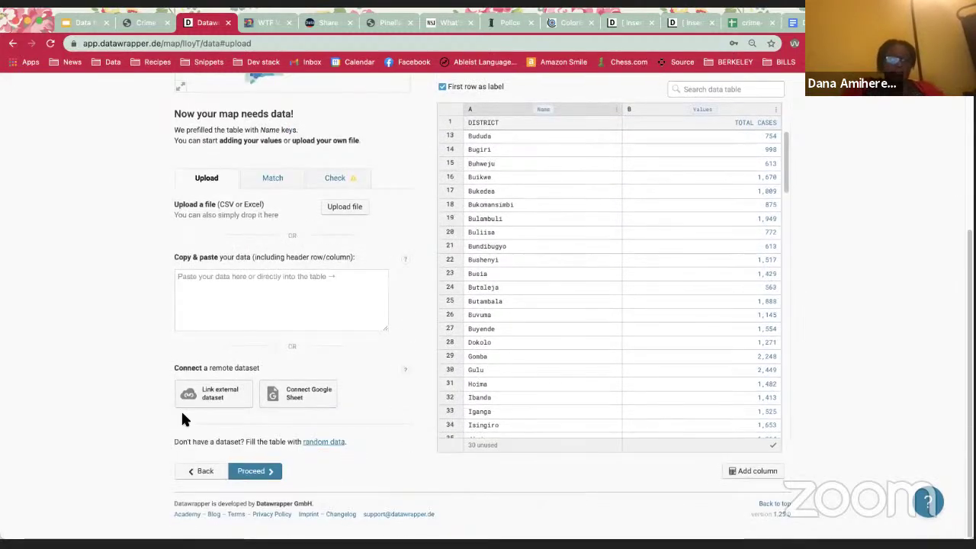
pyautogui.click(267, 473)
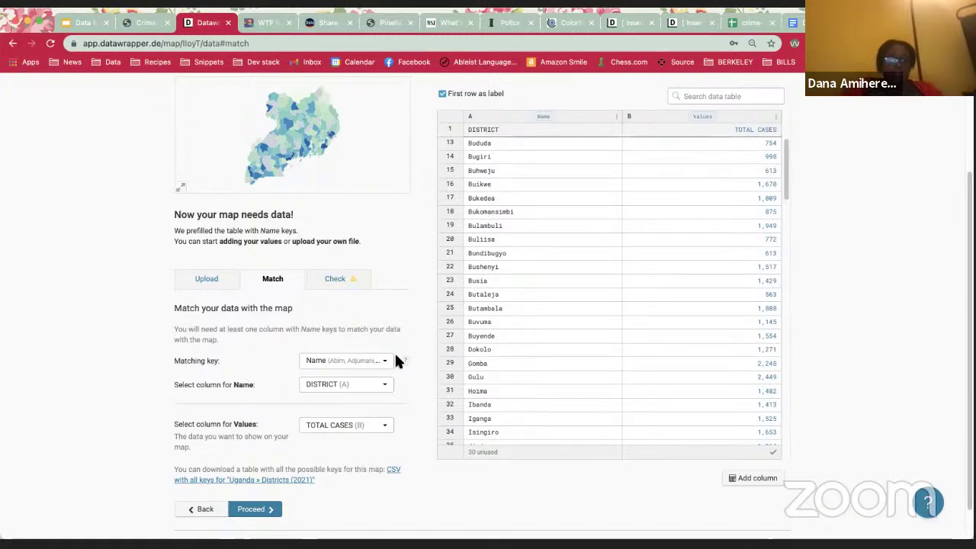
pyautogui.scroll(-1, 381, 366)
pyautogui.click(257, 471)
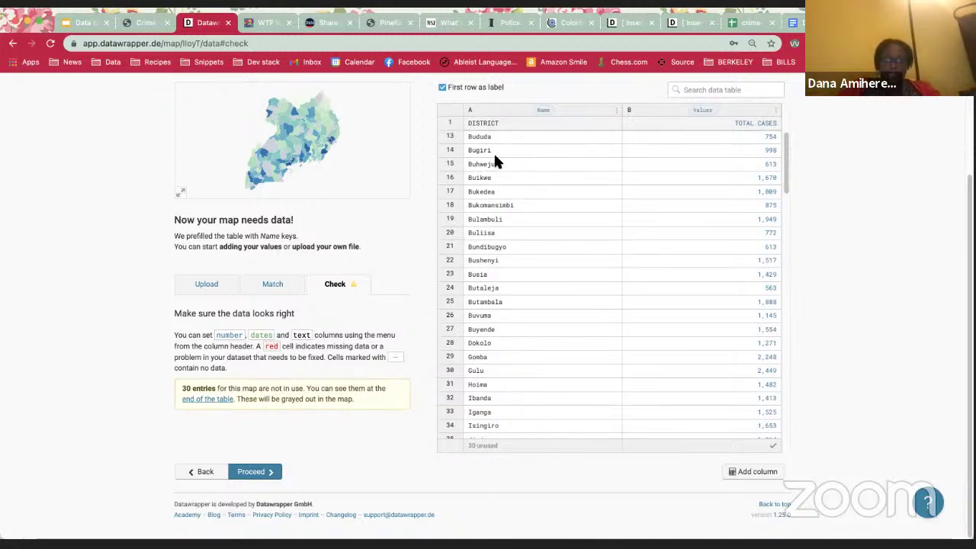
# - Check the data table down to the unused districts and proceed to the map's Visualize stage
pyautogui.scroll(-5, 488, 405)
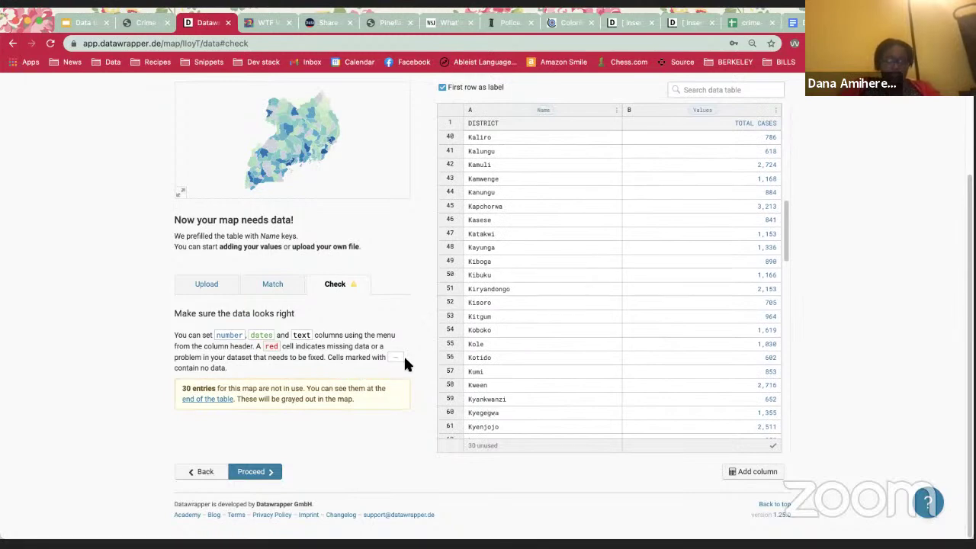
pyautogui.scroll(-15, 618, 361)
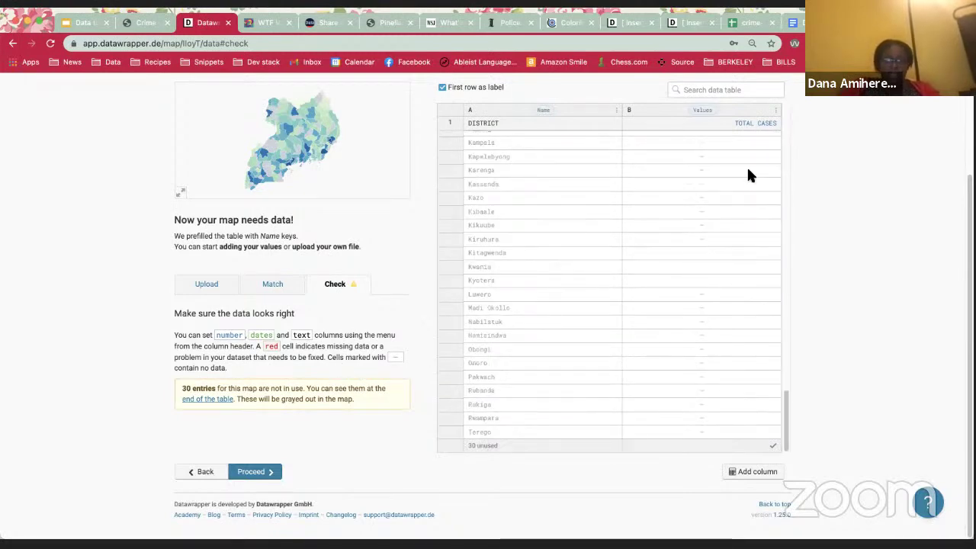
pyautogui.scroll(8, 714, 371)
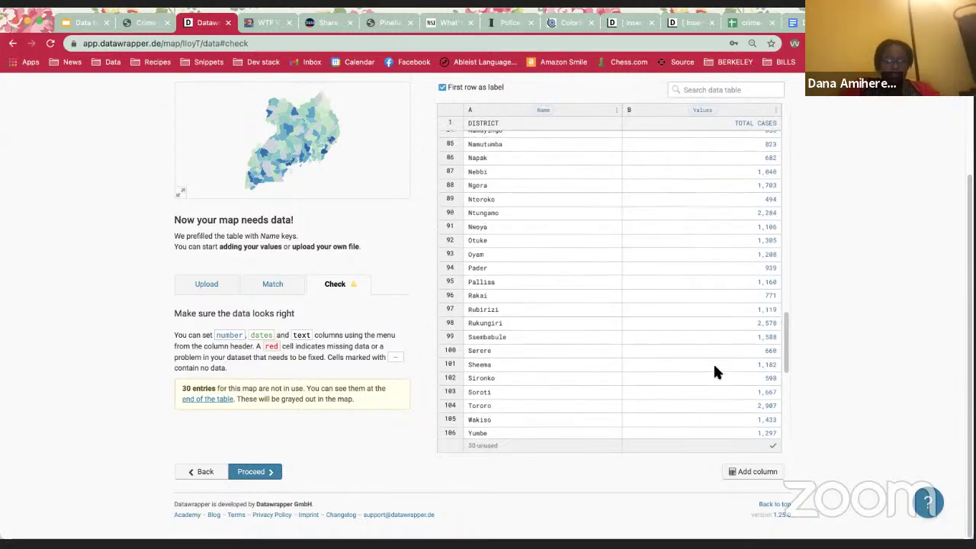
pyautogui.scroll(1, 714, 371)
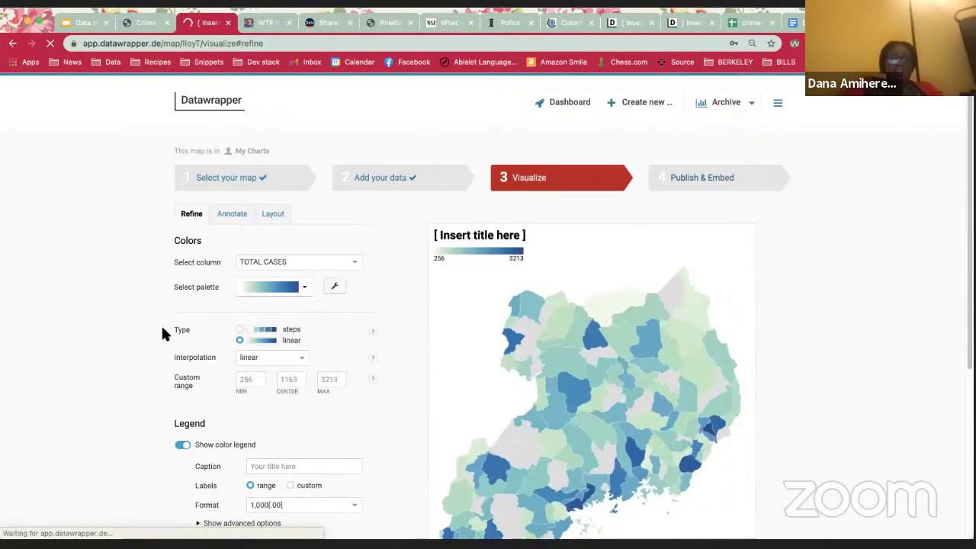
# - Try the yellow-to-dark-purple gradient on the TOTAL CASES map and set its palette to the light-pink-to-purple gradient instead
pyautogui.scroll(-3, 109, 336)
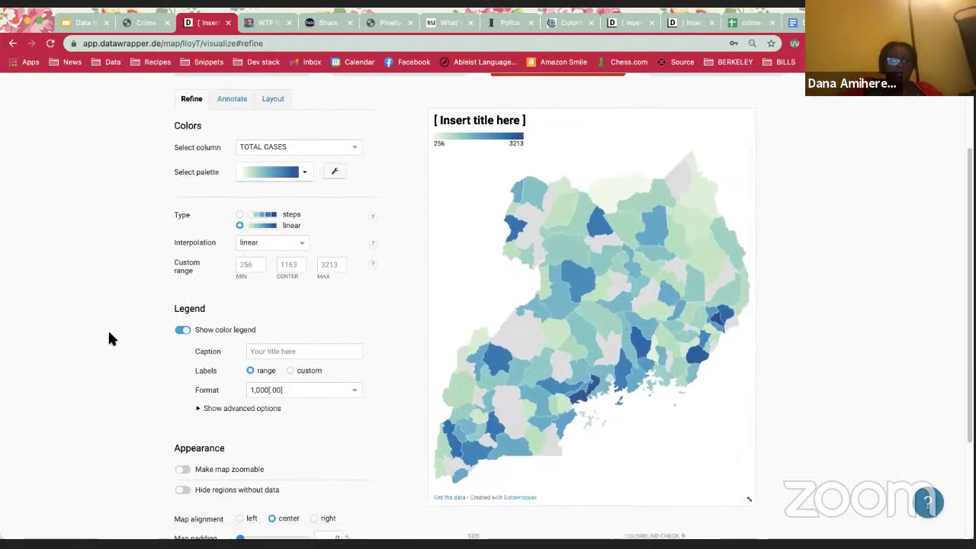
pyautogui.scroll(2, 72, 264)
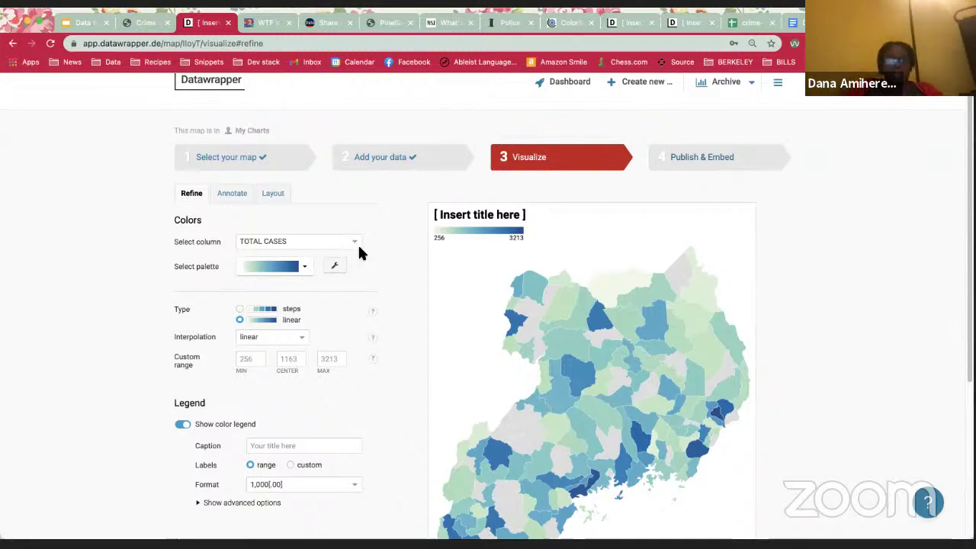
pyautogui.scroll(-3, 357, 247)
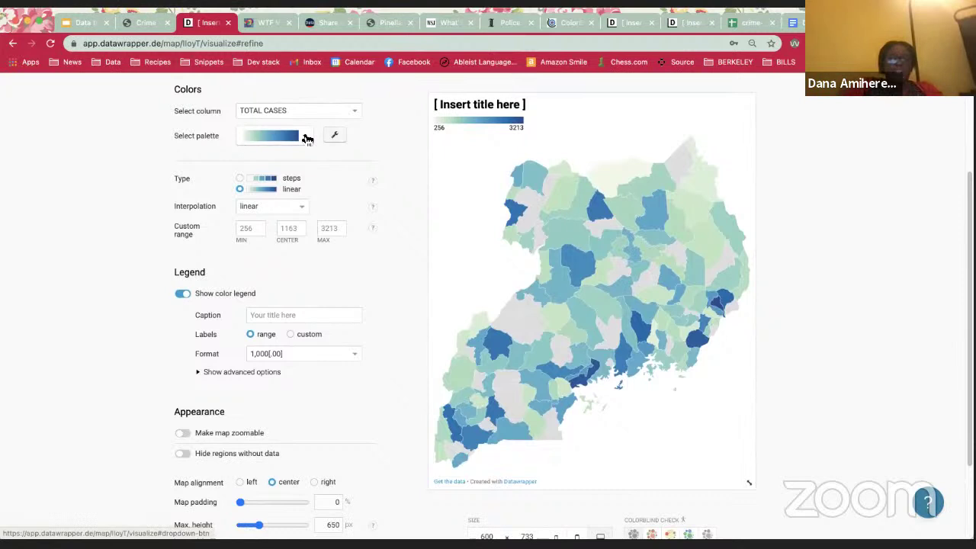
pyautogui.click(305, 139)
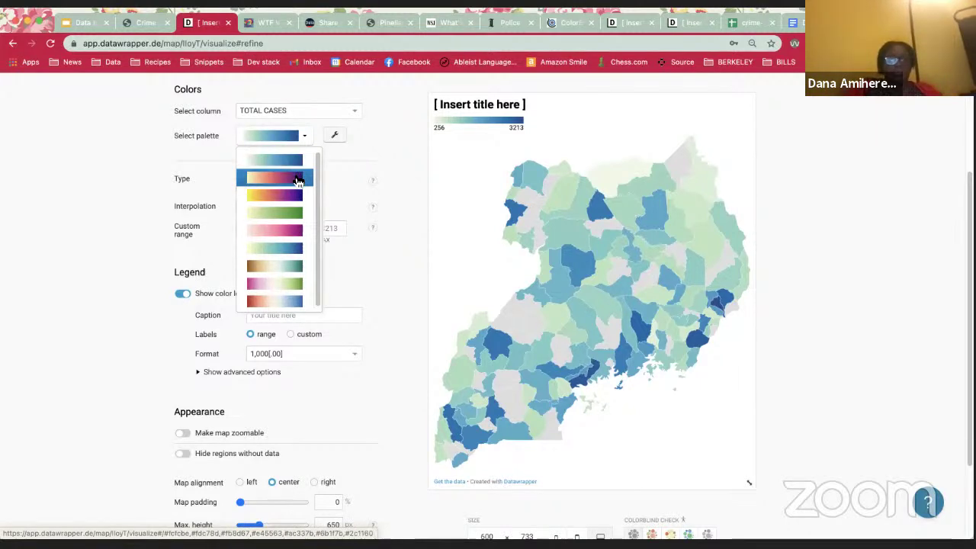
pyautogui.click(298, 181)
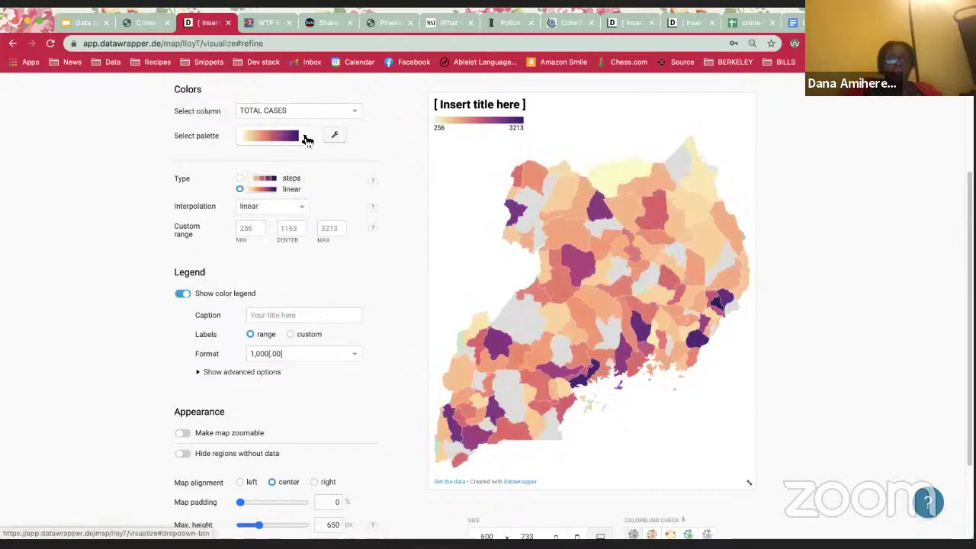
pyautogui.click(305, 138)
pyautogui.click(289, 232)
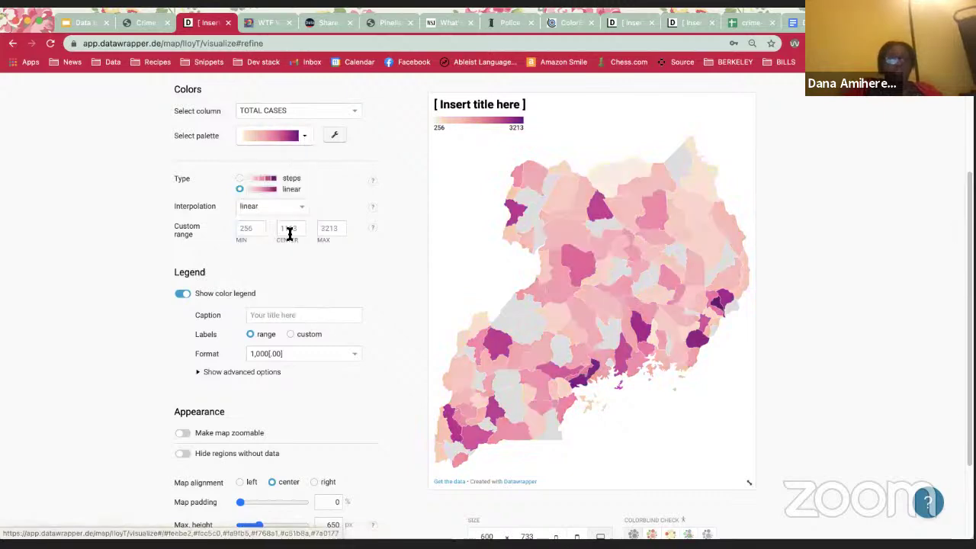
# - Examine the colorblind check options for the recoloured map, including the tritanopia warning
pyautogui.scroll(-3, 421, 323)
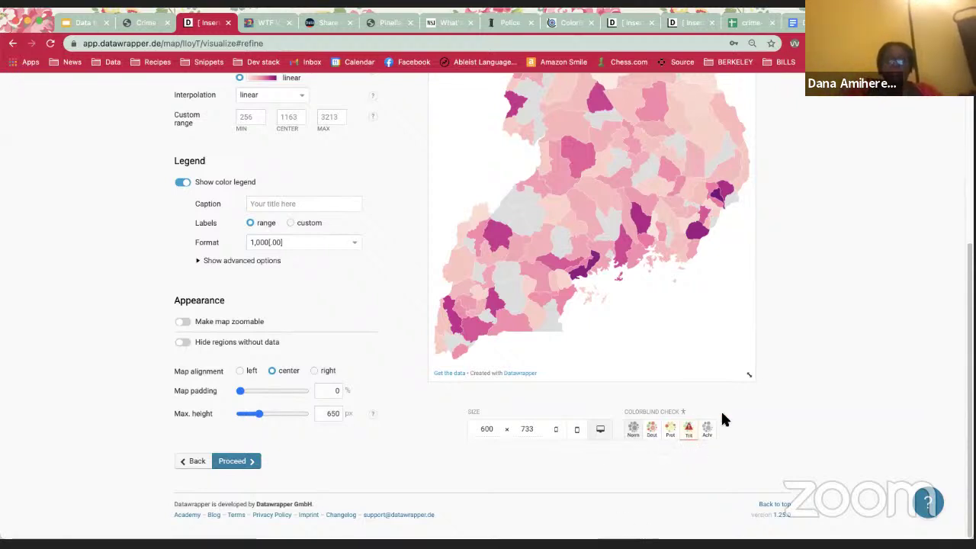
pyautogui.scroll(1, 722, 413)
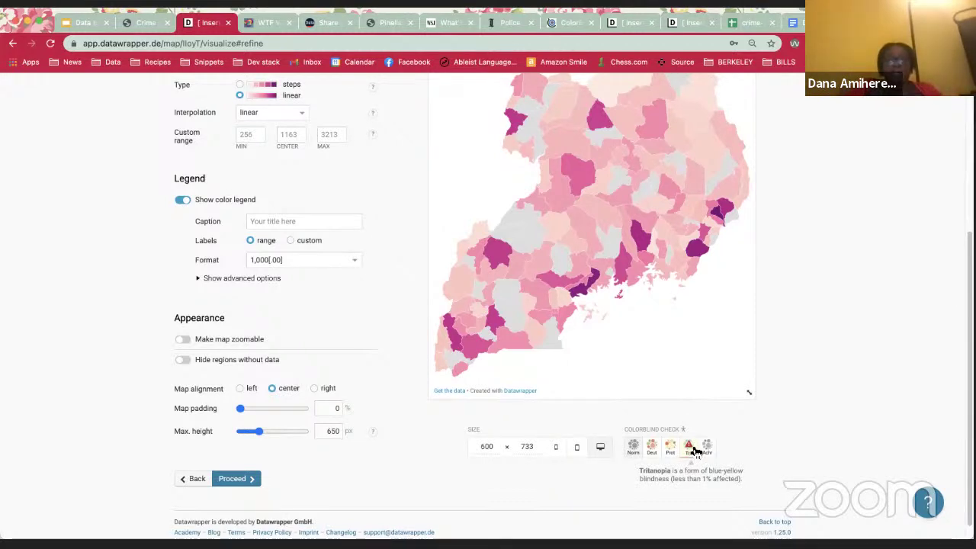
# - Try the light-green-to-blue gradient as the map's colour palette
pyautogui.scroll(1, 539, 327)
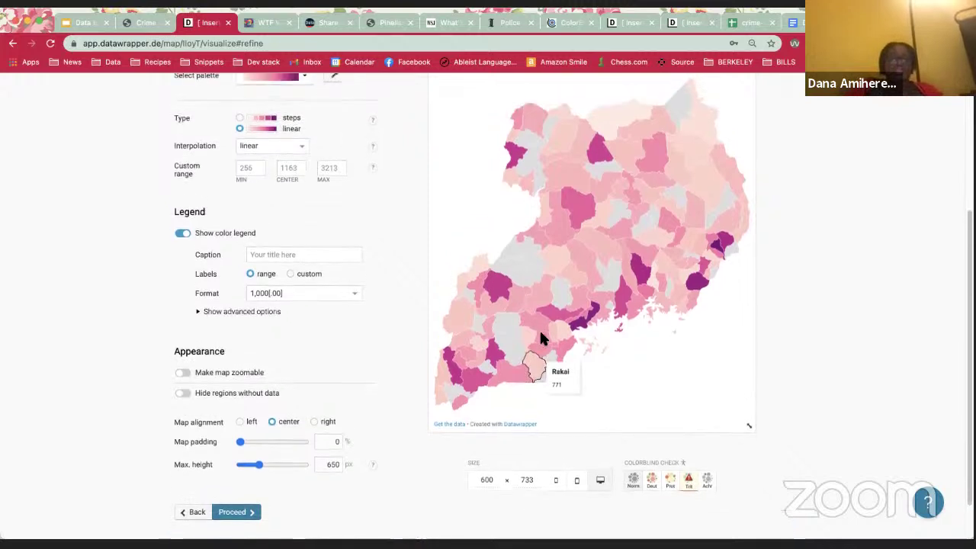
pyautogui.scroll(1, 539, 328)
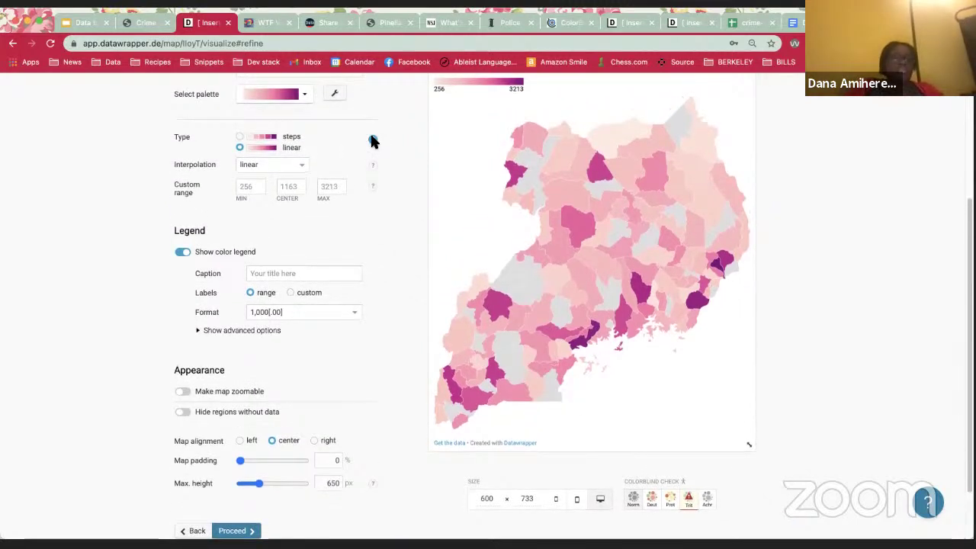
pyautogui.click(310, 97)
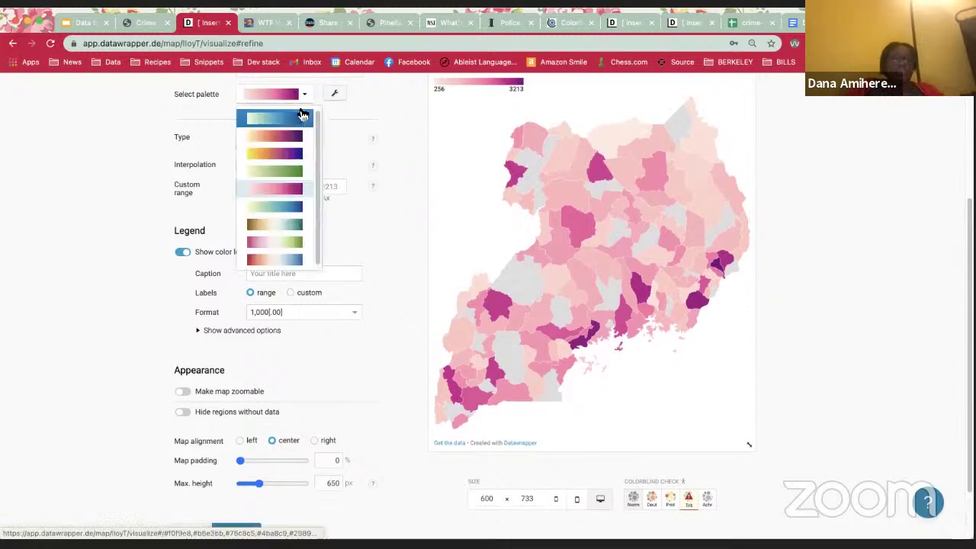
pyautogui.click(293, 118)
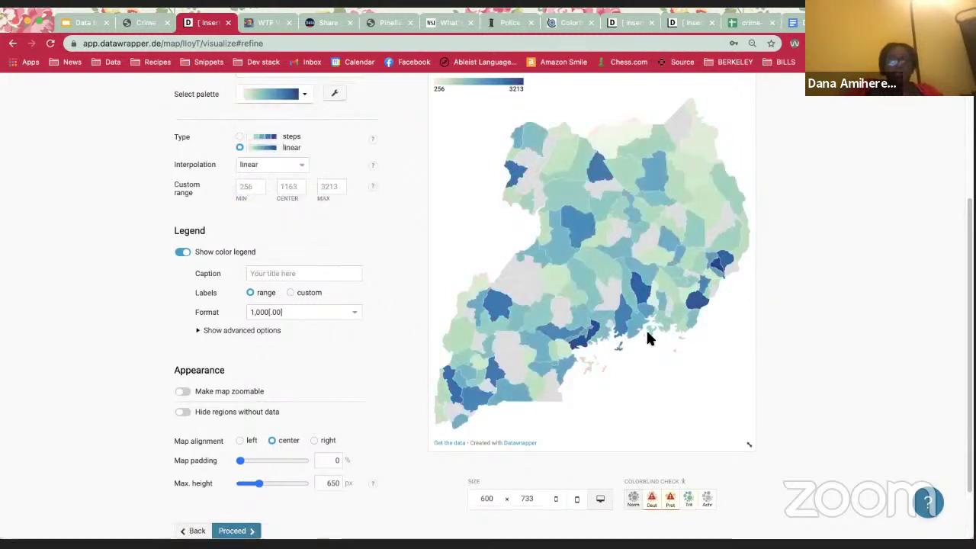
# - Set the map's palette to the light-yellow-to-green gradient and check its colorblind warnings
pyautogui.scroll(1, 426, 211)
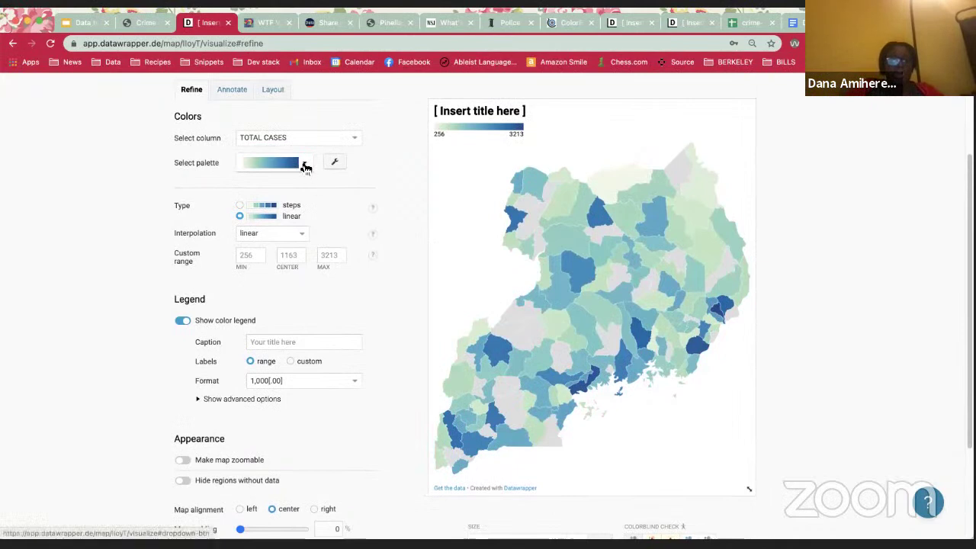
pyautogui.click(304, 162)
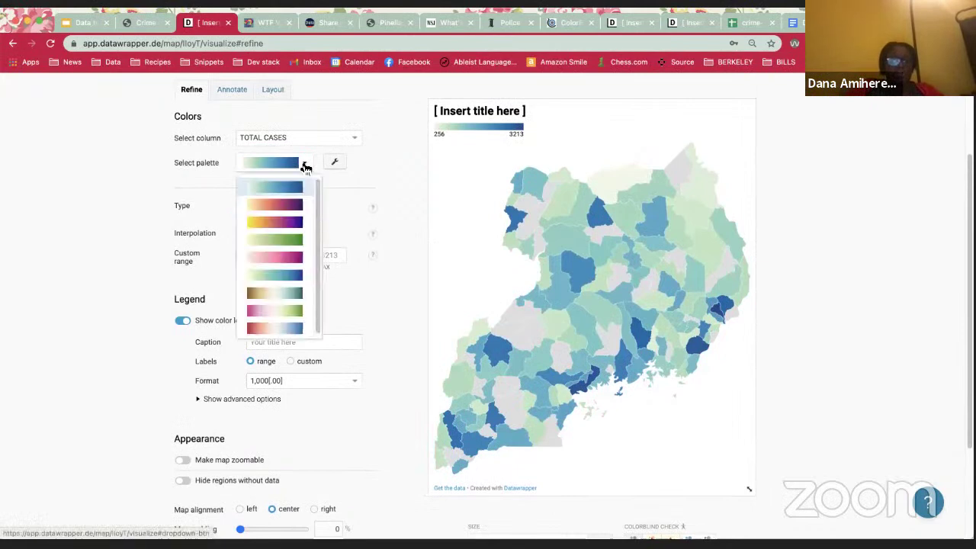
pyautogui.click(293, 243)
pyautogui.scroll(-2, 402, 259)
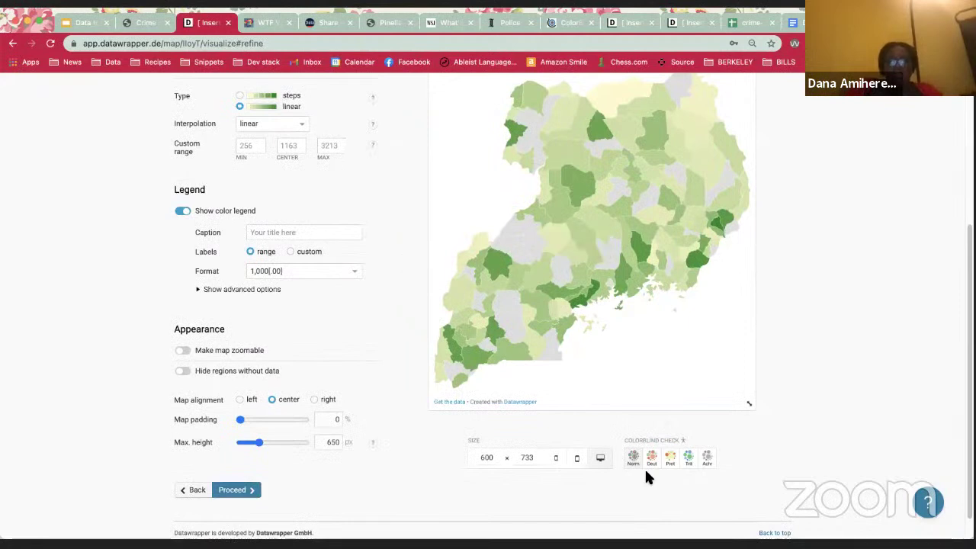
pyautogui.scroll(1, 414, 374)
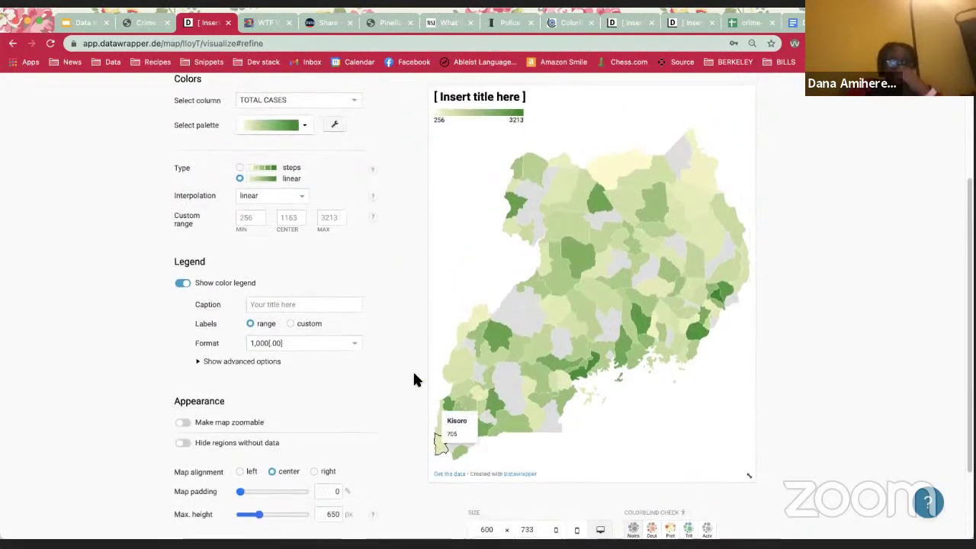
# - Change the colour scale type to steps, classed by Rounded values
pyautogui.scroll(1, 414, 374)
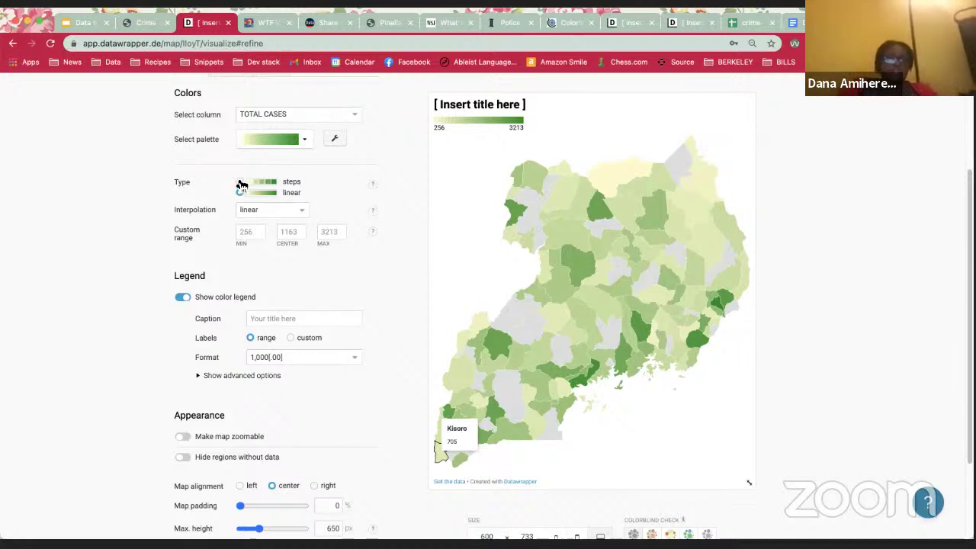
pyautogui.click(239, 183)
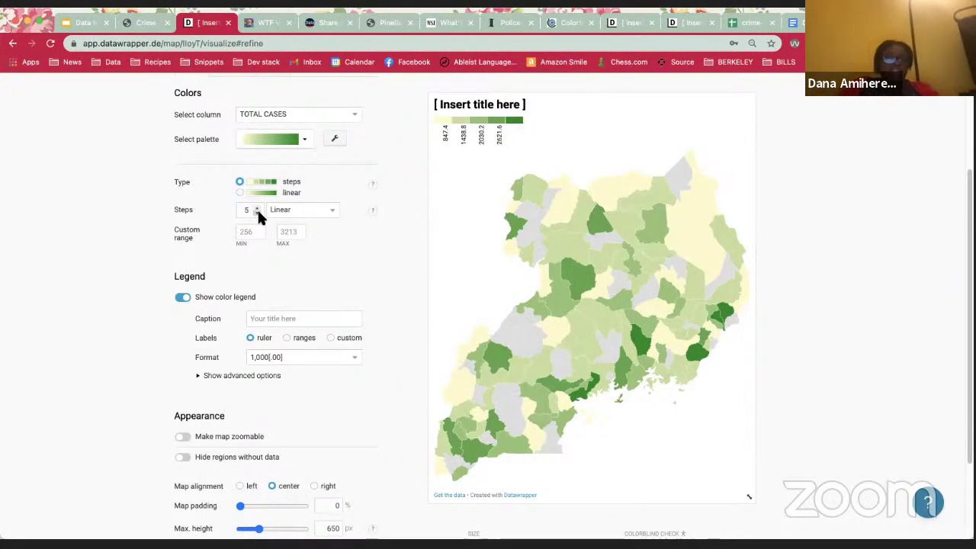
pyautogui.click(335, 215)
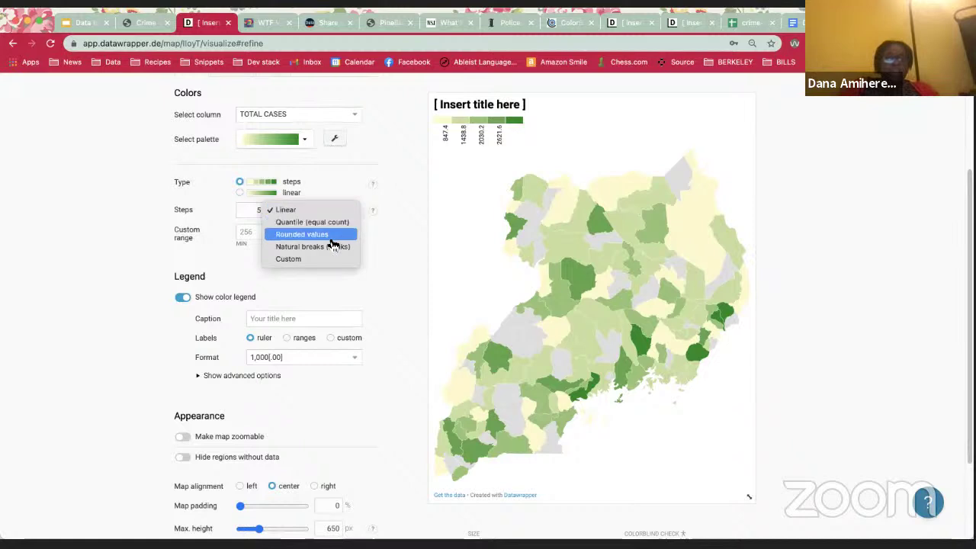
pyautogui.click(333, 243)
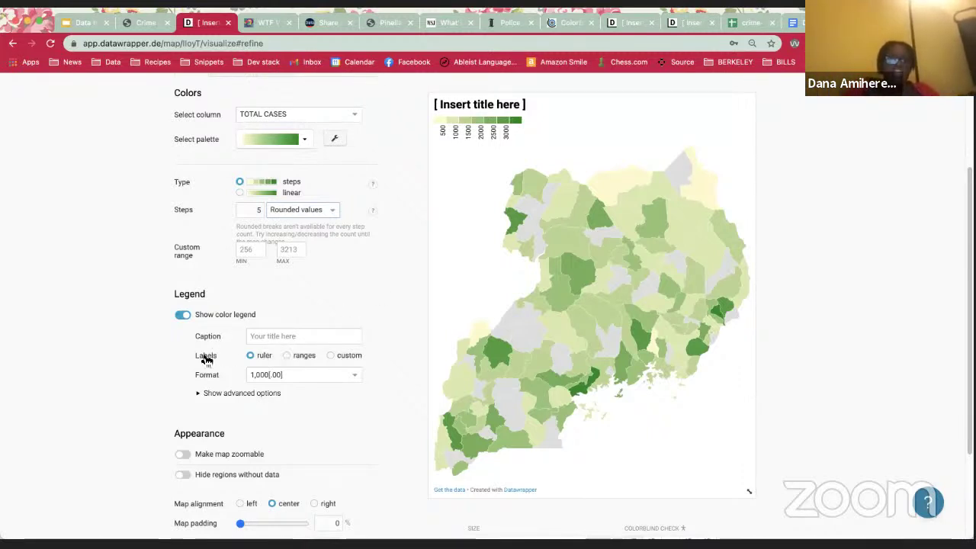
# - Label the colour legend with ranges and give it the caption "Total cases"
pyautogui.click(287, 357)
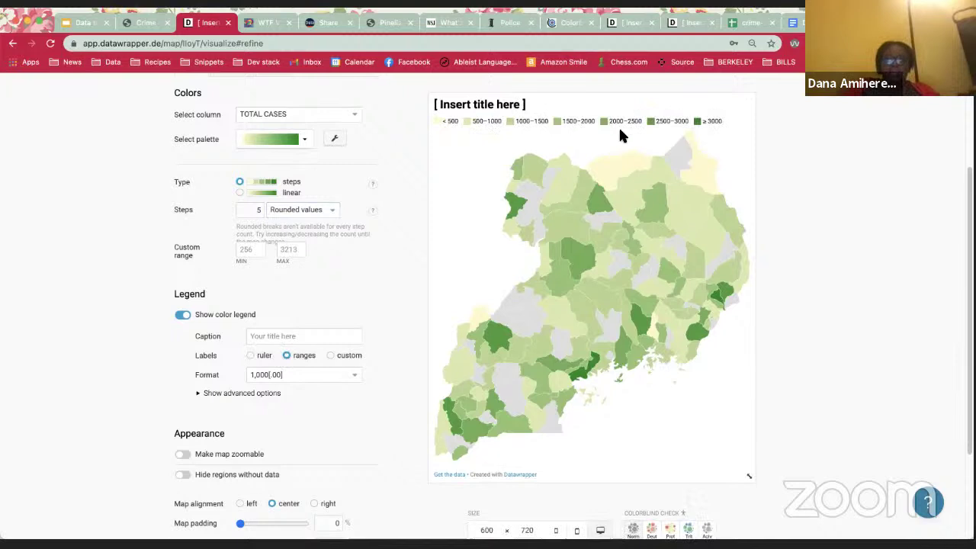
pyautogui.moveTo(689, 135)
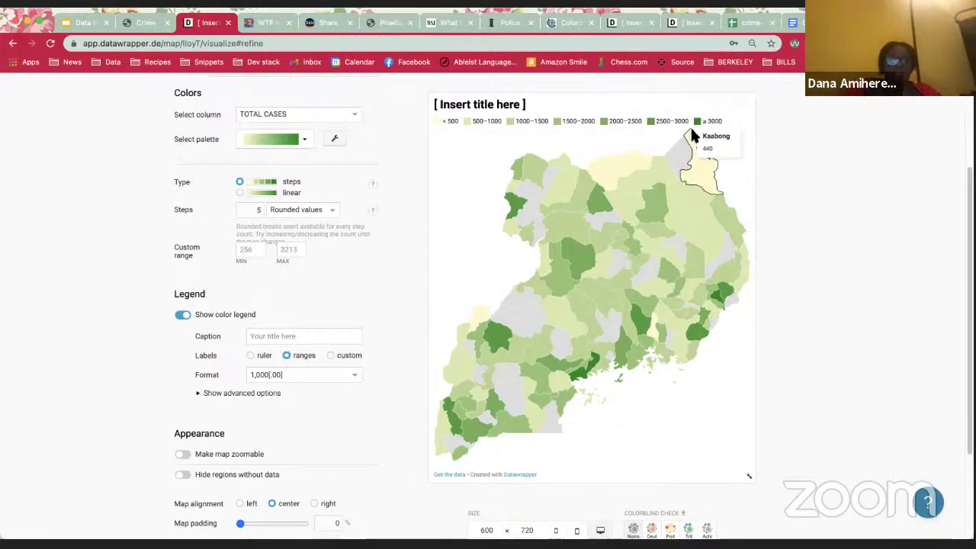
pyautogui.click(281, 336)
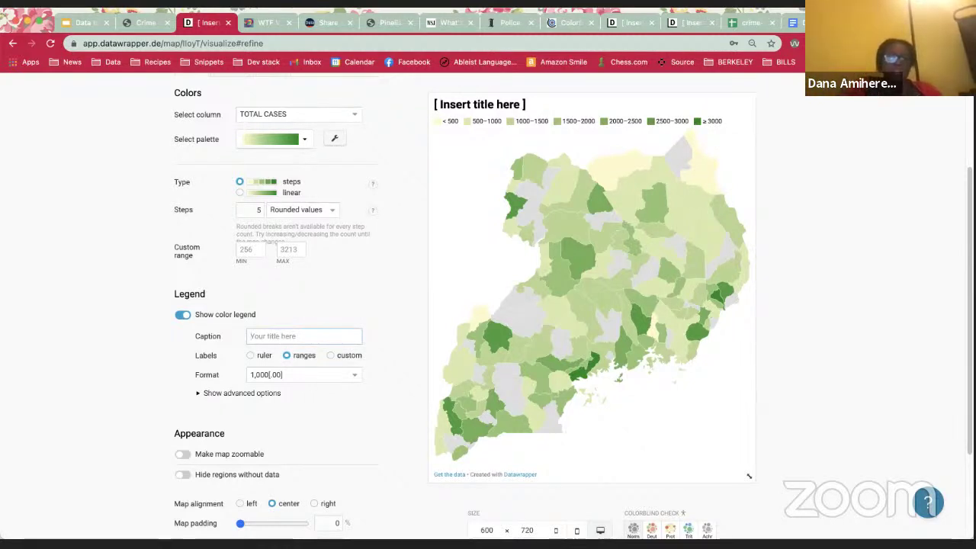
pyautogui.write('Tota')
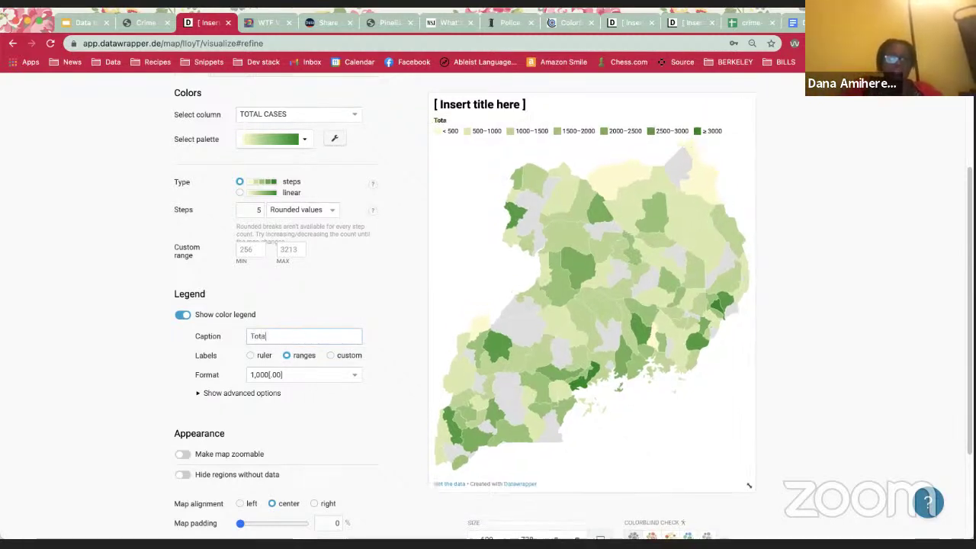
pyautogui.write('l cases')
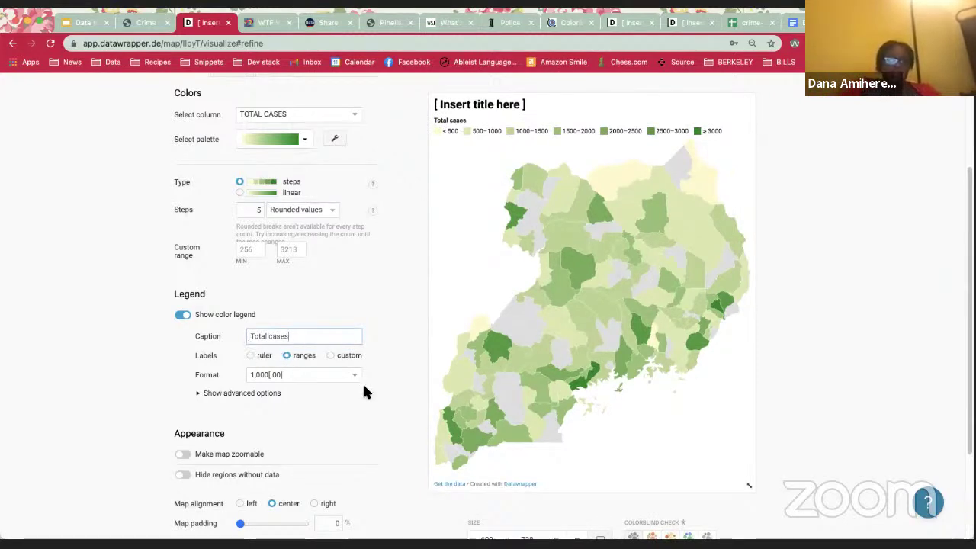
# - Try the 0 number format on the legend labels and set the format to 10,000 instead
pyautogui.scroll(-2, 362, 382)
pyautogui.scroll(2, 362, 384)
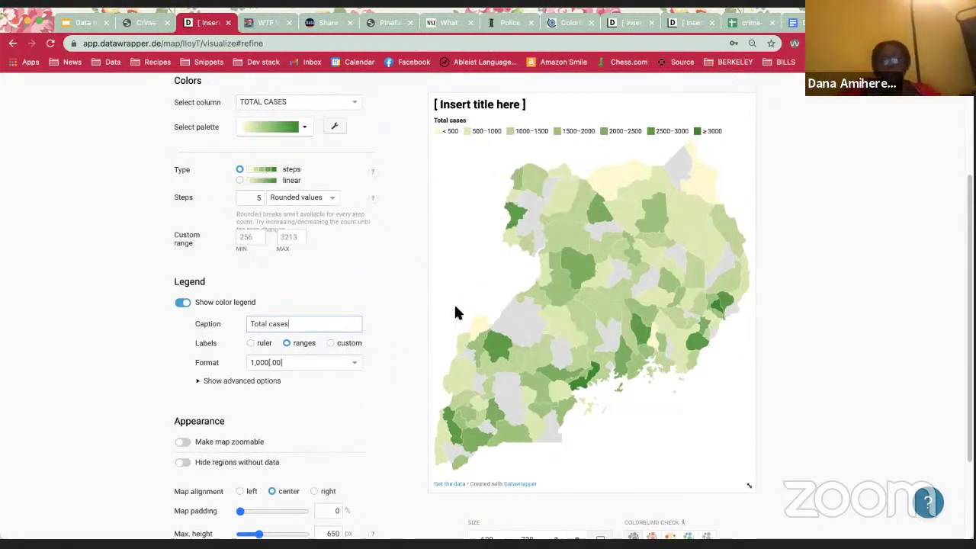
pyautogui.scroll(-2, 389, 370)
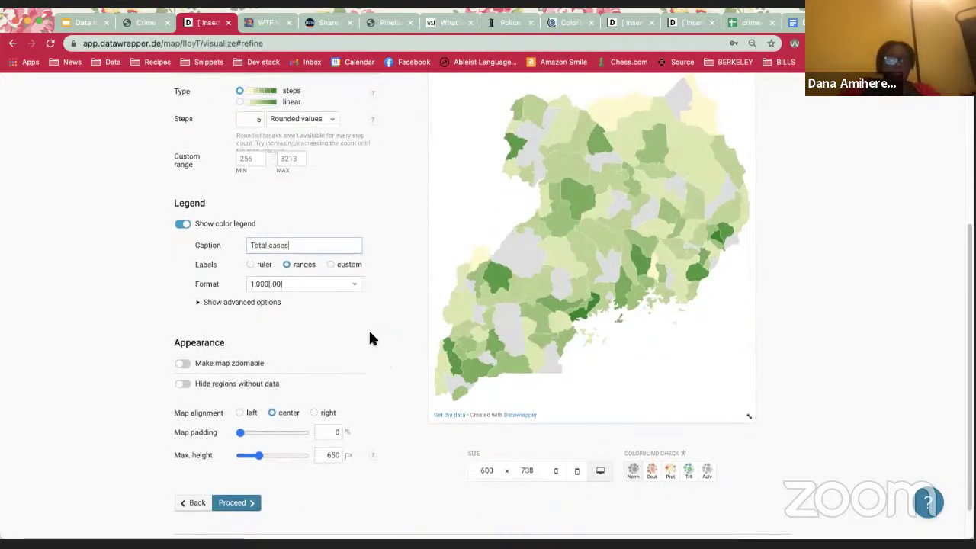
pyautogui.click(276, 287)
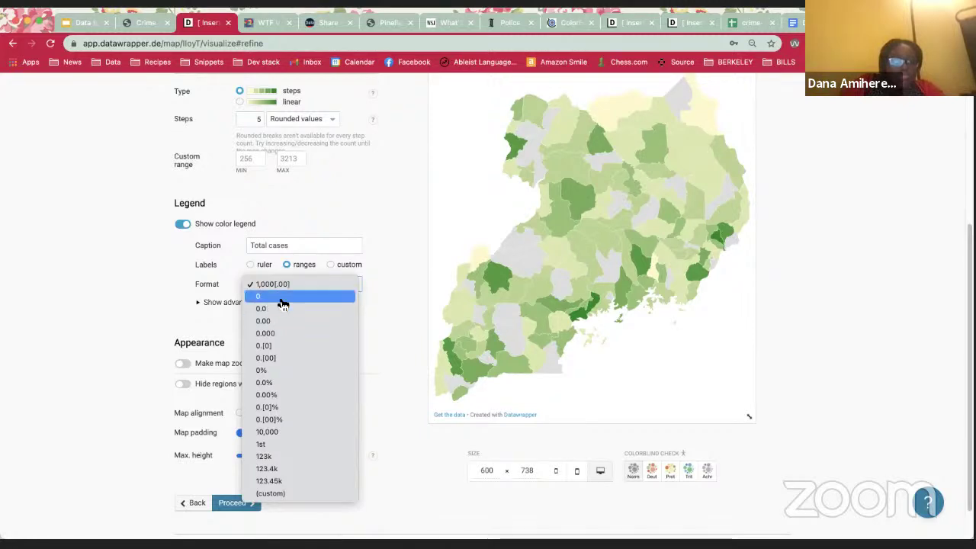
pyautogui.click(280, 299)
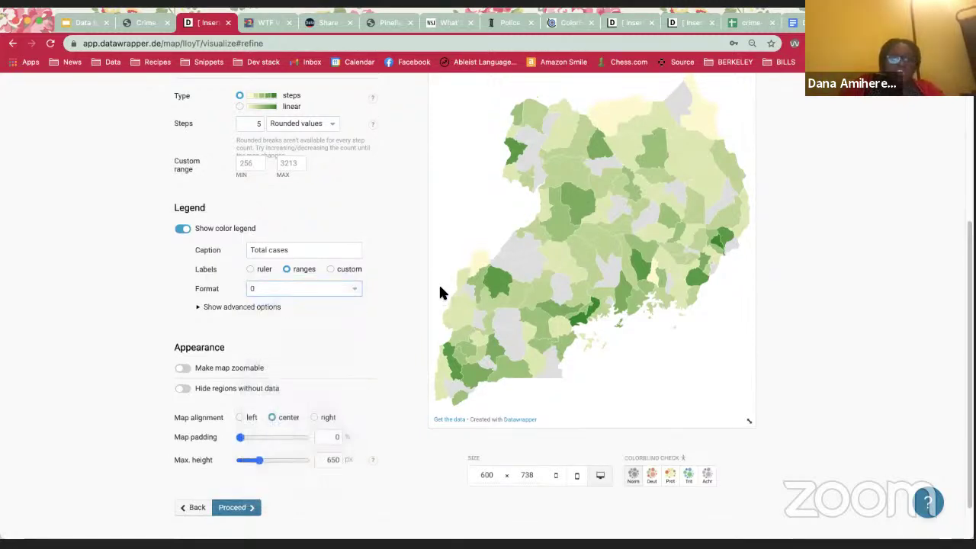
pyautogui.scroll(2, 438, 282)
pyautogui.scroll(-3, 439, 291)
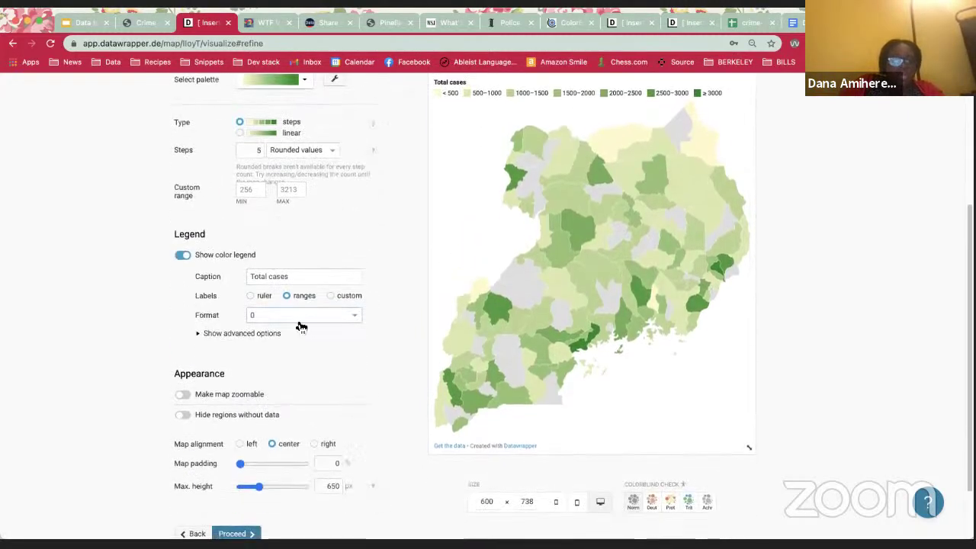
pyautogui.click(308, 315)
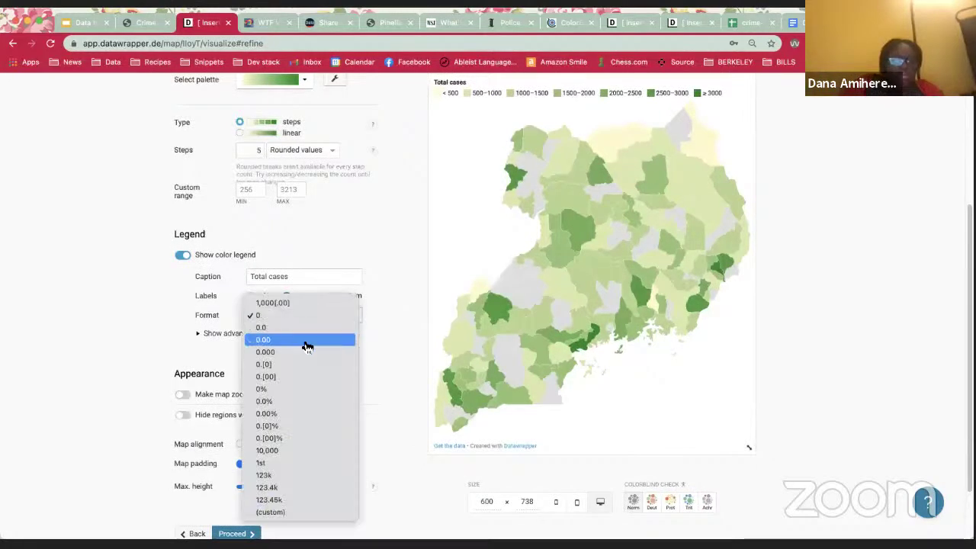
pyautogui.click(311, 452)
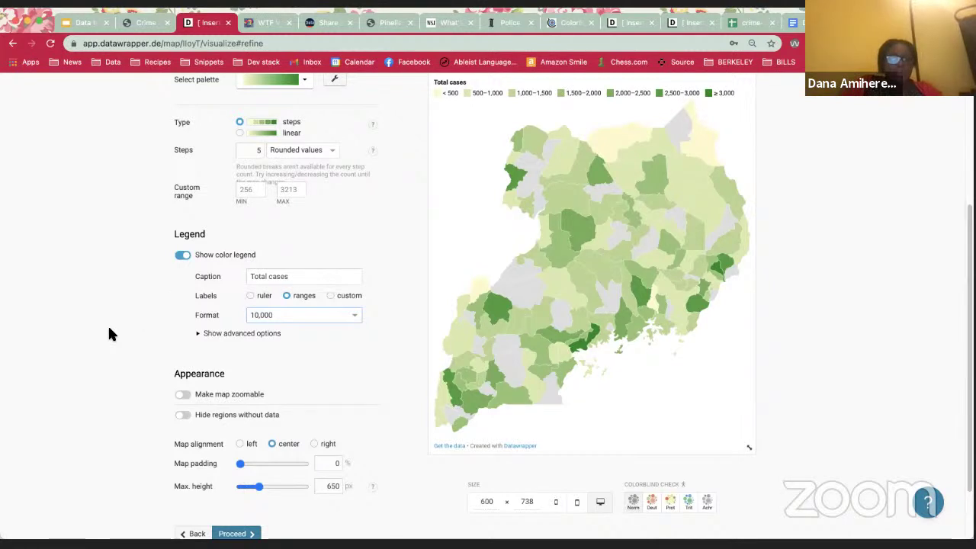
# - Proceed from refining the map to its Annotate settings, starting at the title field
pyautogui.scroll(2, 109, 333)
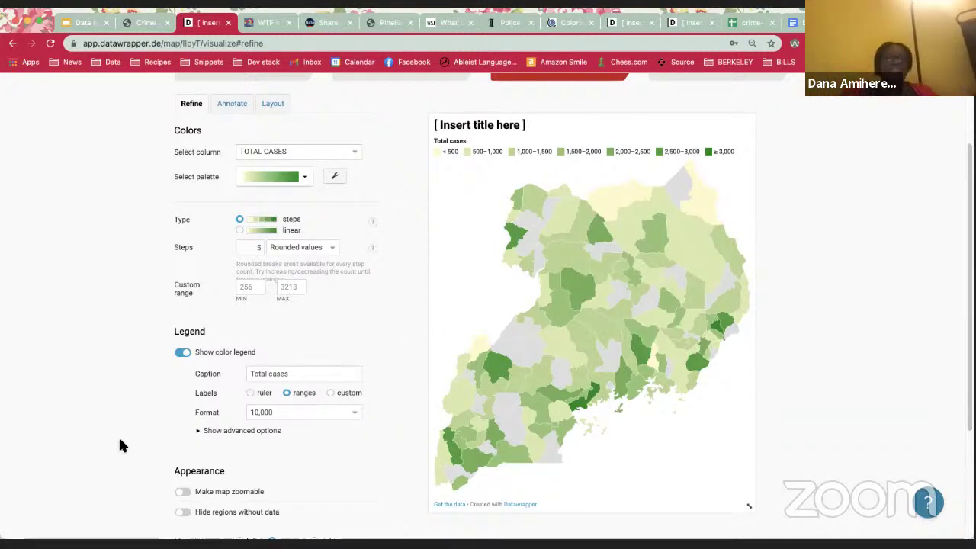
pyautogui.scroll(-3, 119, 435)
pyautogui.scroll(-1, 271, 500)
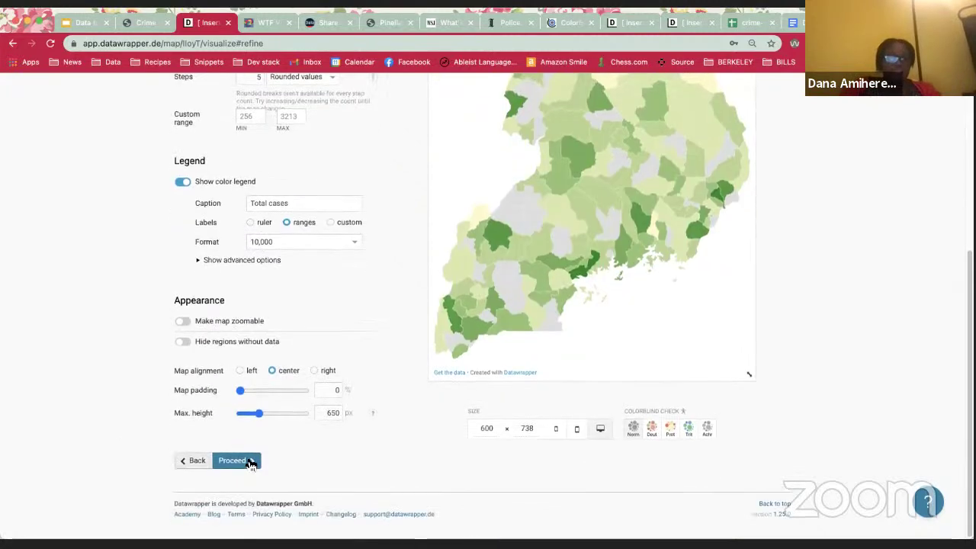
pyautogui.click(250, 462)
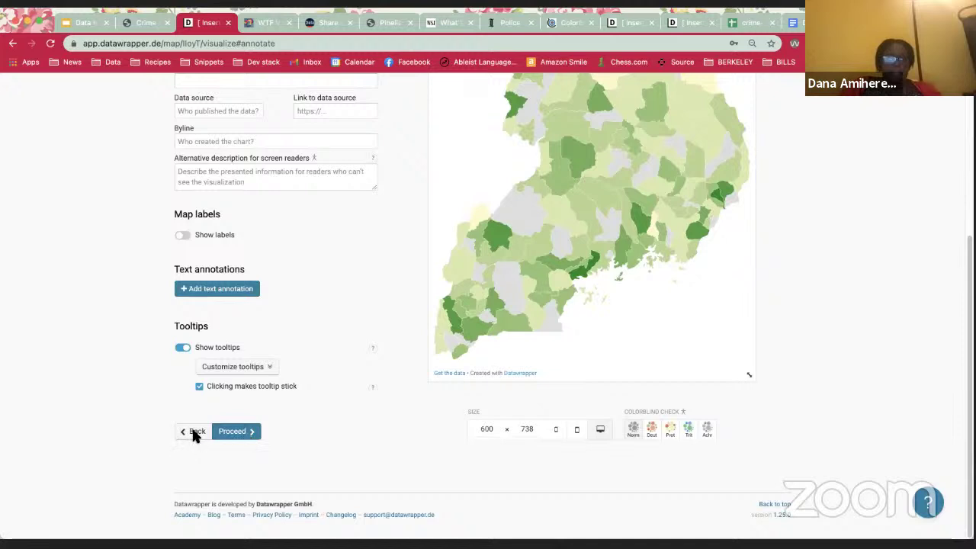
pyautogui.scroll(1, 104, 340)
pyautogui.scroll(5, 105, 340)
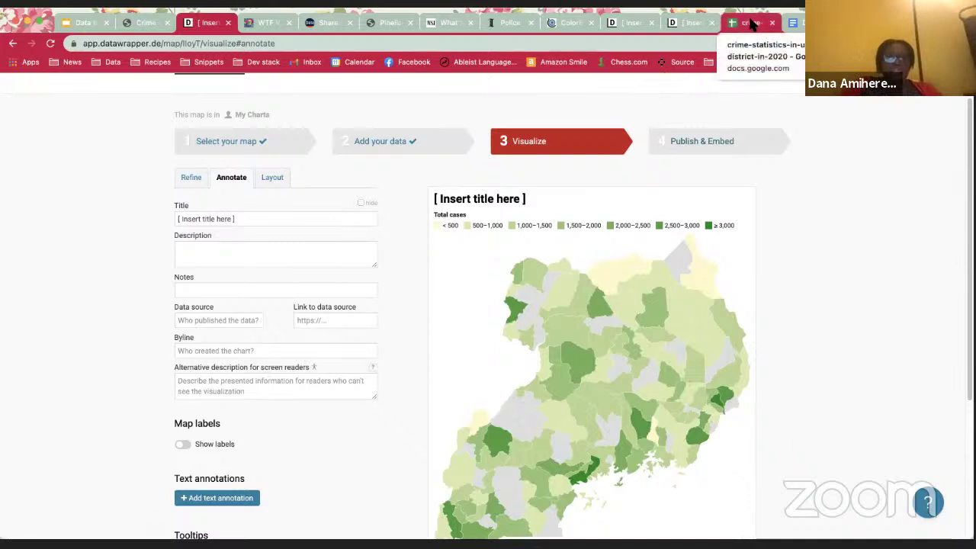
# - Switch to the crime statistics spreadsheet in Google Sheets and sort the new-data sheet by TOTAL CASES, Z → A
pyautogui.scroll(-2, 795, 240)
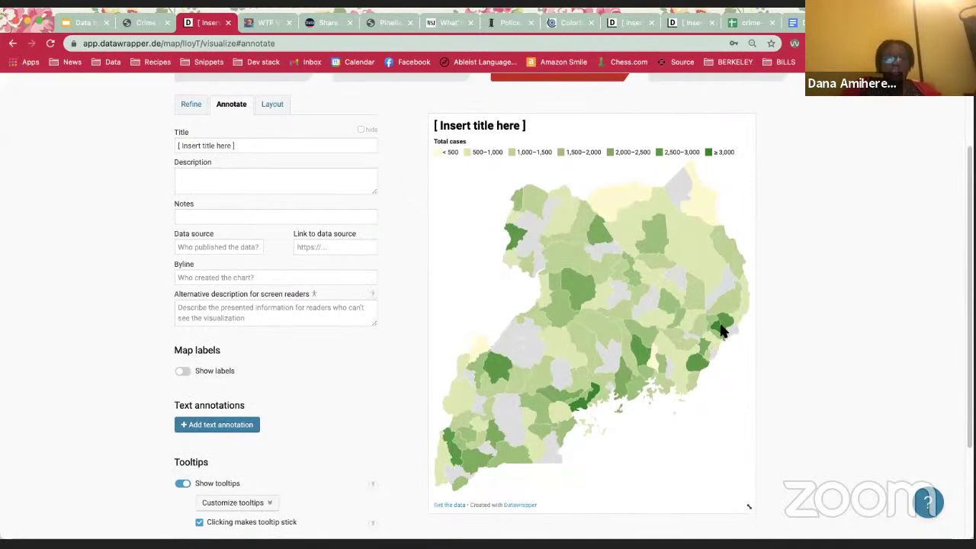
pyautogui.moveTo(715, 330)
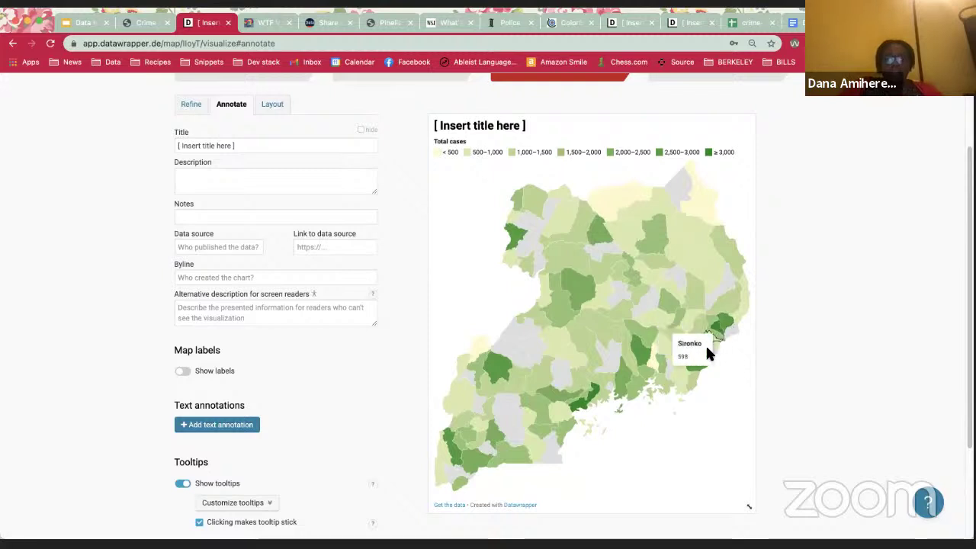
pyautogui.moveTo(696, 367)
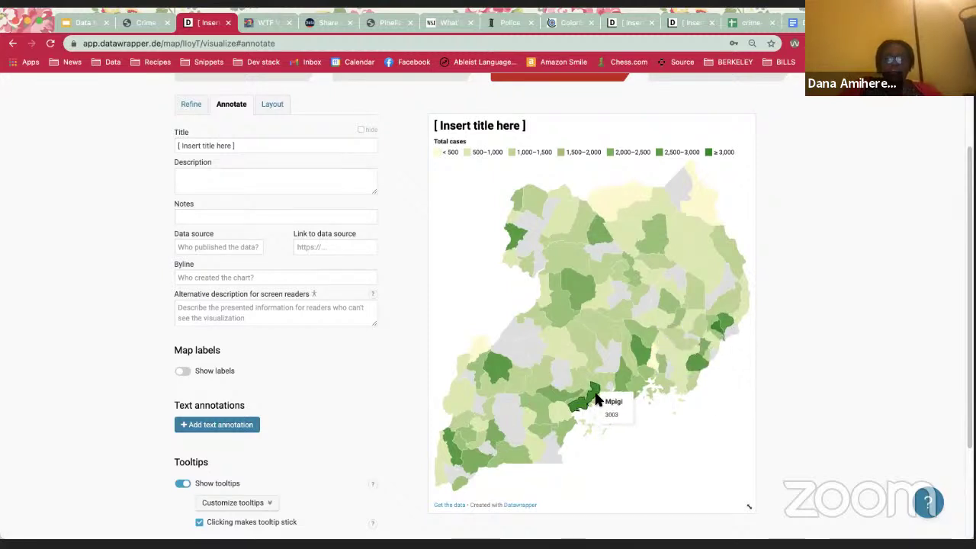
pyautogui.moveTo(579, 409)
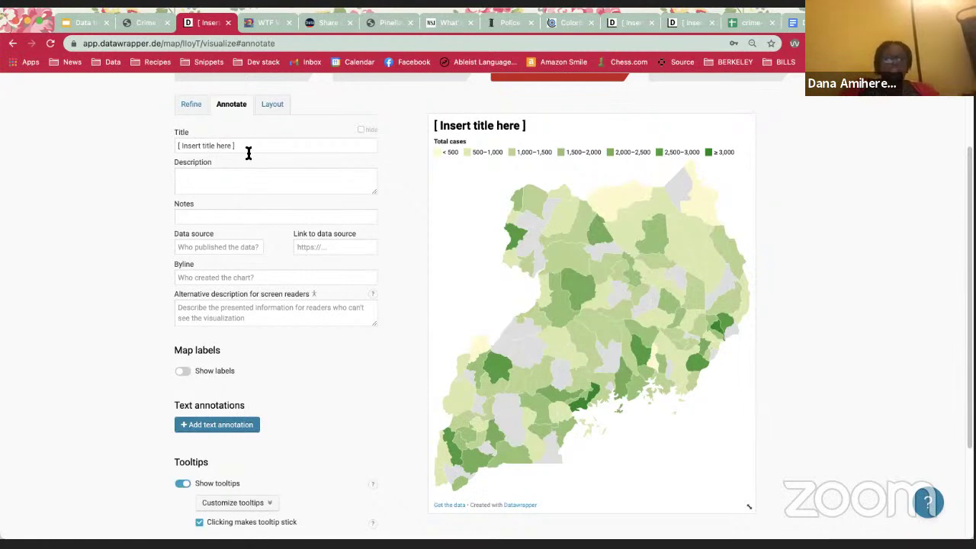
pyautogui.click(745, 23)
pyautogui.hotkey('ctrl', 'c')
pyautogui.click(221, 204)
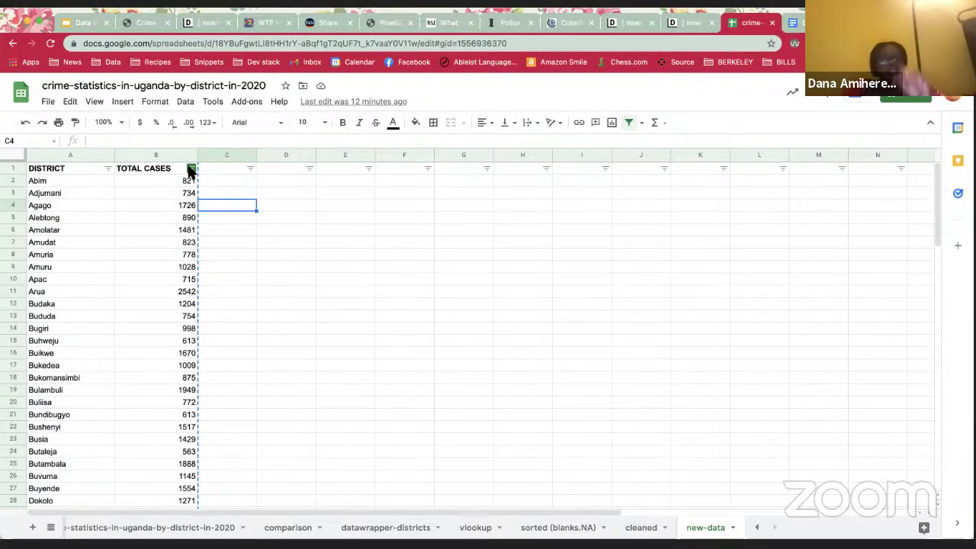
pyautogui.click(191, 169)
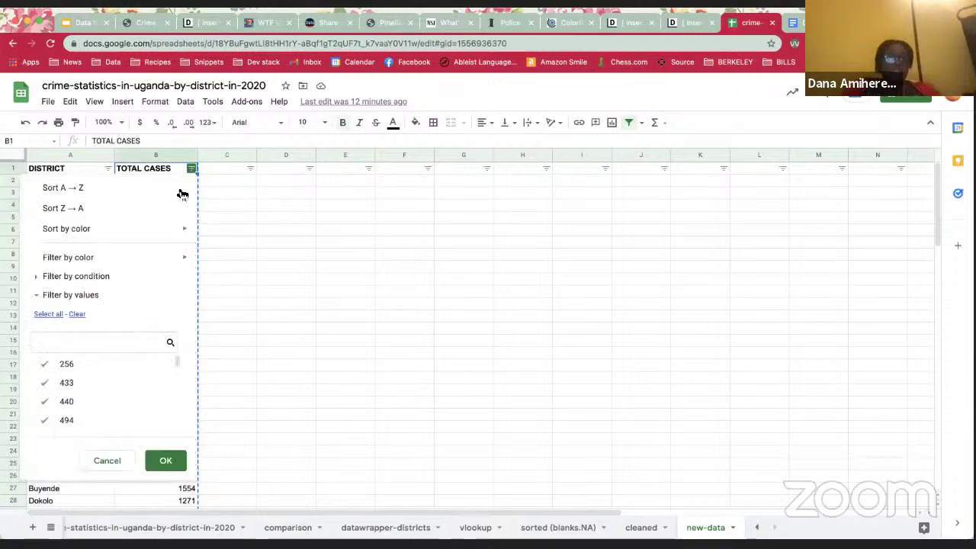
pyautogui.click(61, 209)
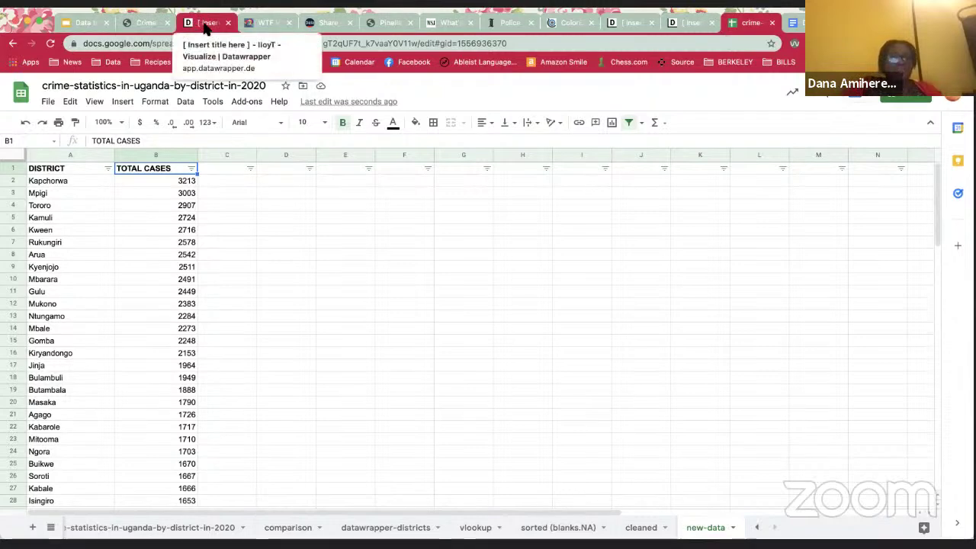
# - Return to the Datawrapper map and replace the placeholder title with "Kapchorwa district led country in crimes reported in 2020"
pyautogui.hotkey('ctrl', '3')
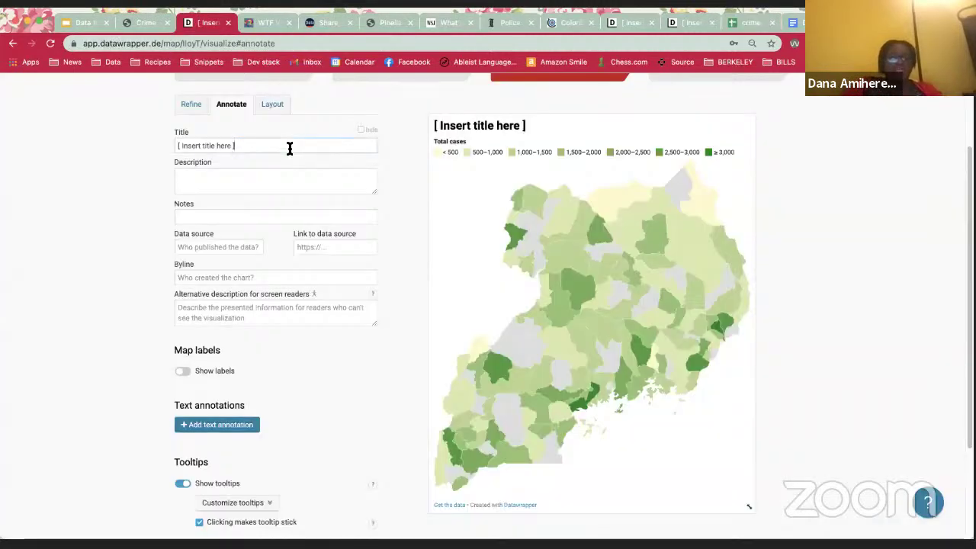
pyautogui.tripleClick(182, 145)
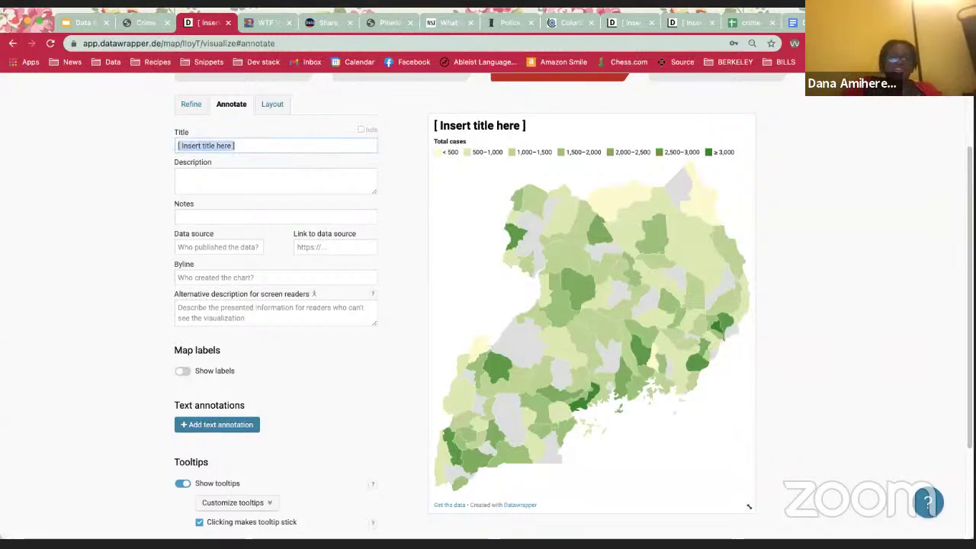
pyautogui.press('BackSpace')
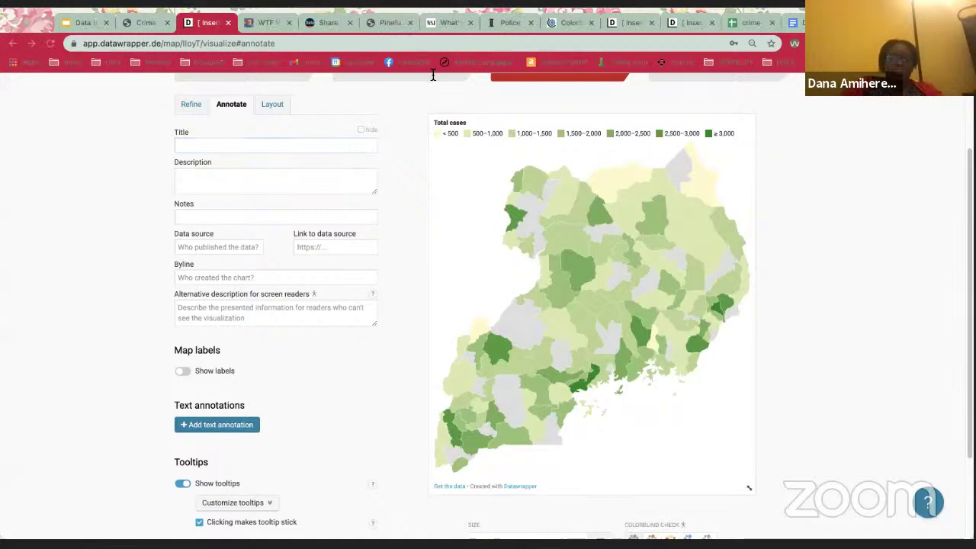
pyautogui.click(87, 212)
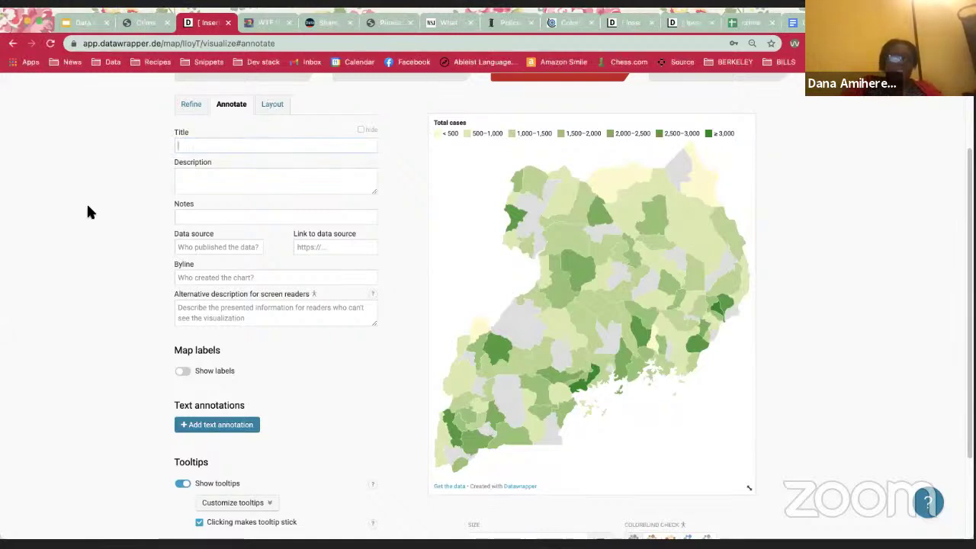
pyautogui.hotkey('ctrl', 'v')
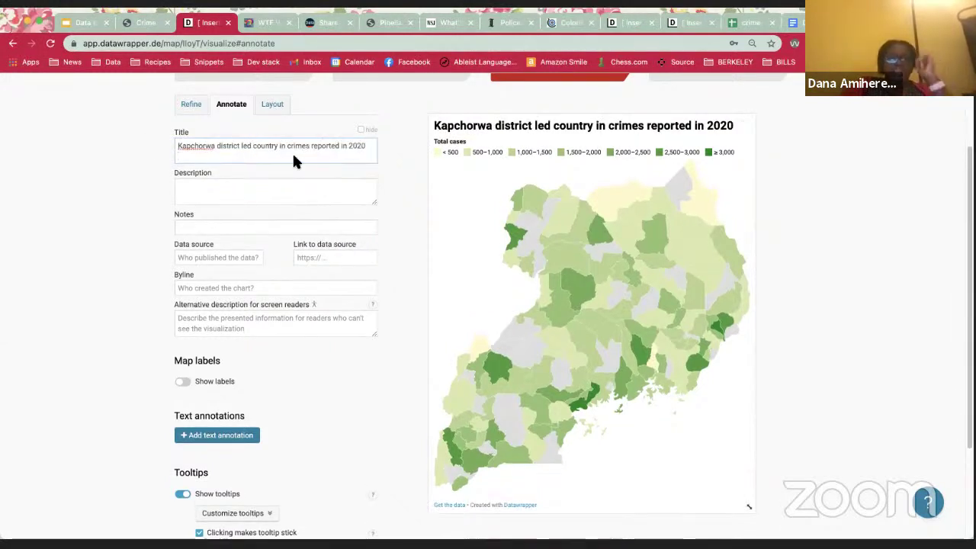
pyautogui.press('BackSpace')
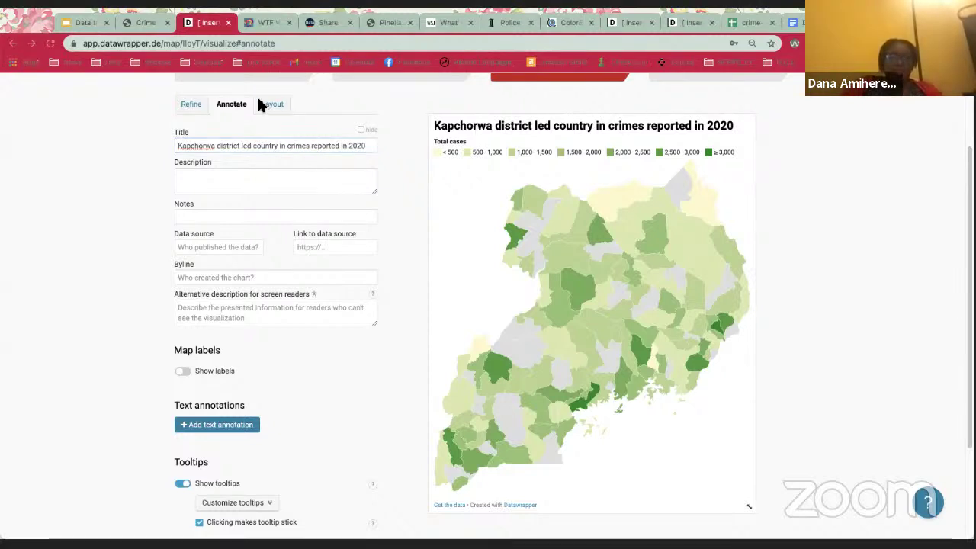
# - Add the description "There were nearly 1,000 crimes, including homicide, theft, robbery and assault, reported in Kapchorwa district last year according to a report released by Uganda Police."
pyautogui.click(294, 177)
pyautogui.hotkey('ctrl', 'v')
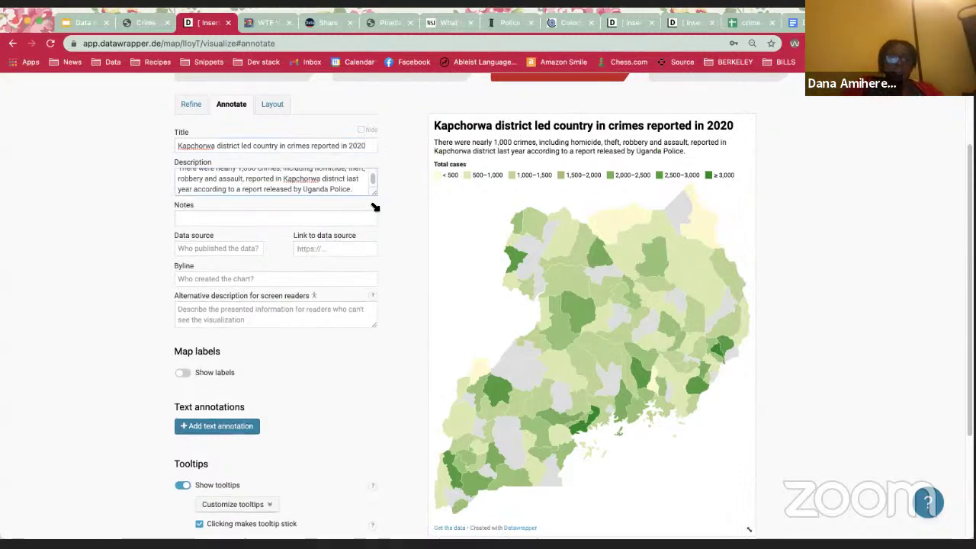
pyautogui.moveTo(374, 191); pyautogui.dragTo(376, 210)
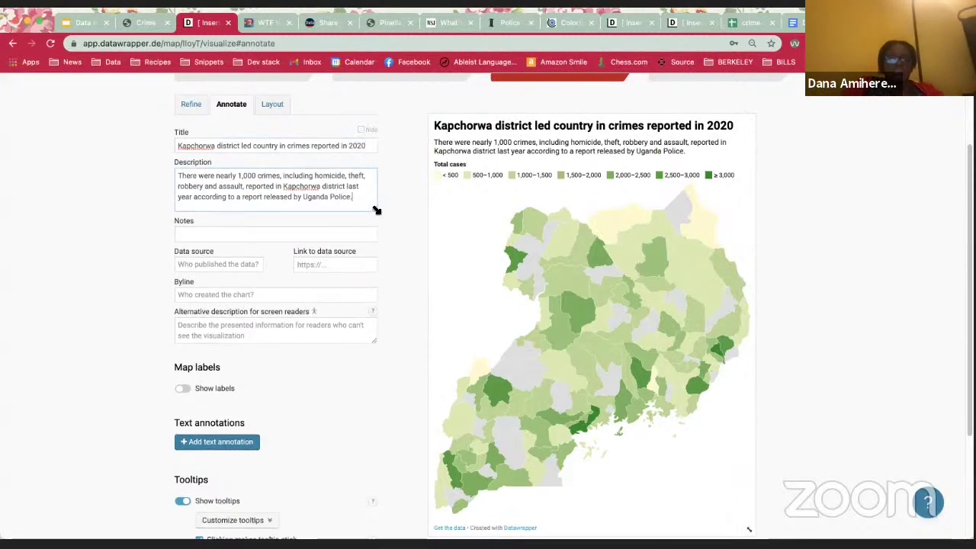
# - Change the number of crimes stated in the description to 3,220
pyautogui.doubleClick(247, 176)
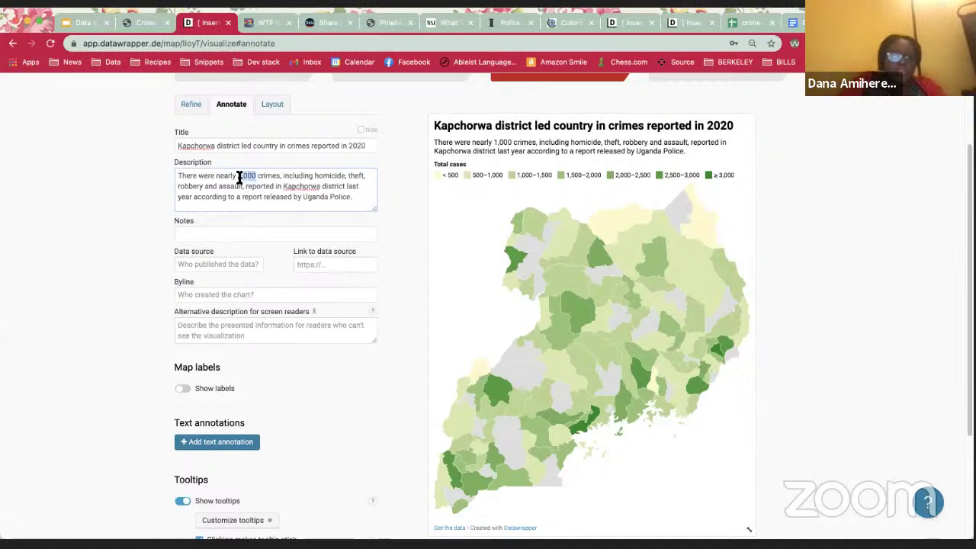
pyautogui.write('3')
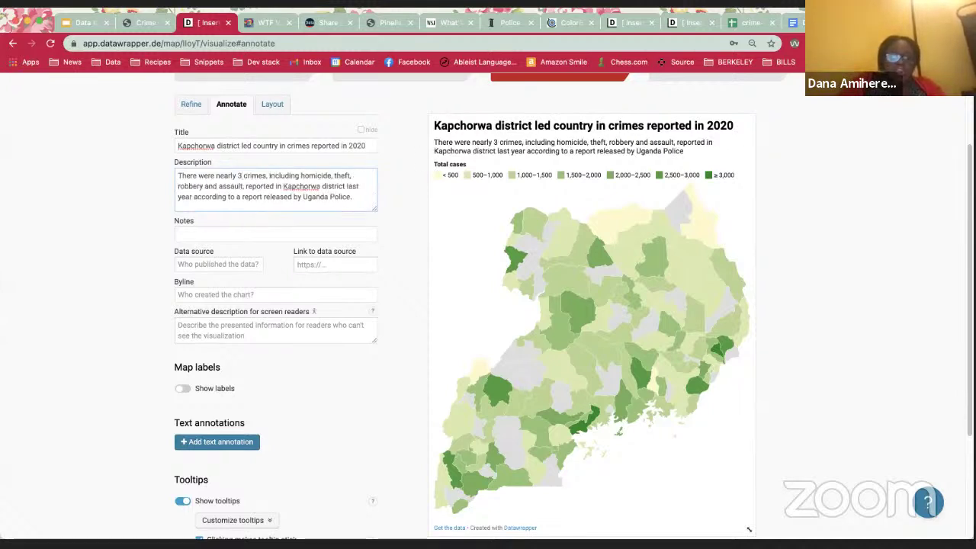
pyautogui.write(',22')
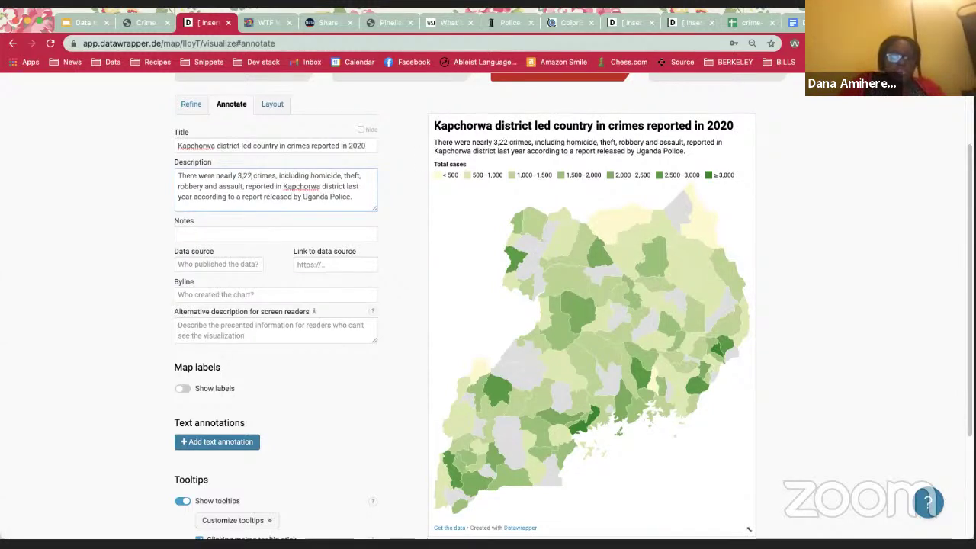
pyautogui.press('BackSpace')
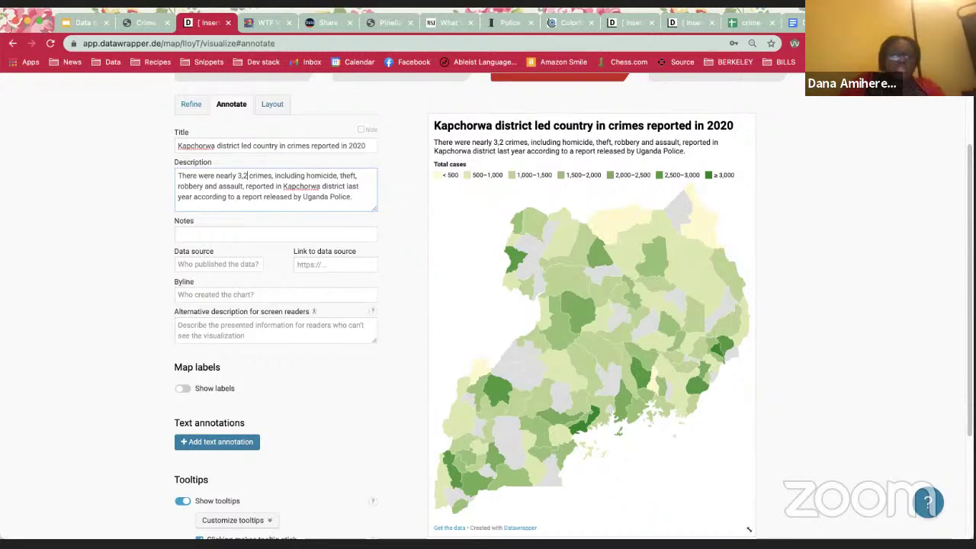
pyautogui.write('2')
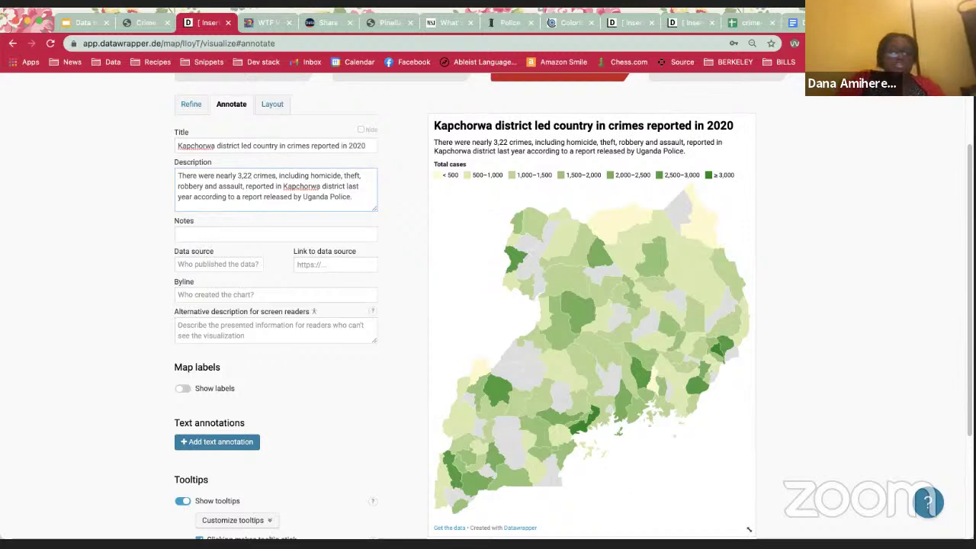
pyautogui.write('0')
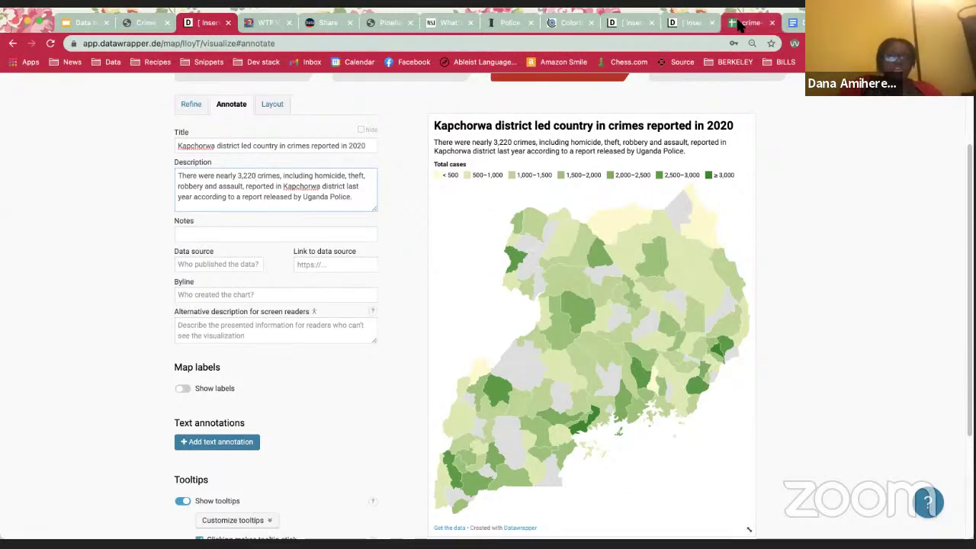
# - Examine the crime categories in the spreadsheet's crime-statistics-in-uganda-by-district-in-2020 sheet and return to the Datawrapper map
pyautogui.hotkey('ctrl', 'Tab')
pyautogui.click(160, 526)
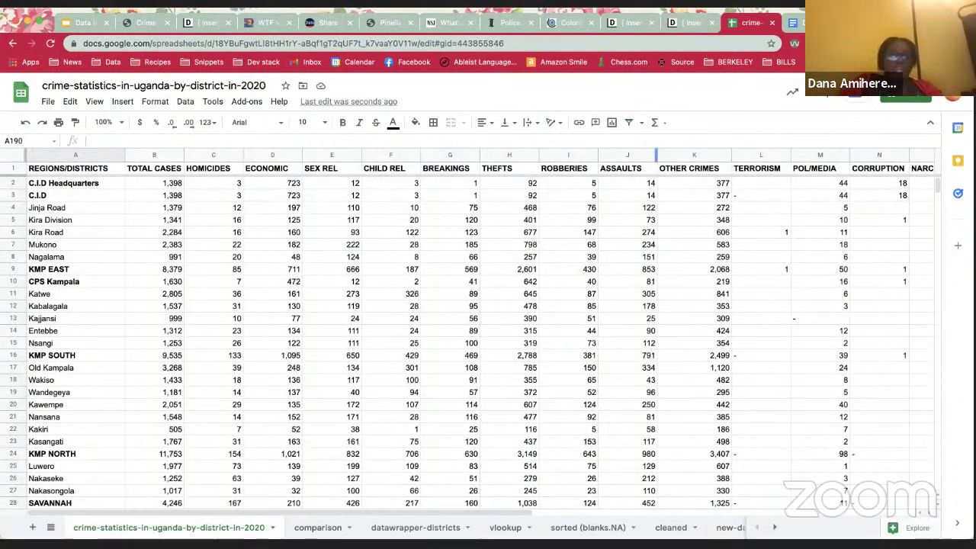
pyautogui.hotkey('ctrl', '3')
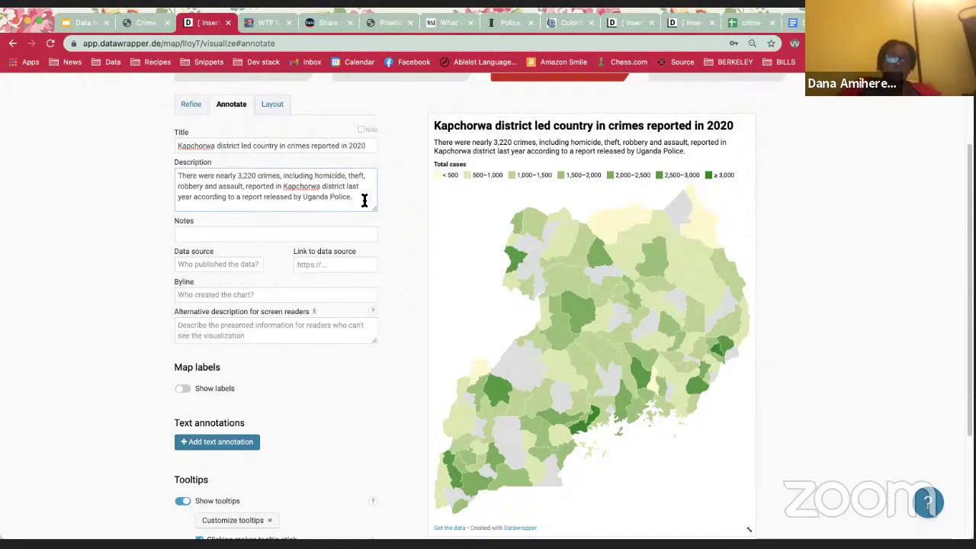
# - Enter Uganda Police as the map's data source
pyautogui.click(235, 266)
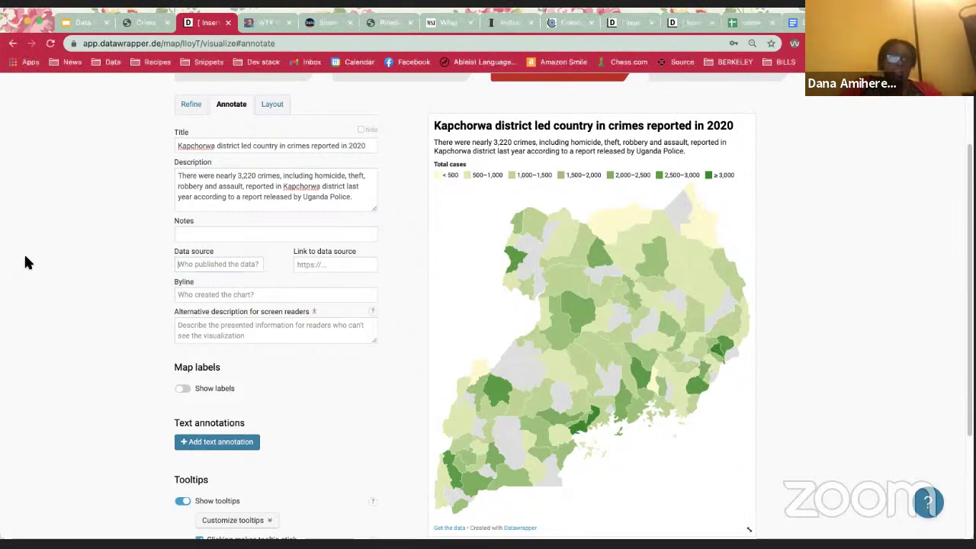
pyautogui.hotkey('ctrl', 'v')
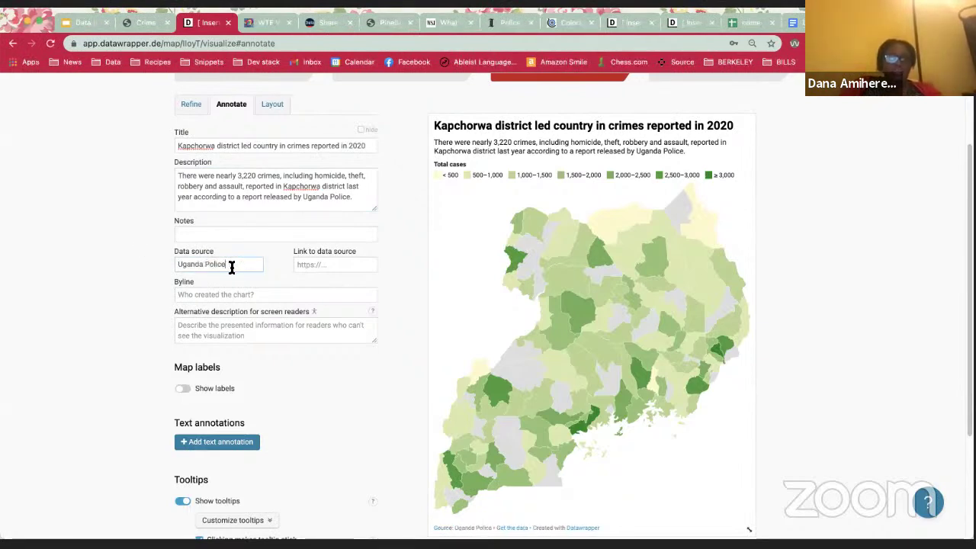
pyautogui.click(348, 265)
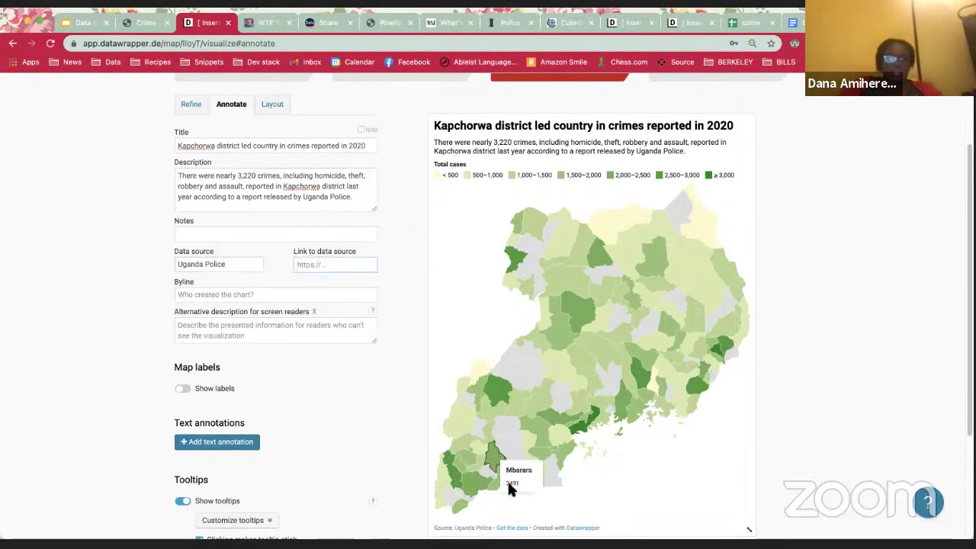
pyautogui.click(135, 26)
pyautogui.scroll(-3, 398, 322)
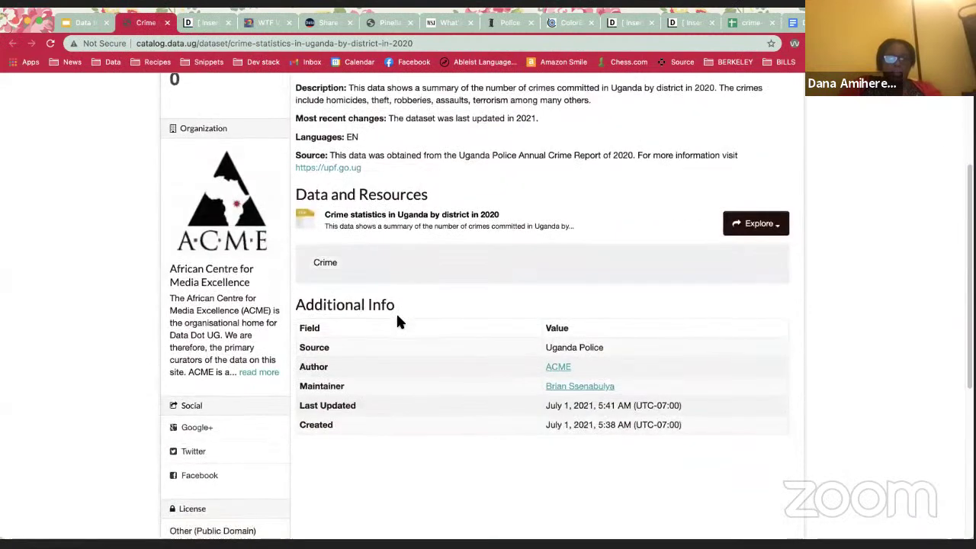
pyautogui.scroll(1, 442, 276)
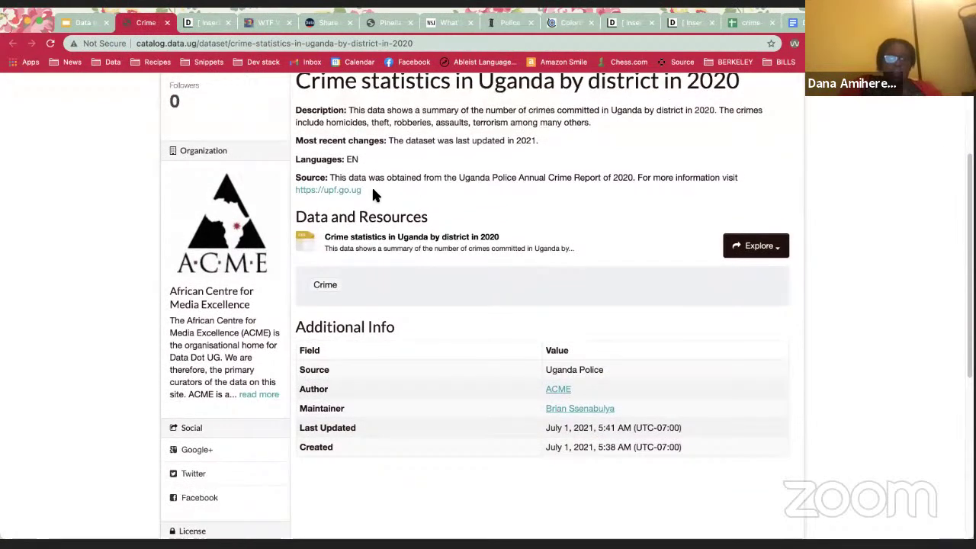
pyautogui.moveTo(371, 189); pyautogui.dragTo(290, 189)
pyautogui.hotkey('ctrl', 'c')
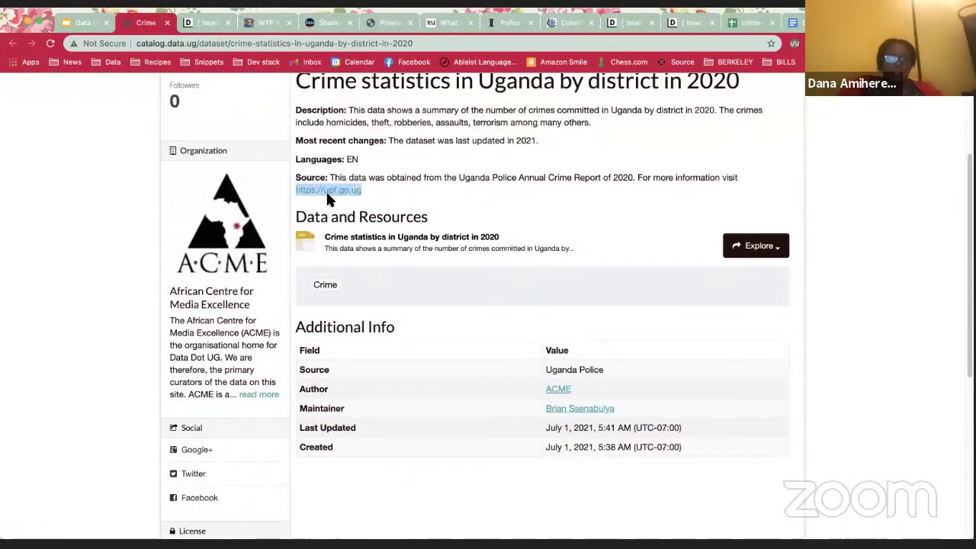
pyautogui.click(377, 183)
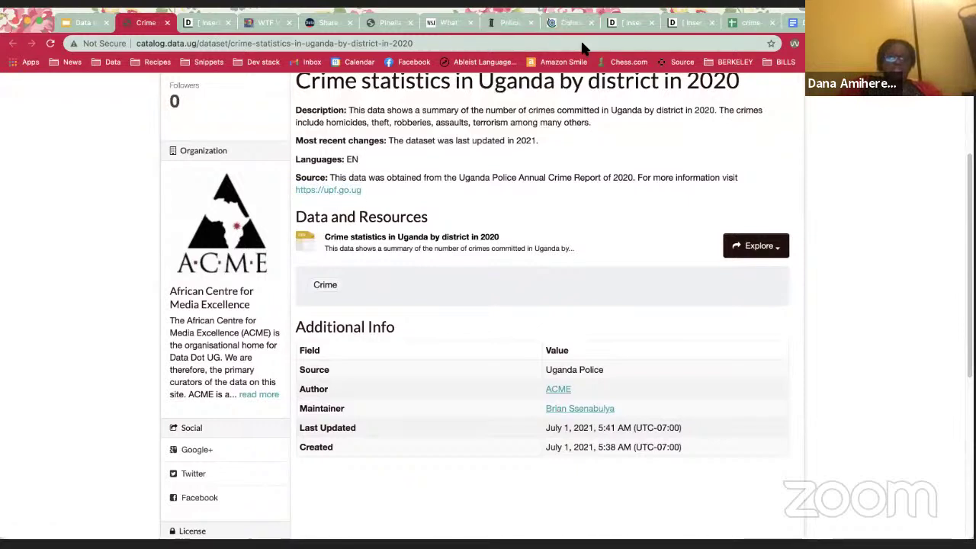
pyautogui.click(206, 23)
pyautogui.click(332, 265)
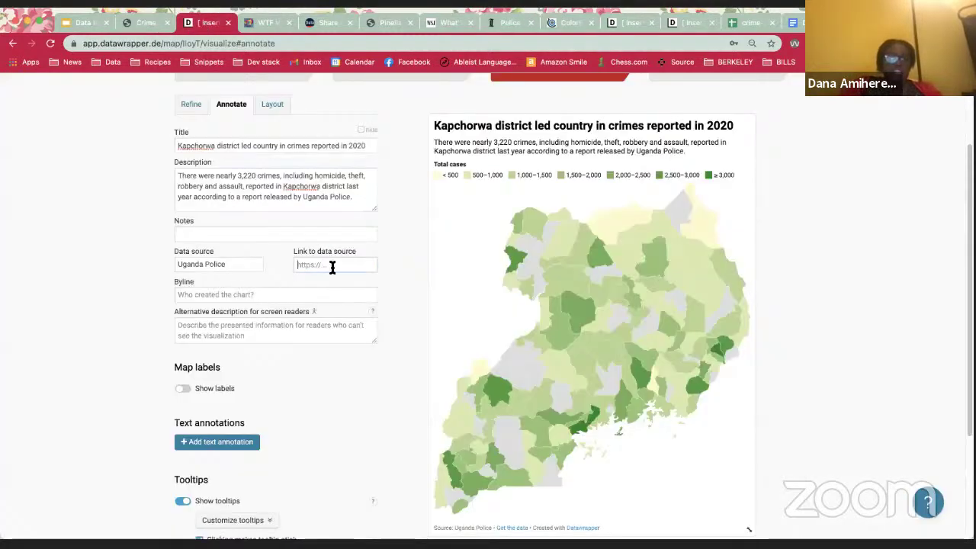
pyautogui.hotkey('ctrl', 'v')
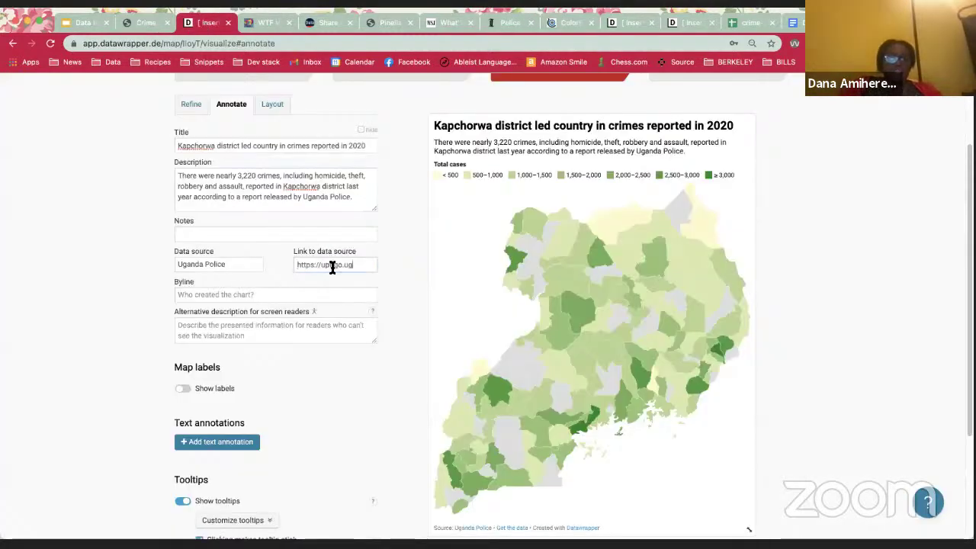
pyautogui.click(243, 295)
pyautogui.click(238, 340)
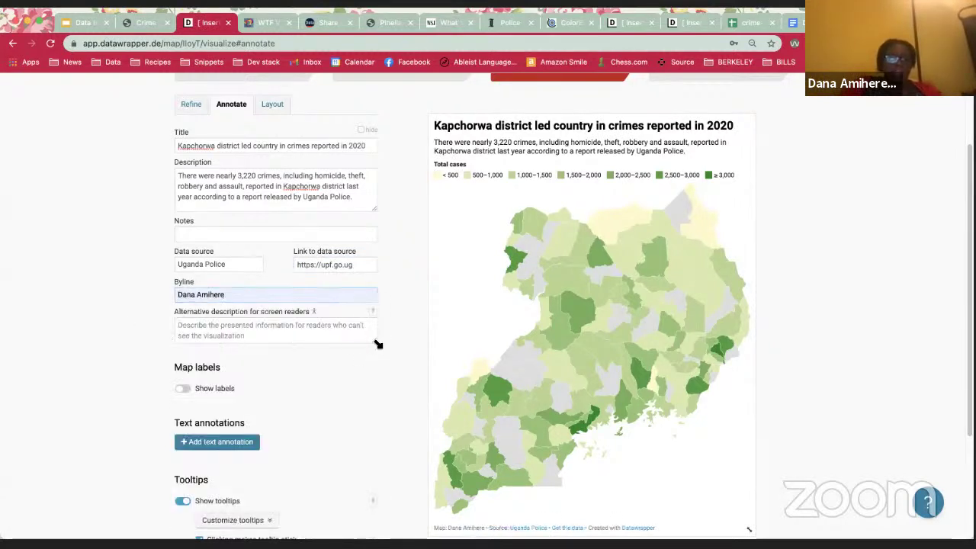
# - Enter the alternative description "Choropleth map showing total crimes by district in Uganda for 2020. Kapchorwa district is in the eastern part of the country near the coast."
pyautogui.moveTo(378, 344); pyautogui.dragTo(379, 392)
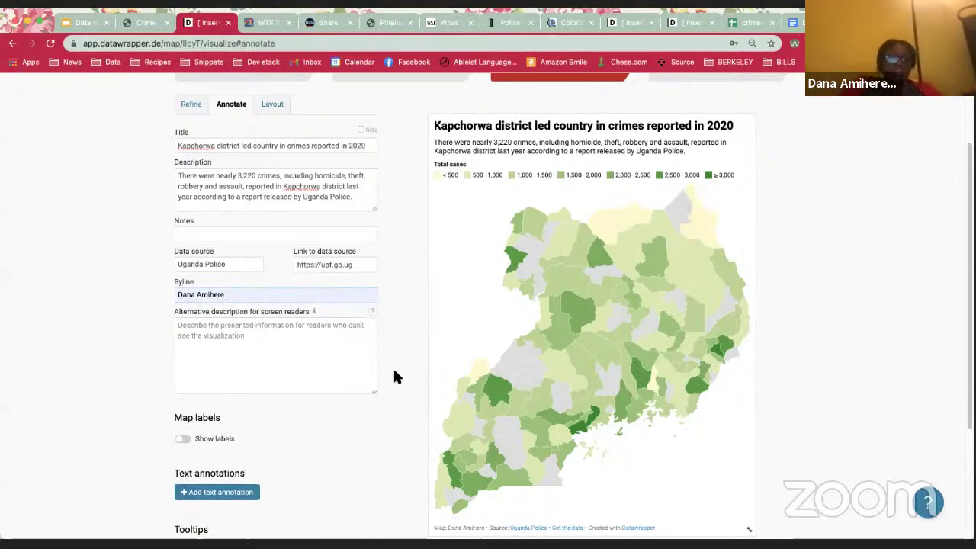
pyautogui.scroll(-3, 394, 376)
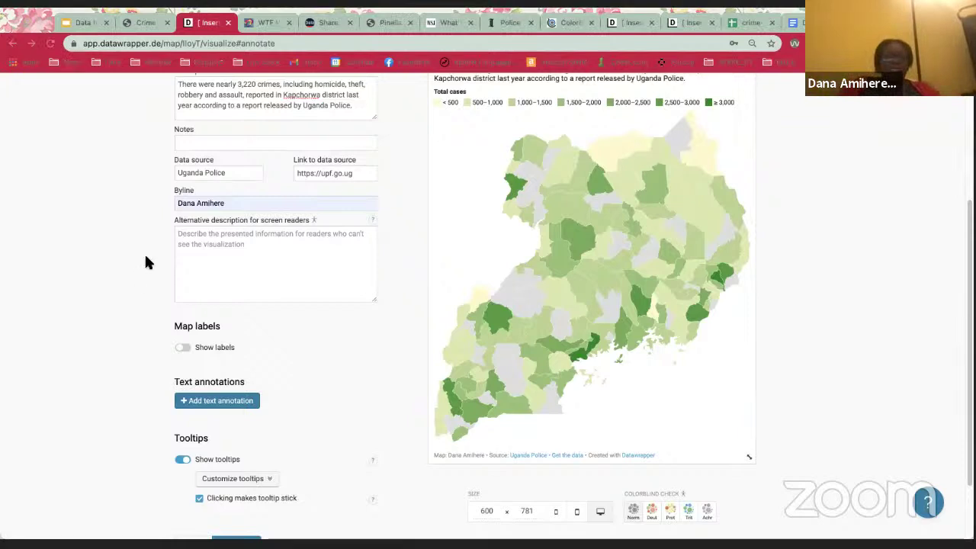
pyautogui.click(23, 243)
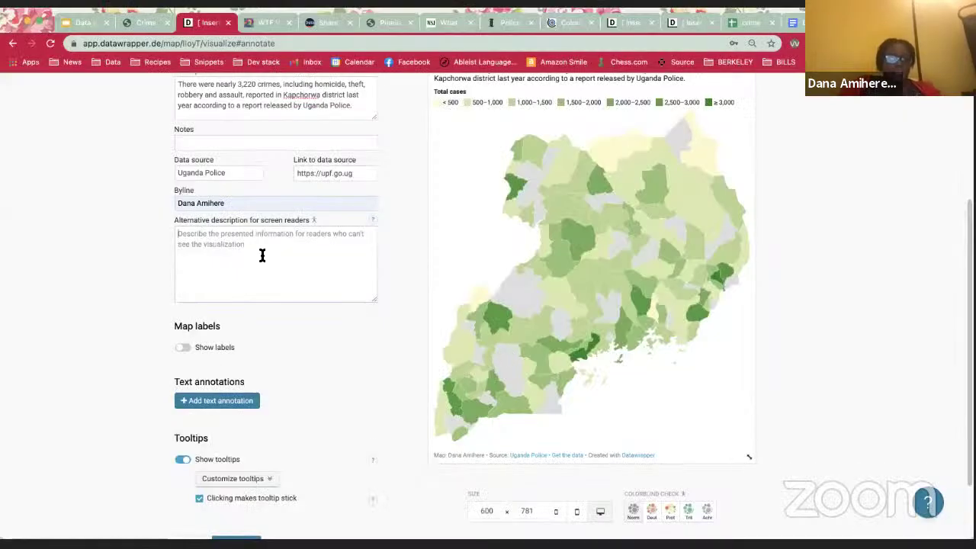
pyautogui.click(262, 255)
pyautogui.write('Choropleth map showing total crimes by district in Uganda for 2020. Kapchorwa district is in the eastern part of the country near the coast.')
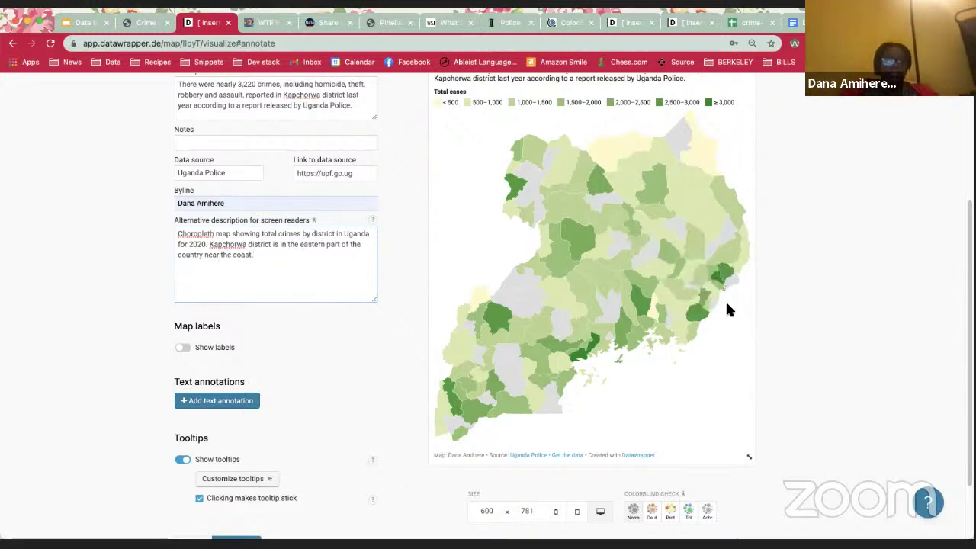
pyautogui.click(457, 345)
# - Try out a text annotation reading "Add a note here" beside Kapchorwa district on the map and delete it
pyautogui.scroll(-1, 108, 421)
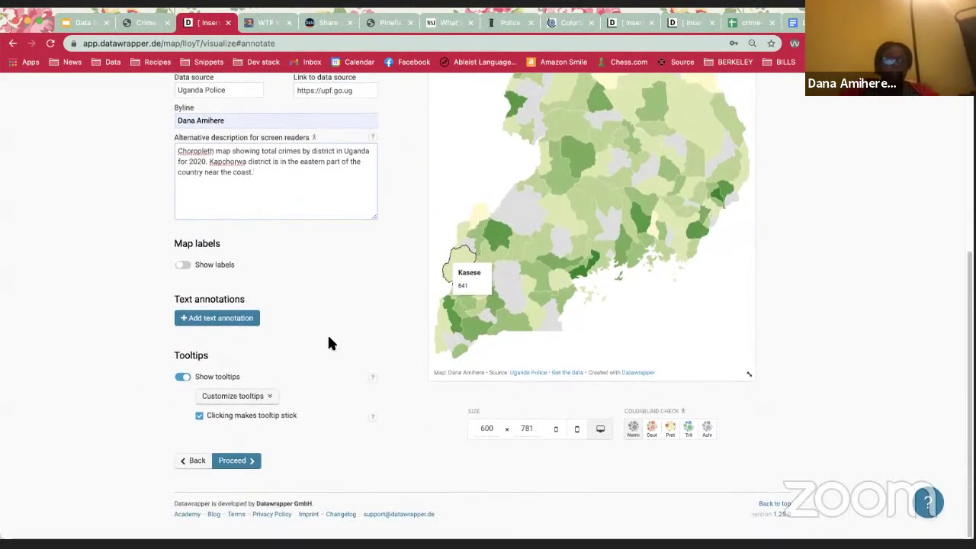
pyautogui.click(236, 320)
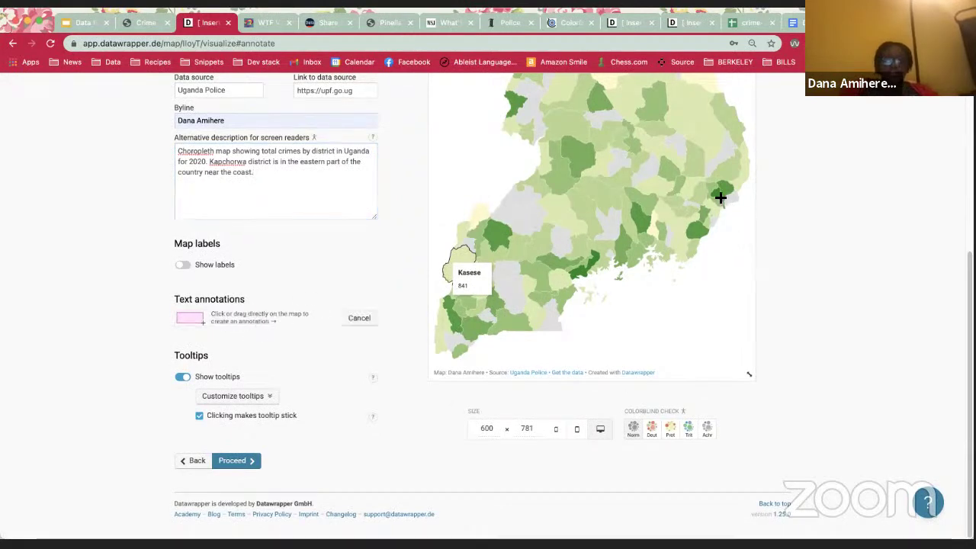
pyautogui.moveTo(721, 197)
pyautogui.mouseDown()
pyautogui.moveTo(647, 224)
pyautogui.moveTo(609, 251)
pyautogui.mouseUp()
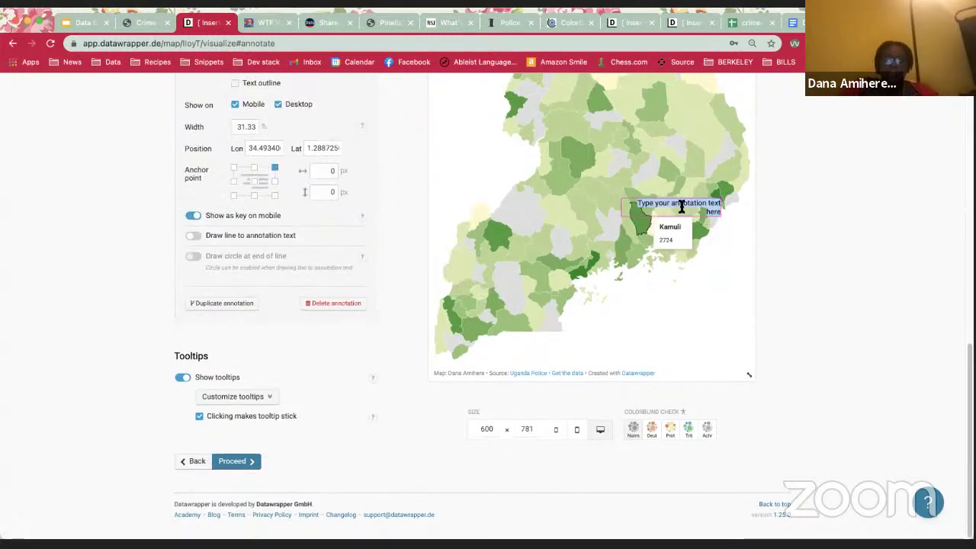
pyautogui.write('Addd')
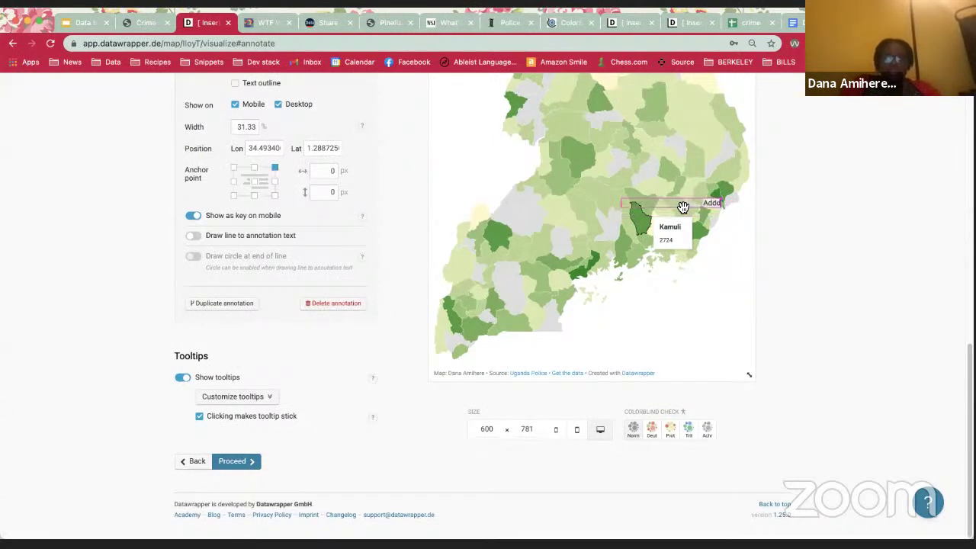
pyautogui.press('BackSpace')
pyautogui.write('a')
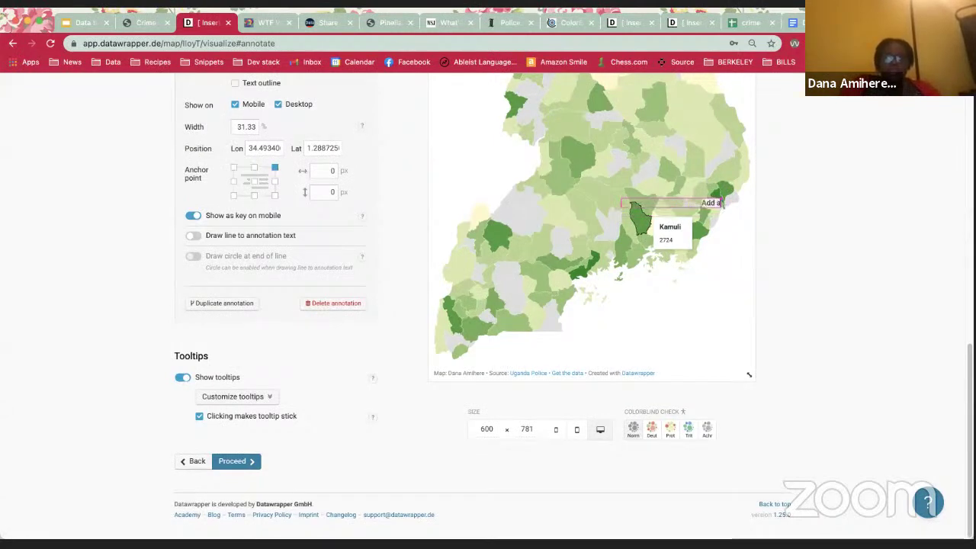
pyautogui.write(' note here')
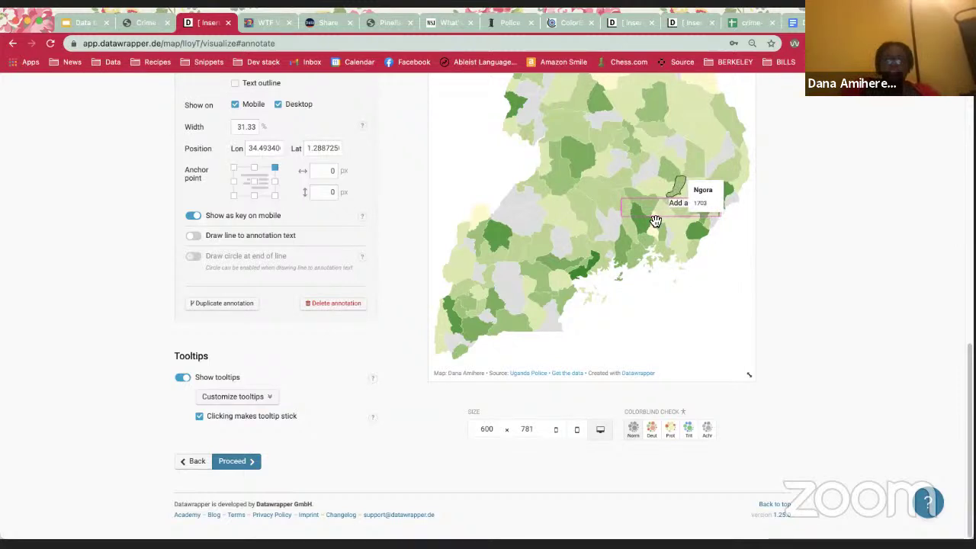
pyautogui.click(320, 303)
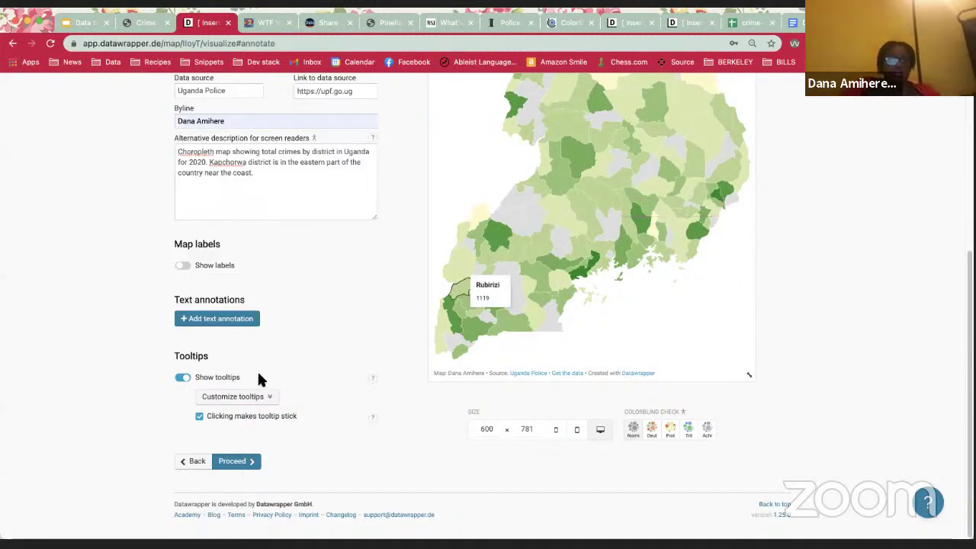
# - Continue to the map's layout settings and review the output locale, theme, footer and share button options
pyautogui.click(244, 463)
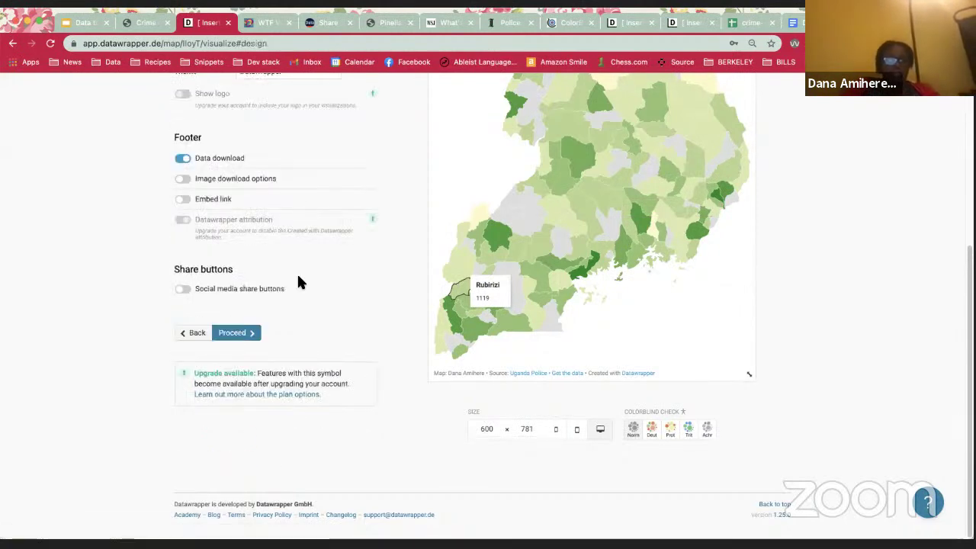
pyautogui.scroll(5, 297, 282)
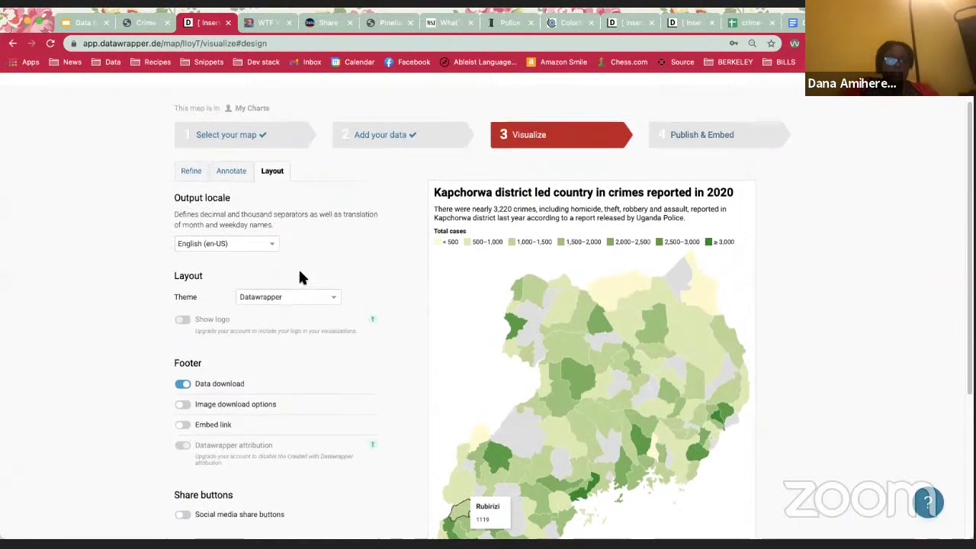
pyautogui.scroll(-2, 300, 278)
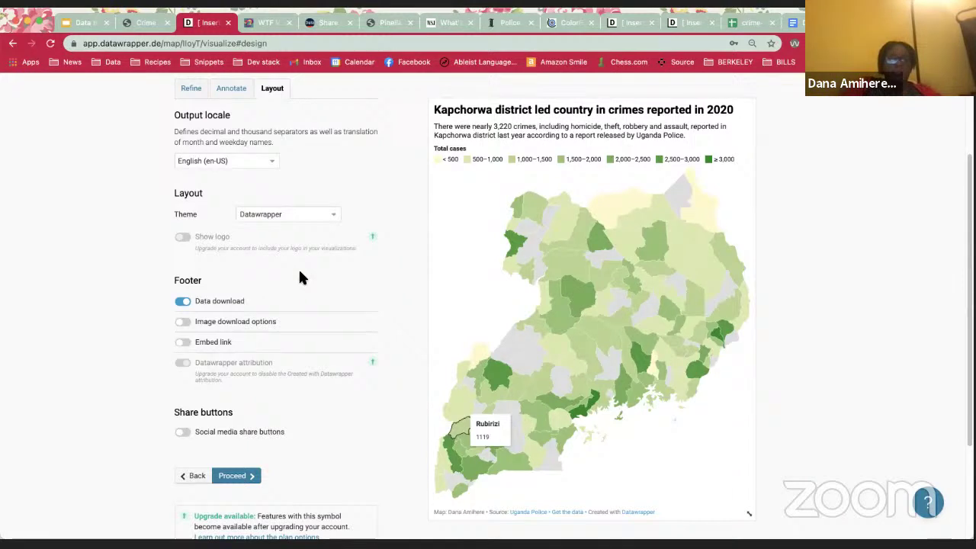
pyautogui.scroll(1, 298, 278)
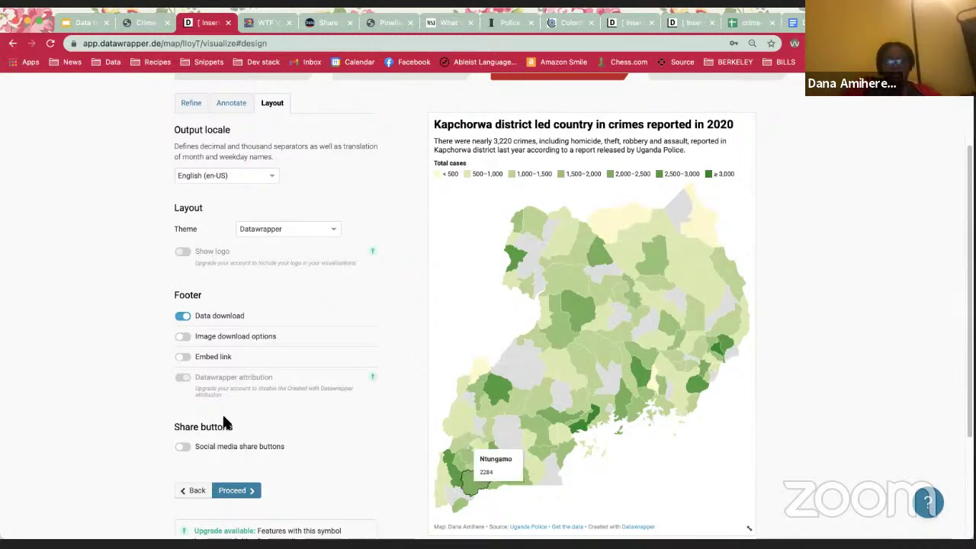
pyautogui.scroll(-2, 76, 280)
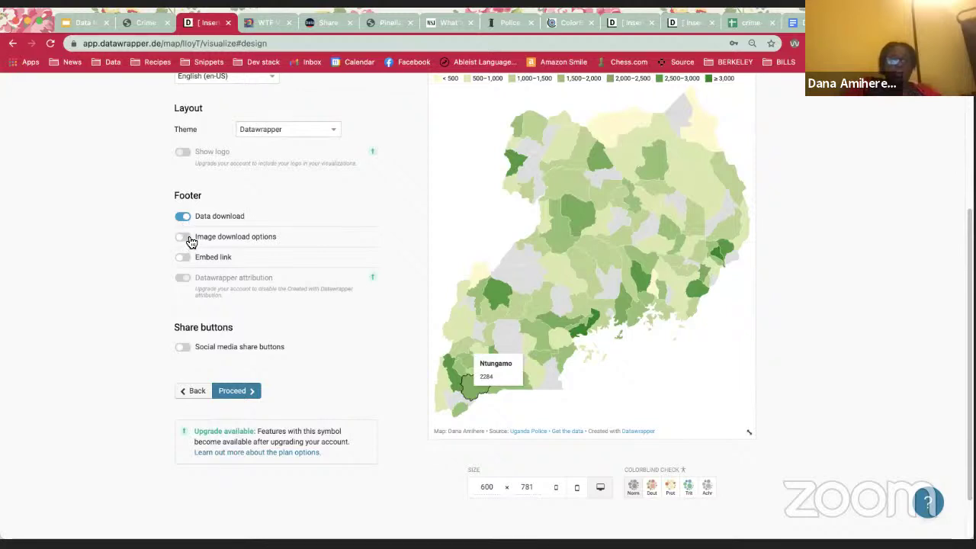
# - Try out the image download and embed link options in the map's footer and switch both off again
pyautogui.click(190, 240)
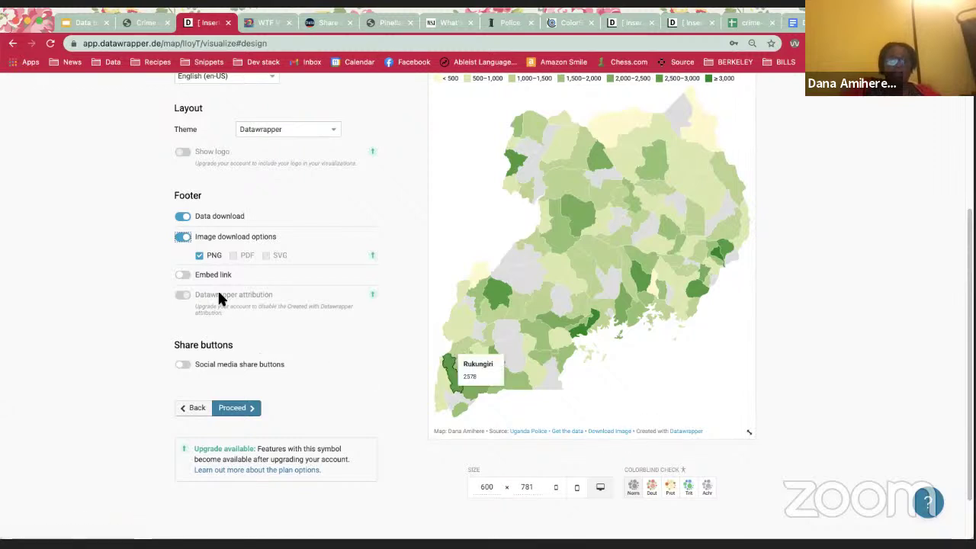
pyautogui.click(185, 276)
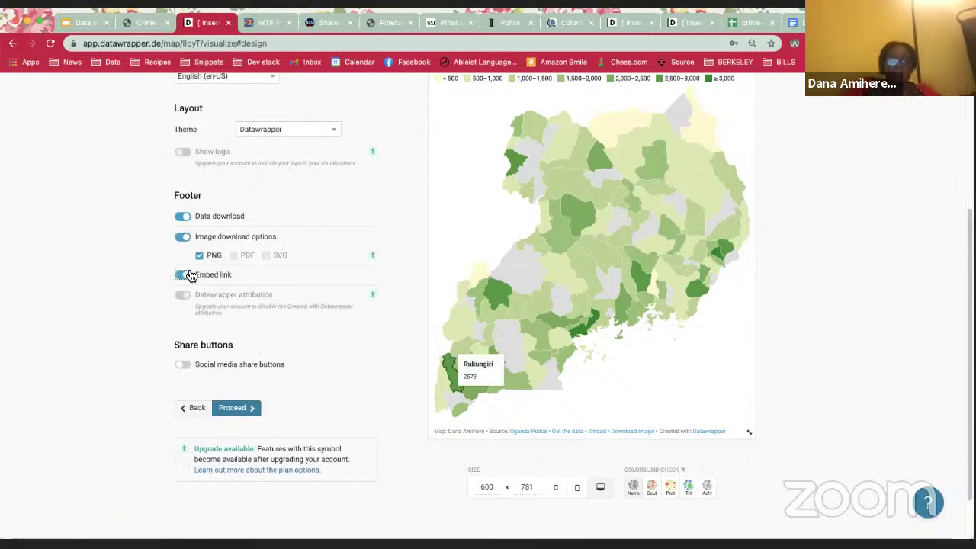
pyautogui.click(182, 278)
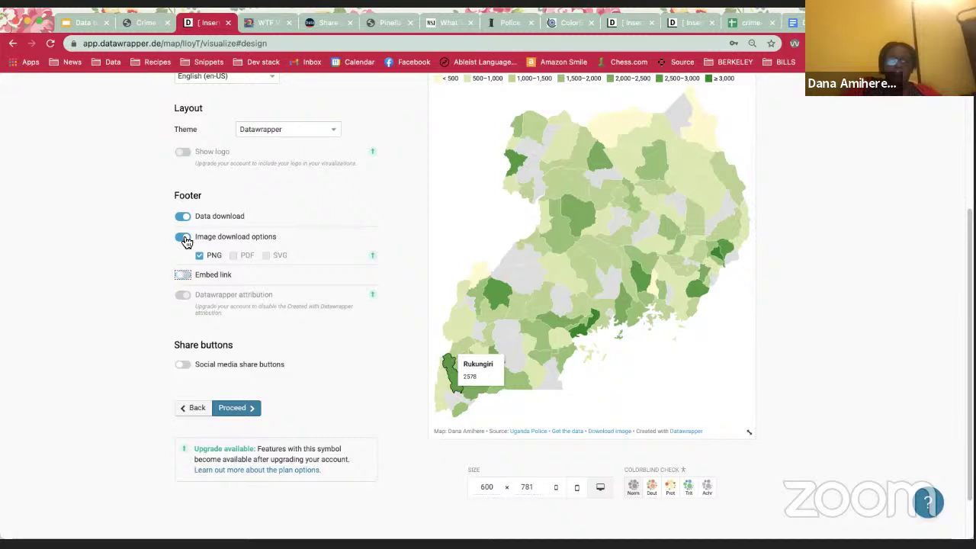
pyautogui.click(182, 237)
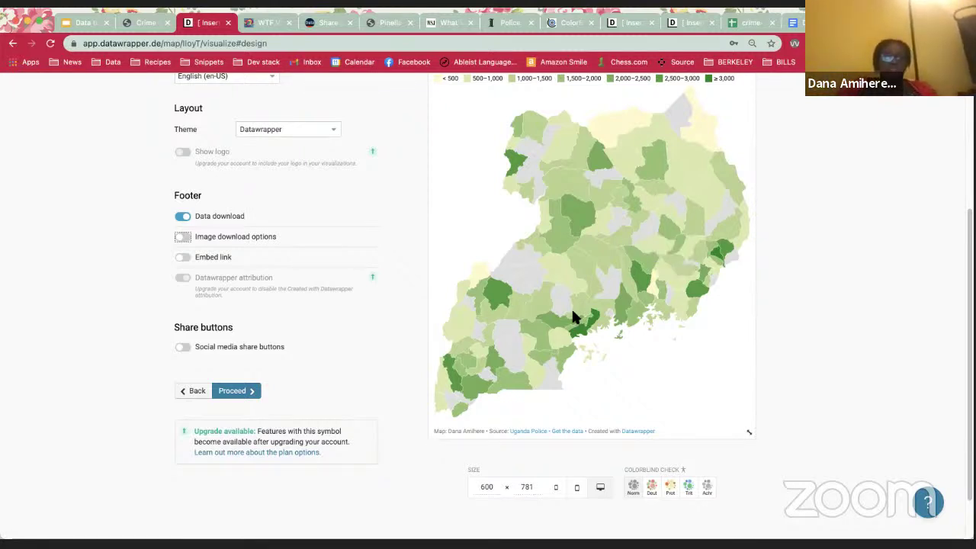
# - Proceed to the publishing stage and open the settings for exporting the map as a PNG
pyautogui.click(248, 394)
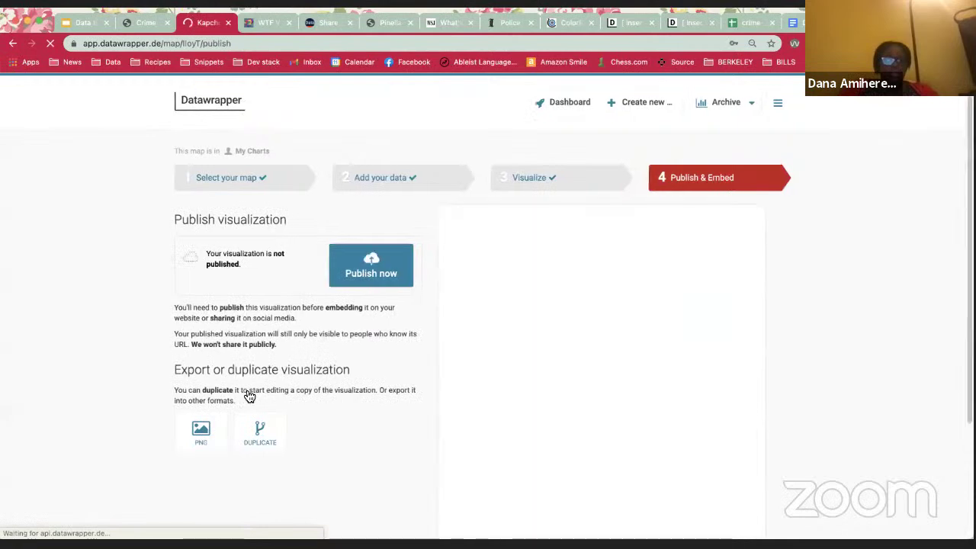
pyautogui.scroll(-2, 61, 385)
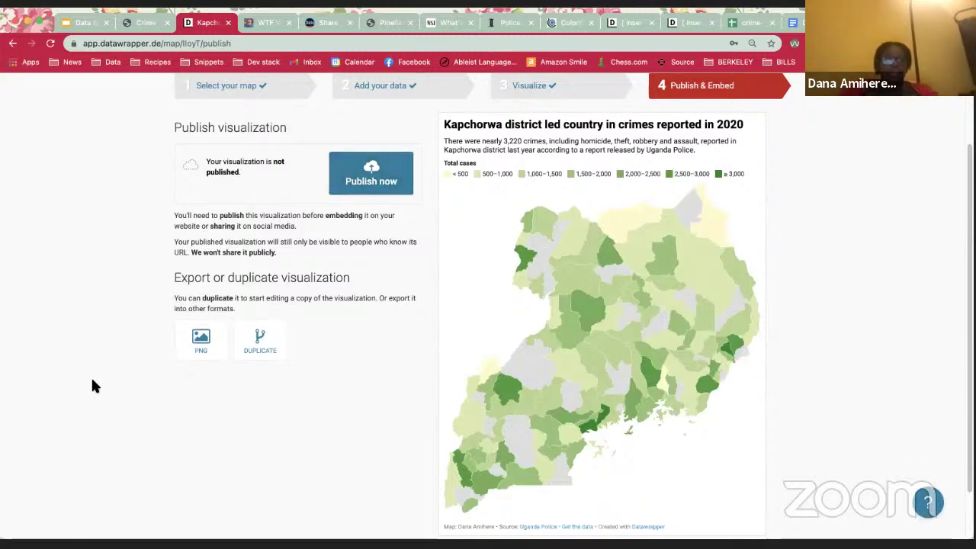
pyautogui.scroll(-2, 92, 383)
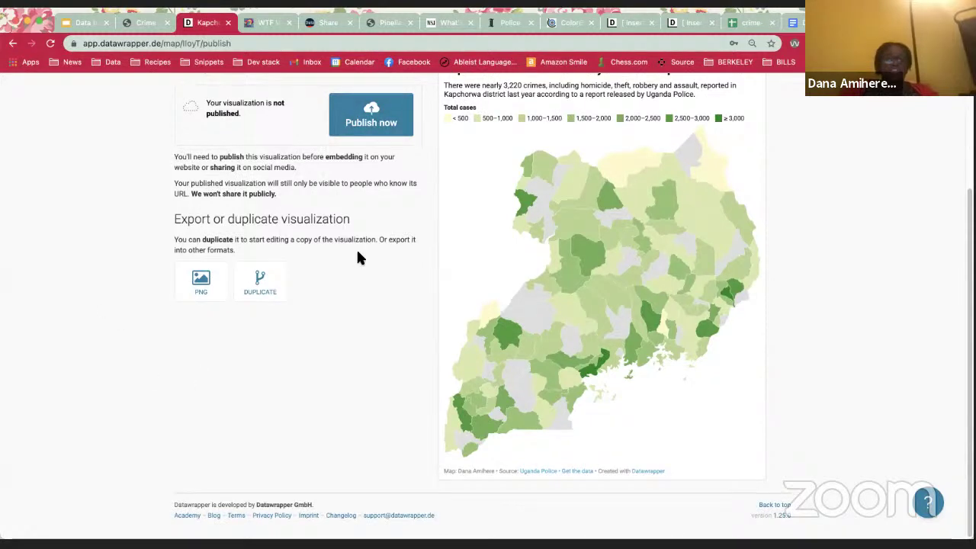
pyautogui.click(201, 283)
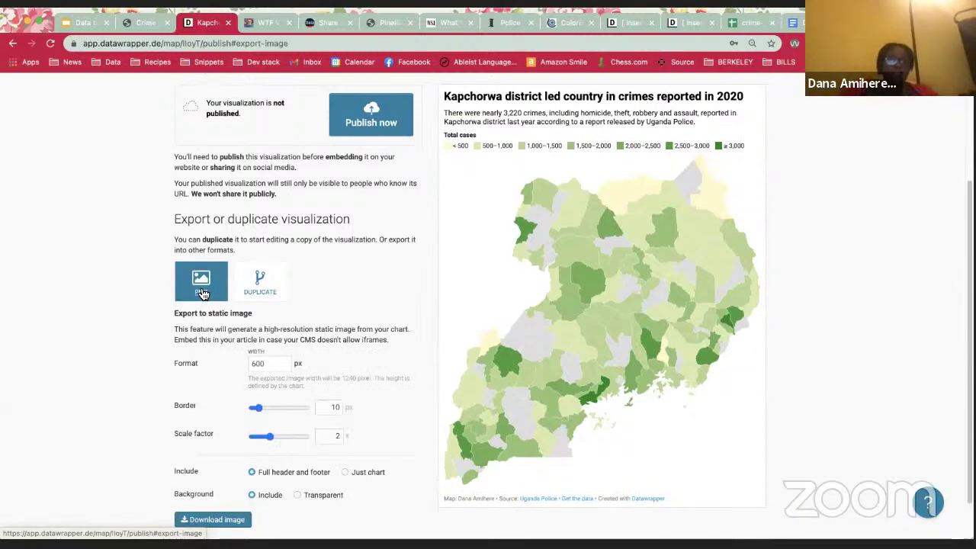
# - Set the exported PNG's border to 16 px and include just the chart without header and footer
pyautogui.scroll(-1, 74, 384)
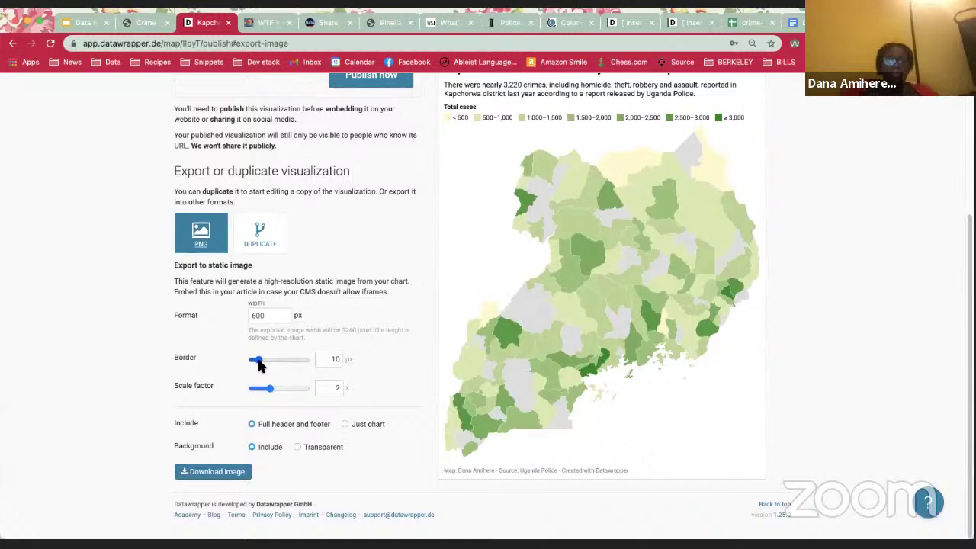
pyautogui.moveTo(257, 365)
pyautogui.mouseDown()
pyautogui.moveTo(281, 364)
pyautogui.moveTo(257, 368)
pyautogui.mouseUp()
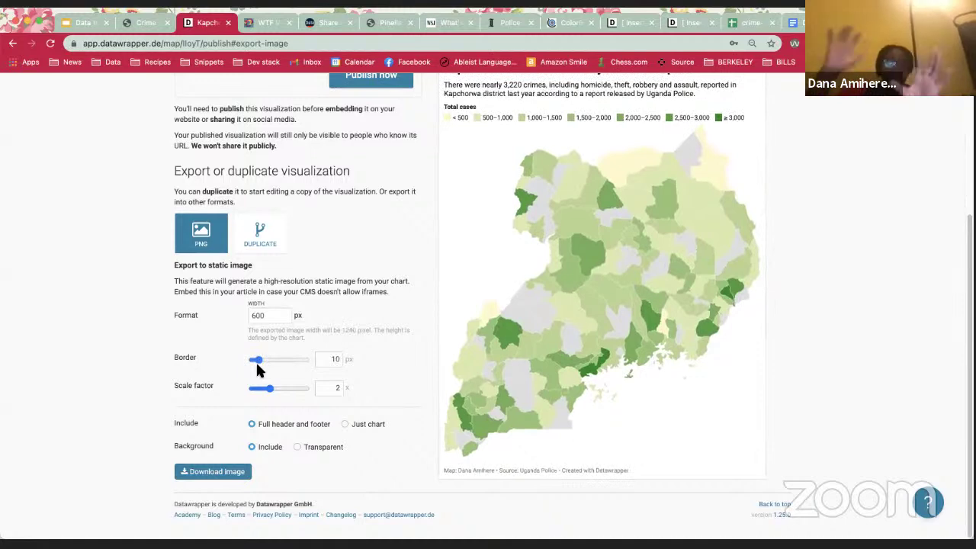
pyautogui.moveTo(257, 363); pyautogui.dragTo(260, 363)
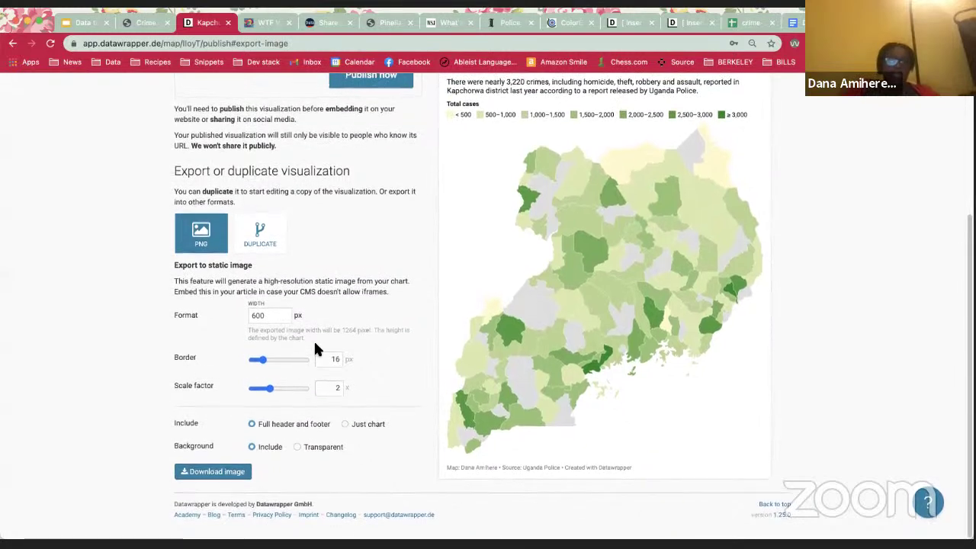
pyautogui.scroll(2, 394, 424)
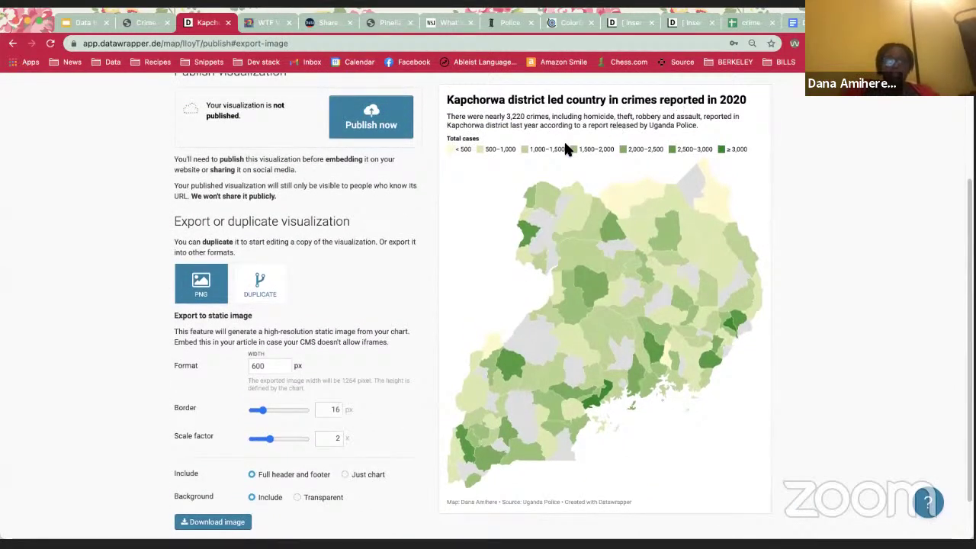
pyautogui.scroll(-2, 690, 164)
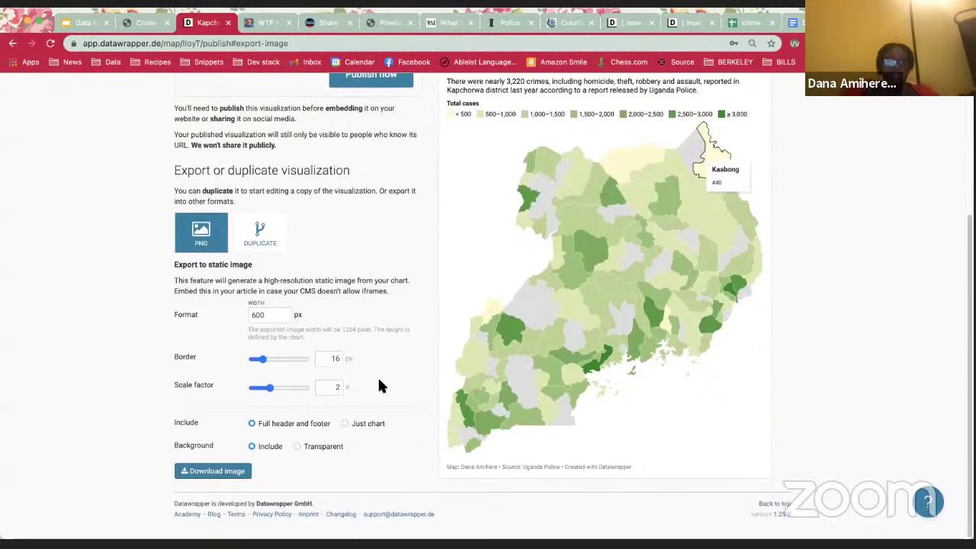
pyautogui.click(345, 423)
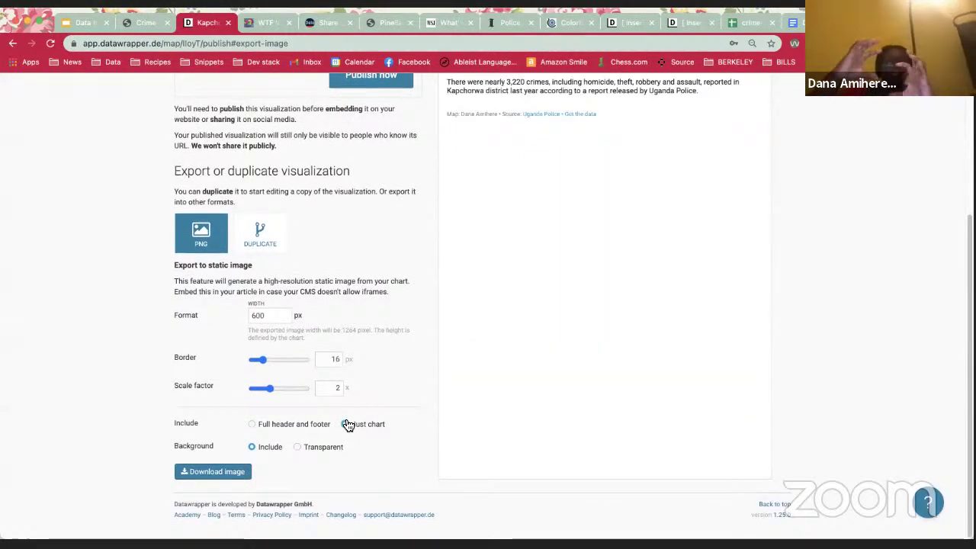
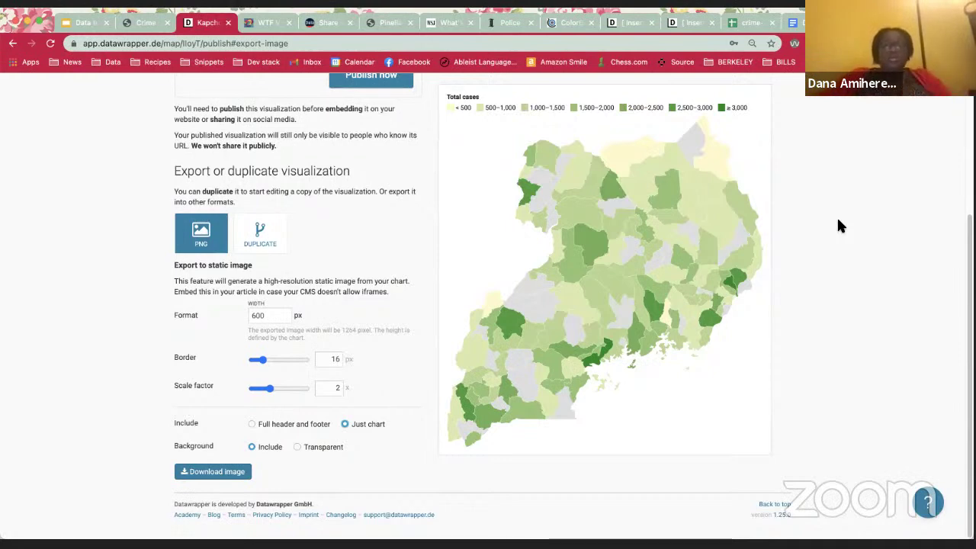
# - Create a new map of the choropleth type
pyautogui.scroll(3, 837, 221)
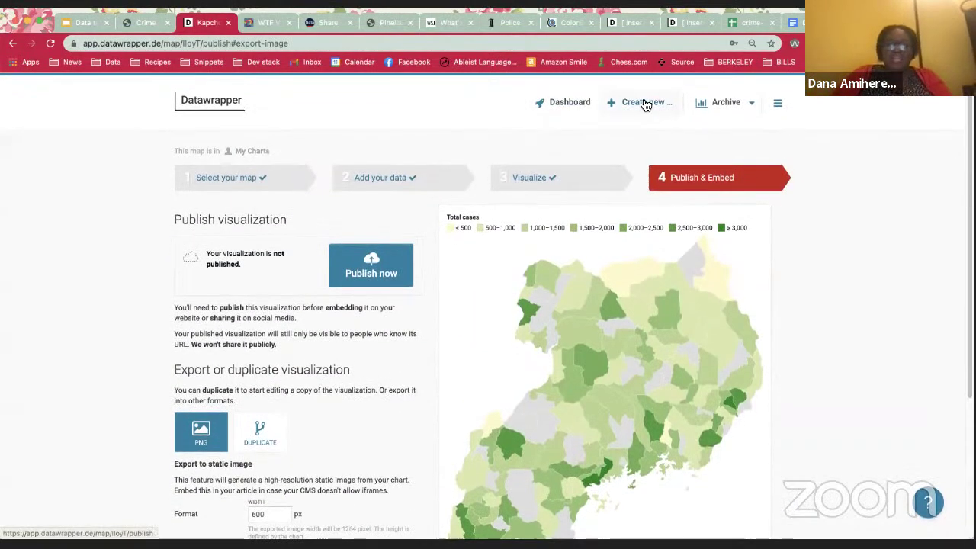
pyautogui.click(644, 103)
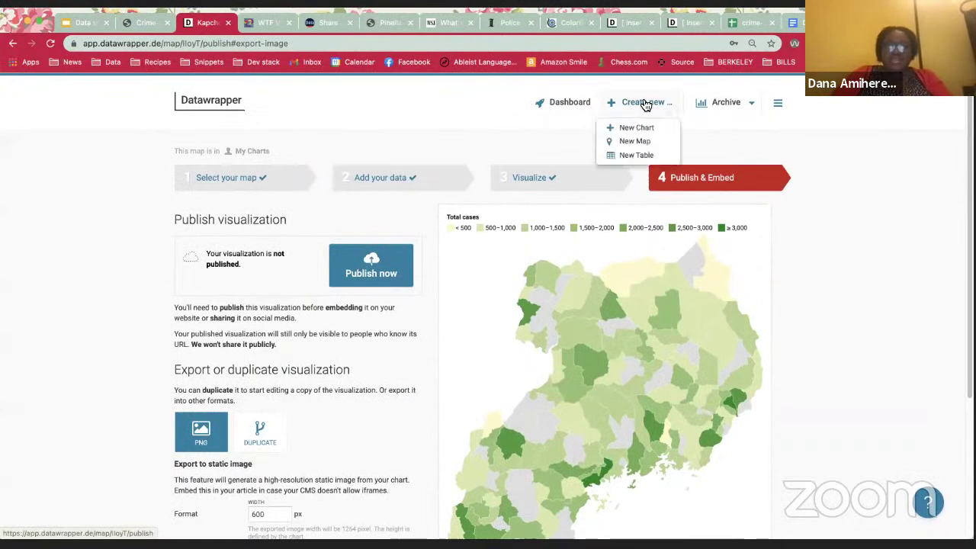
pyautogui.click(637, 144)
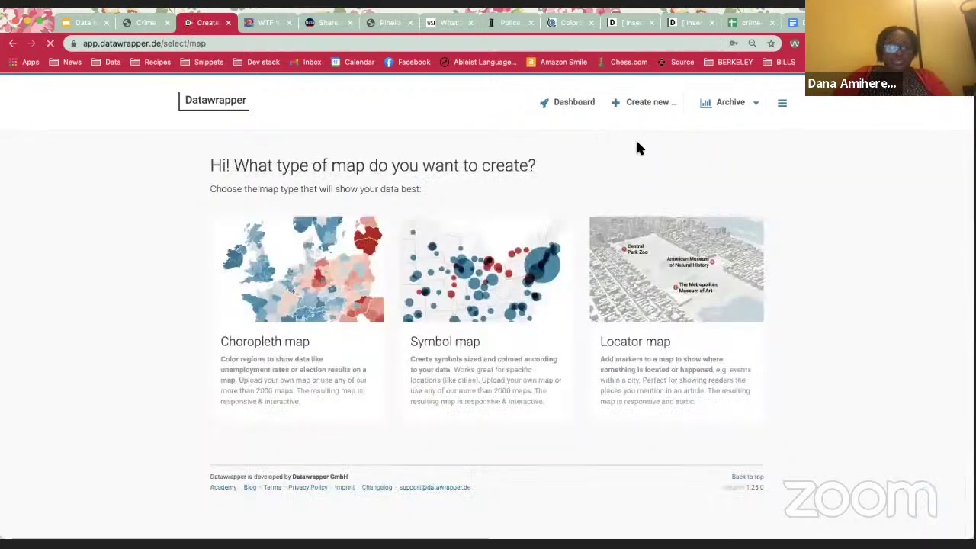
pyautogui.click(292, 319)
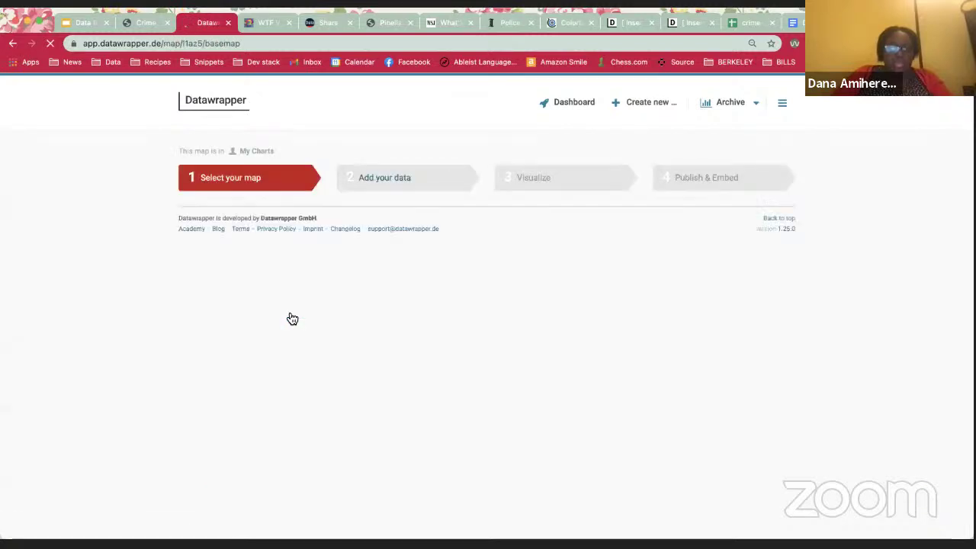
# - Search the base maps for uganda, choose Uganda » Districts (2021) and proceed to adding data
pyautogui.click(271, 276)
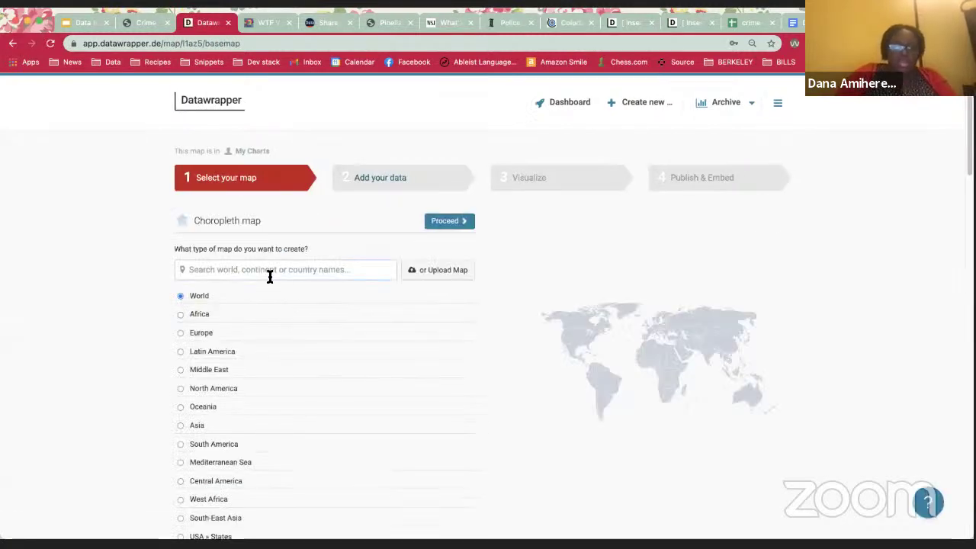
pyautogui.write('uganda')
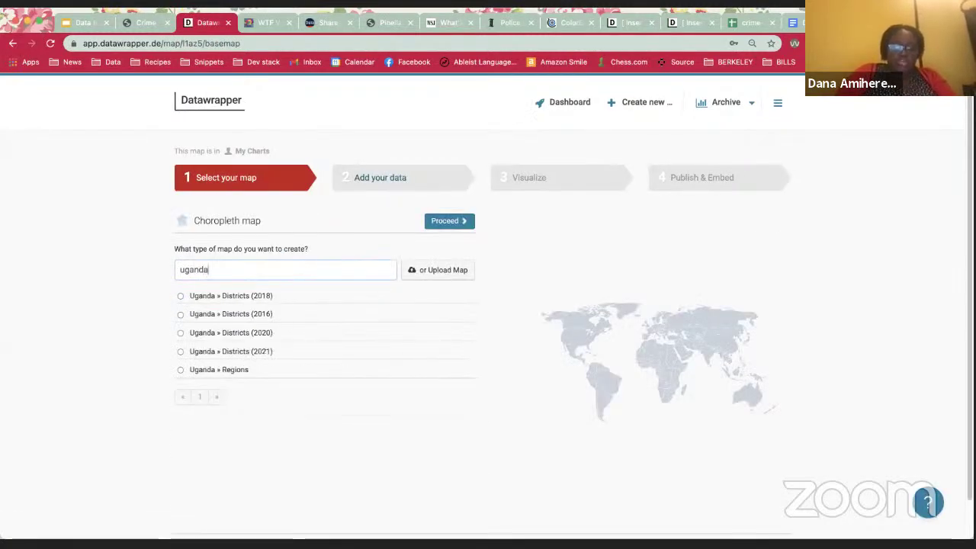
pyautogui.click(277, 353)
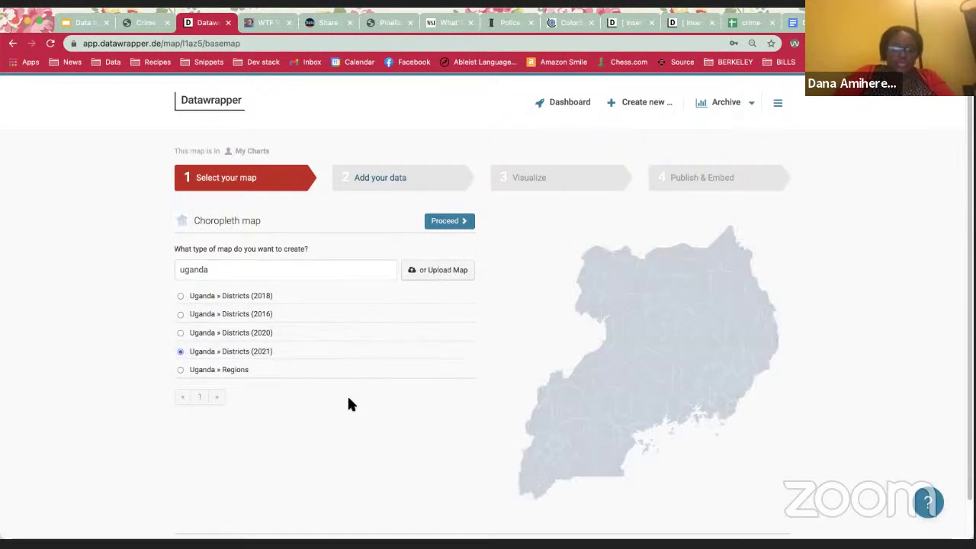
pyautogui.click(457, 224)
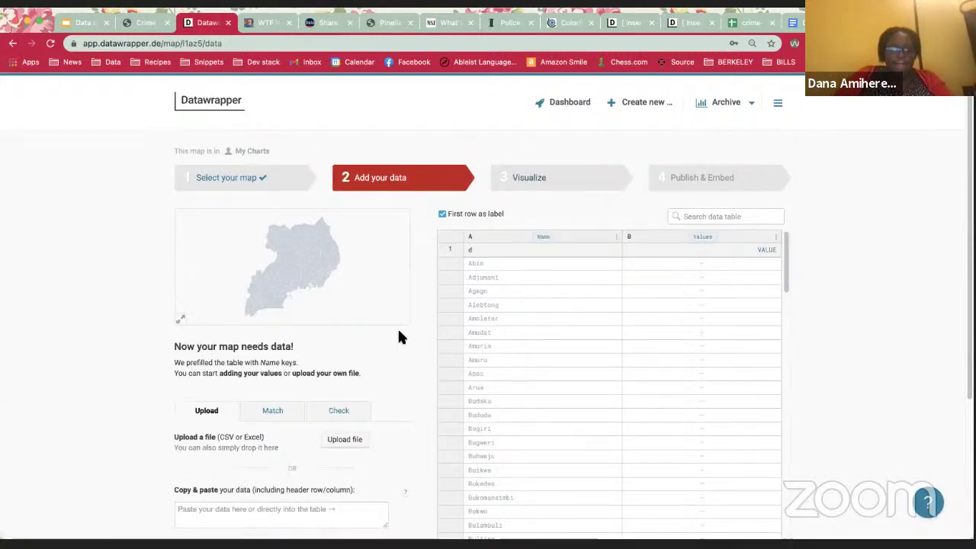
# - Switch to the crime-statistics-in-uganda-by-district-in-2020 spreadsheet, add a new blank sheet and open its name for editing
pyautogui.scroll(-3, 399, 338)
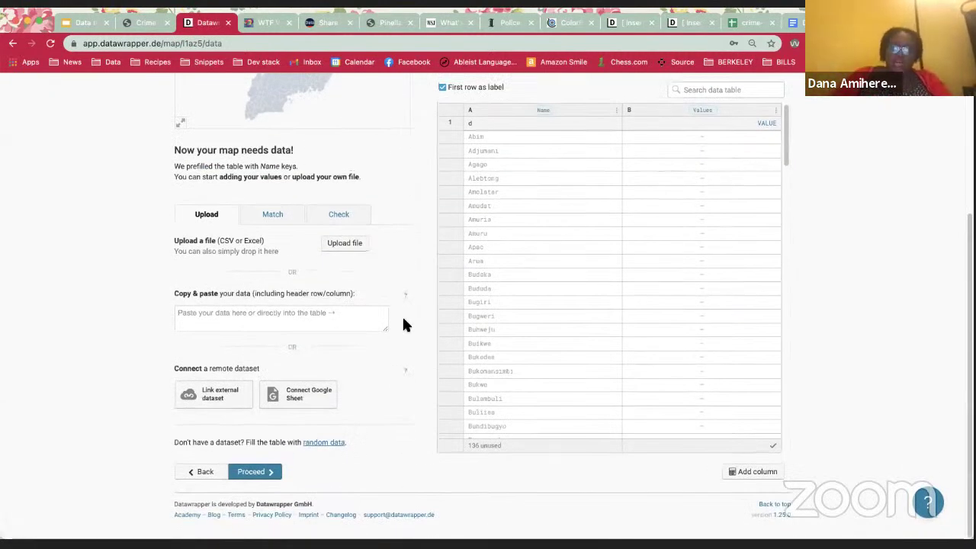
pyautogui.click(753, 24)
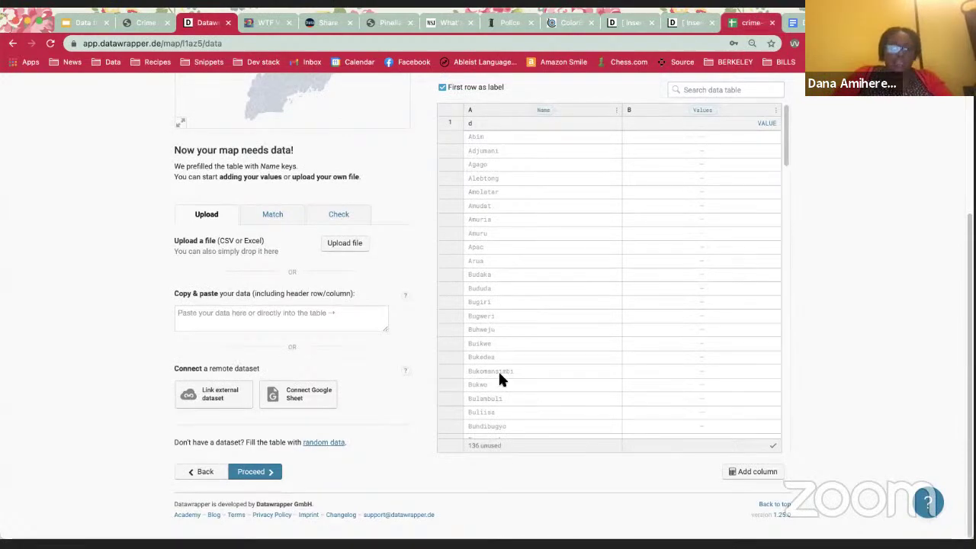
pyautogui.hscroll(2, 696, 489)
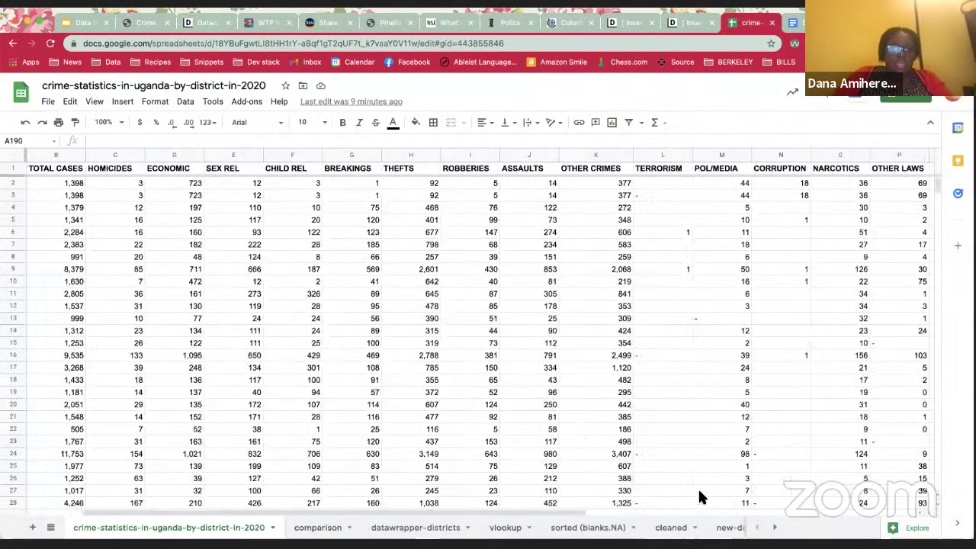
pyautogui.hscroll(-2, 609, 420)
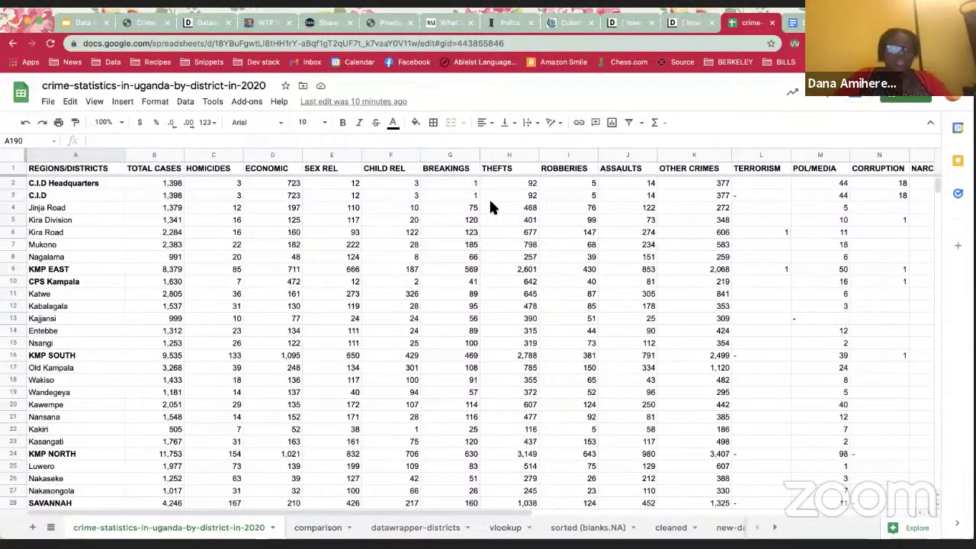
pyautogui.click(84, 156)
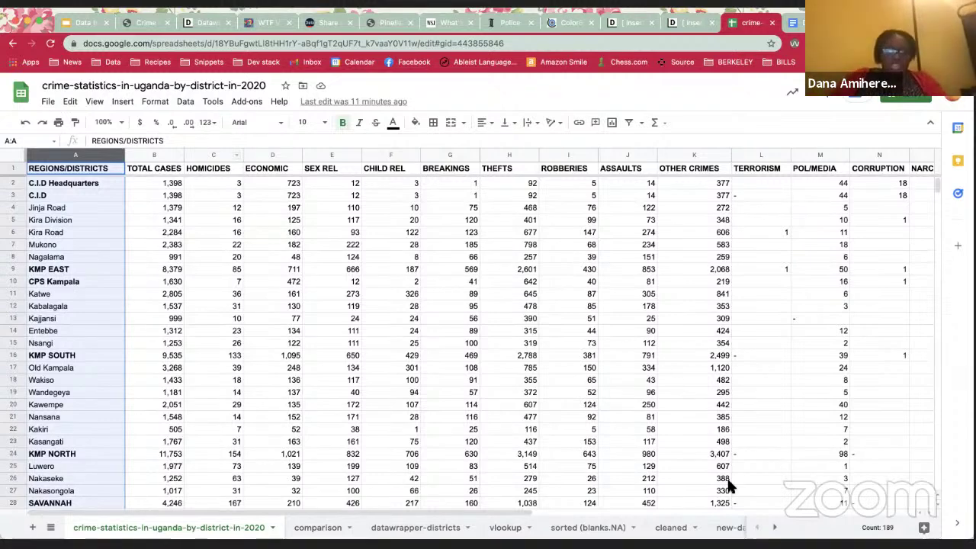
pyautogui.hscroll(1, 719, 532)
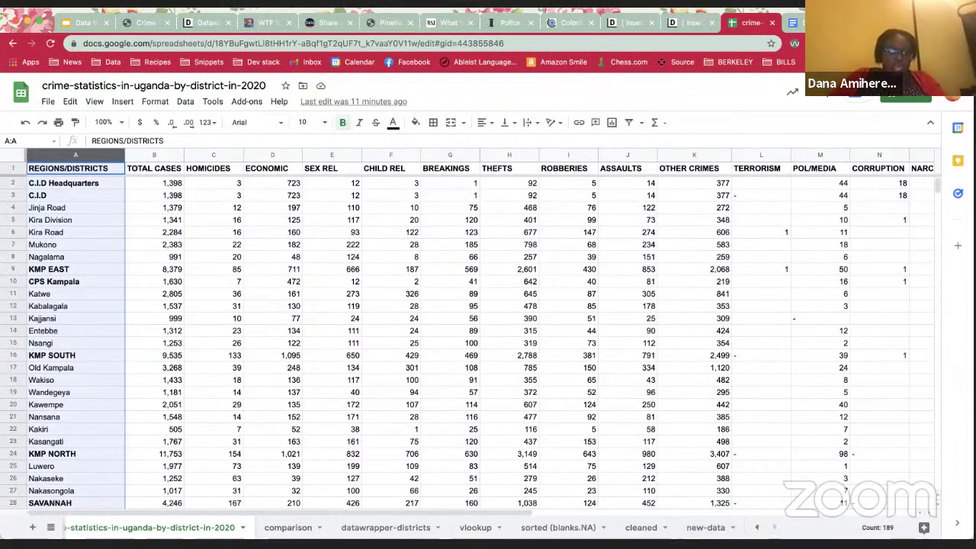
pyautogui.click(33, 528)
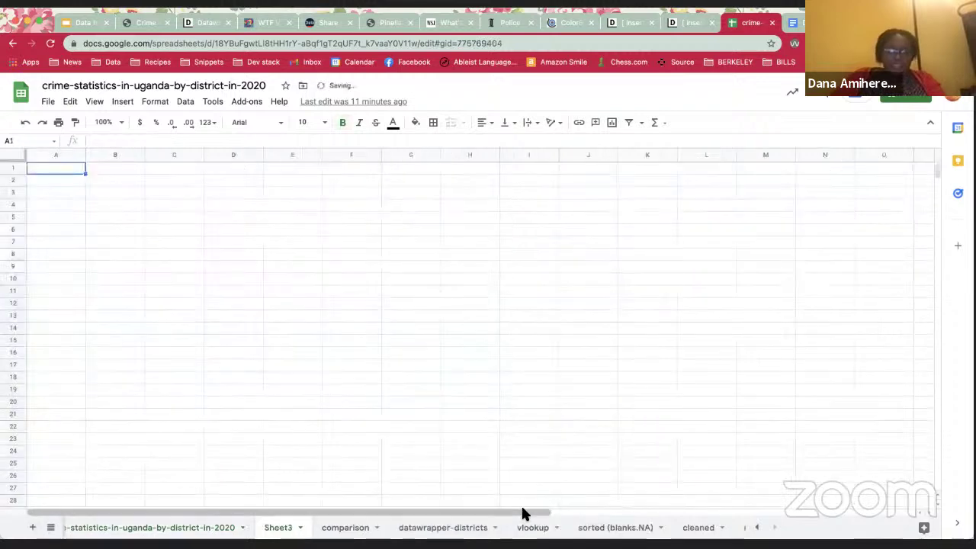
pyautogui.hscroll(1, 718, 530)
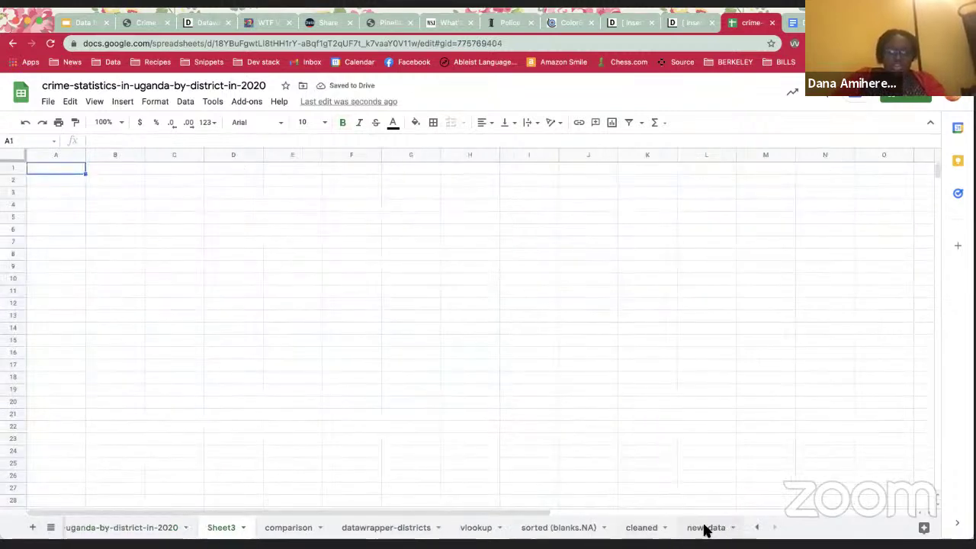
pyautogui.doubleClick(220, 528)
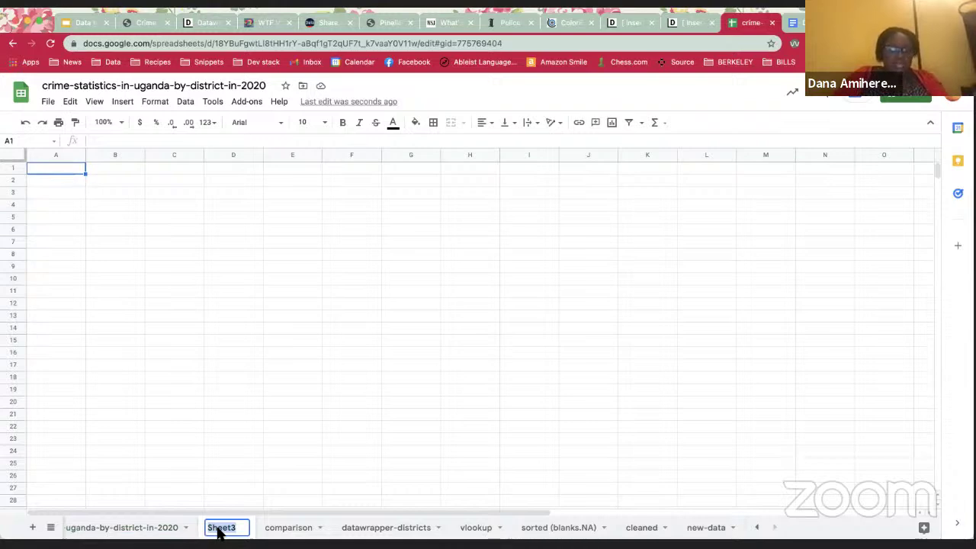
pyautogui.write('more data')
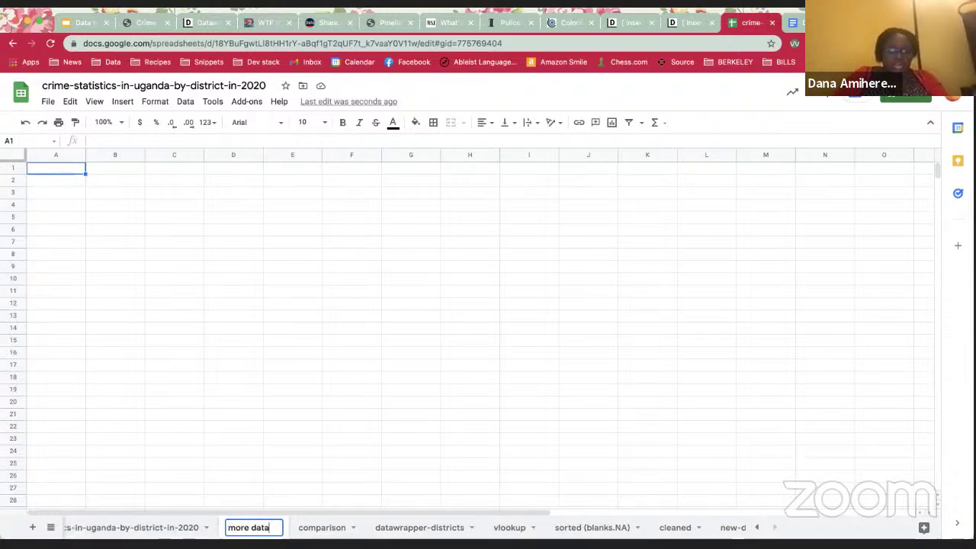
pyautogui.press('BackSpace')
pyautogui.press('BackSpace')
pyautogui.press('BackSpace')
pyautogui.press('BackSpace')
pyautogui.press('BackSpace')
pyautogui.press('BackSpace')
pyautogui.press('BackSpace')
pyautogui.press('BackSpace')
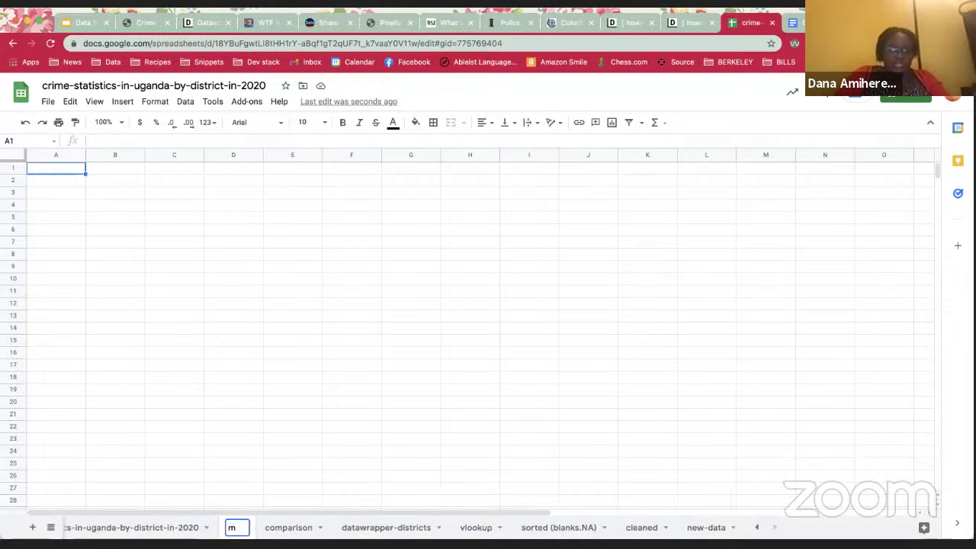
pyautogui.press('BackSpace')
# - Rename the new sheet as "extra data in tooltips"
pyautogui.write('extre')
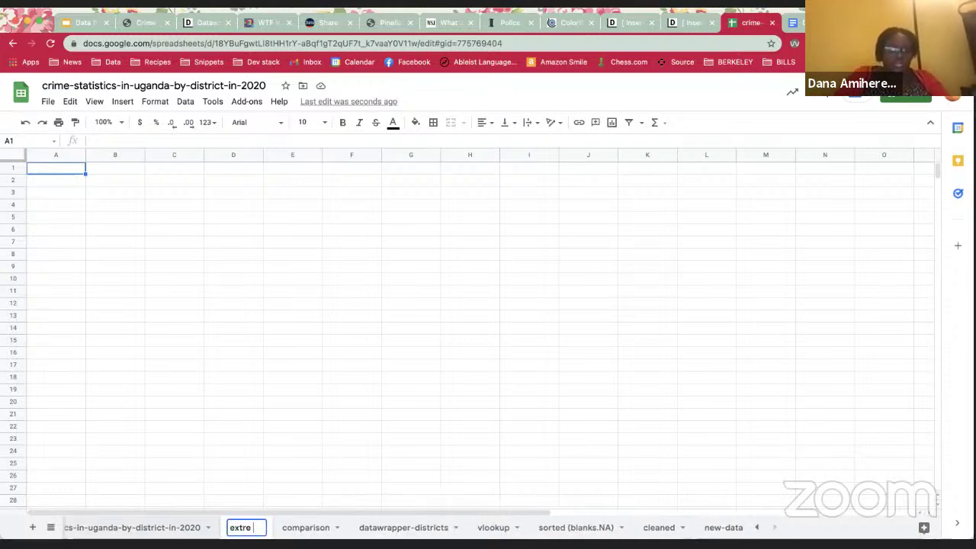
pyautogui.press('BackSpace')
pyautogui.write('a')
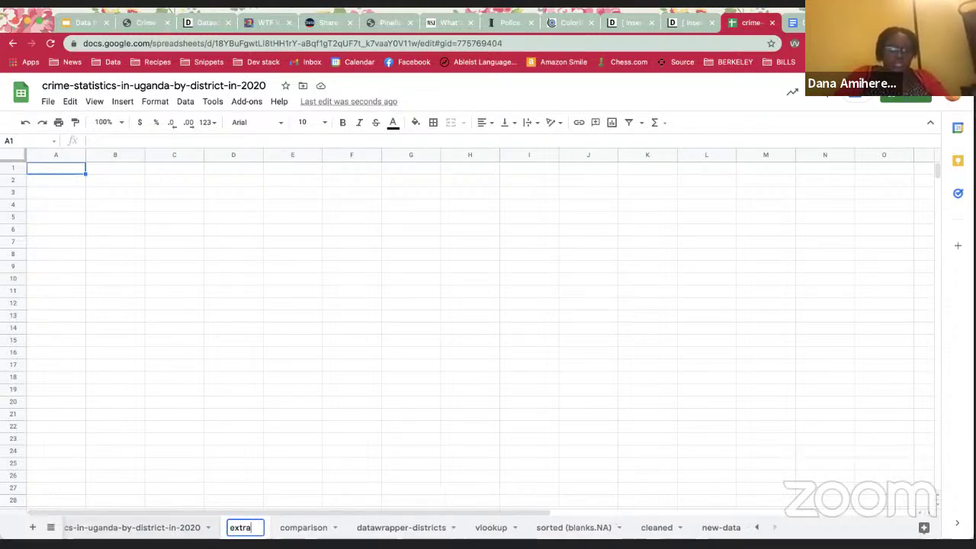
pyautogui.write(' data in ')
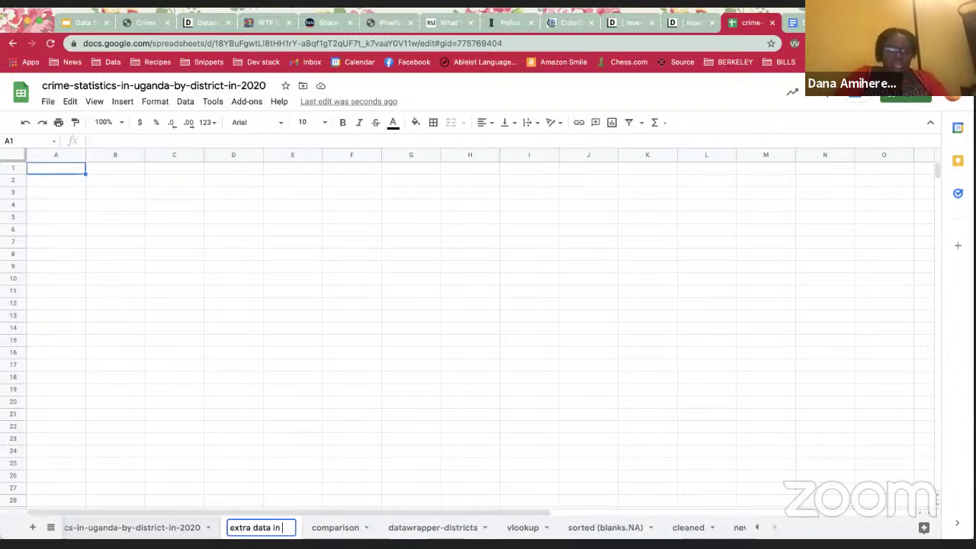
pyautogui.write('tooltips')
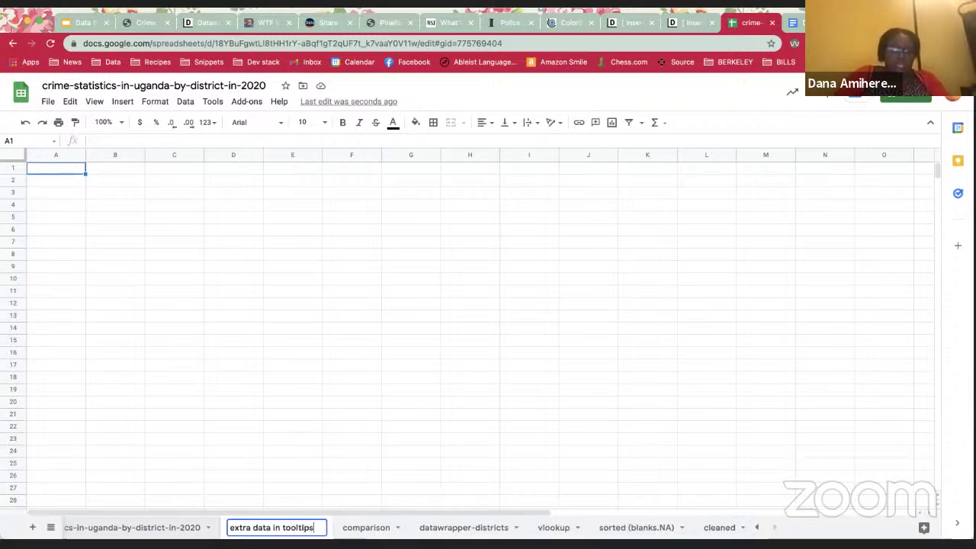
pyautogui.press('Return')
# - Copy the REGIONS/DISTRICTS, TOTAL CASES, HOMICIDES, THEFTS, ROBBERIES and ASSAULTS columns from the crime-statistics-in-uganda-by-district-in-2020 sheet
pyautogui.click(156, 528)
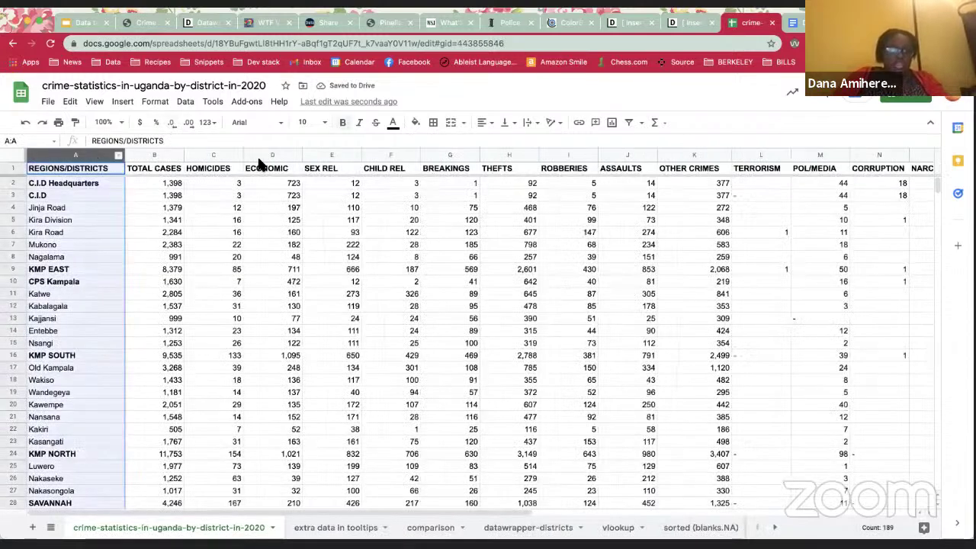
pyautogui.click(154, 156)
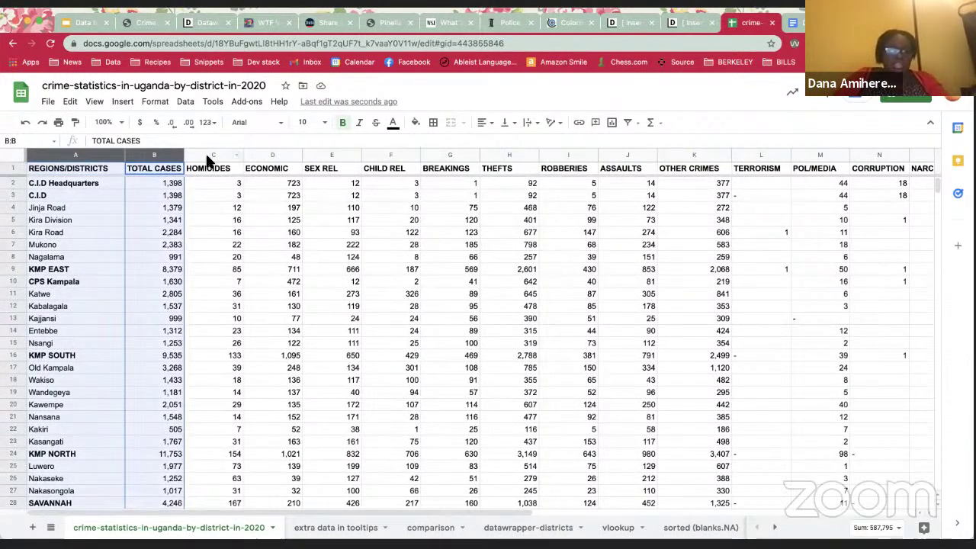
pyautogui.keyDown('ctrl'); pyautogui.click(211, 156); pyautogui.keyUp('ctrl')
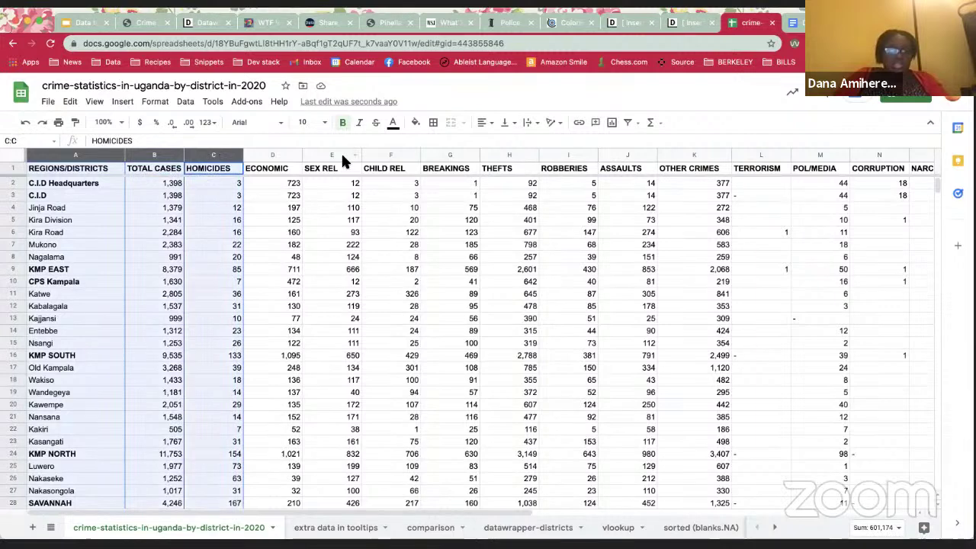
pyautogui.keyDown('ctrl'); pyautogui.click(503, 156); pyautogui.keyUp('ctrl')
pyautogui.keyDown('ctrl'); pyautogui.click(585, 155); pyautogui.keyUp('ctrl')
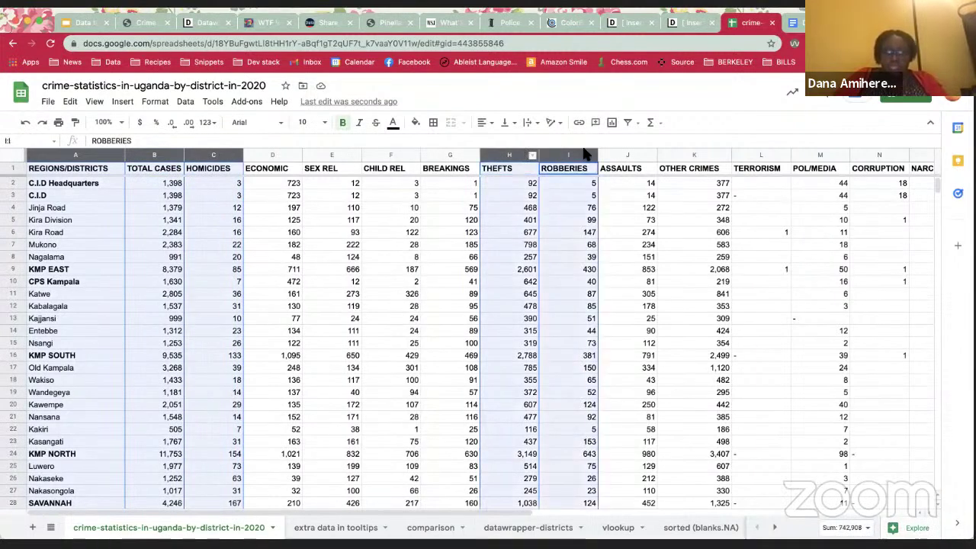
pyautogui.keyDown('ctrl'); pyautogui.click(624, 156); pyautogui.keyUp('ctrl')
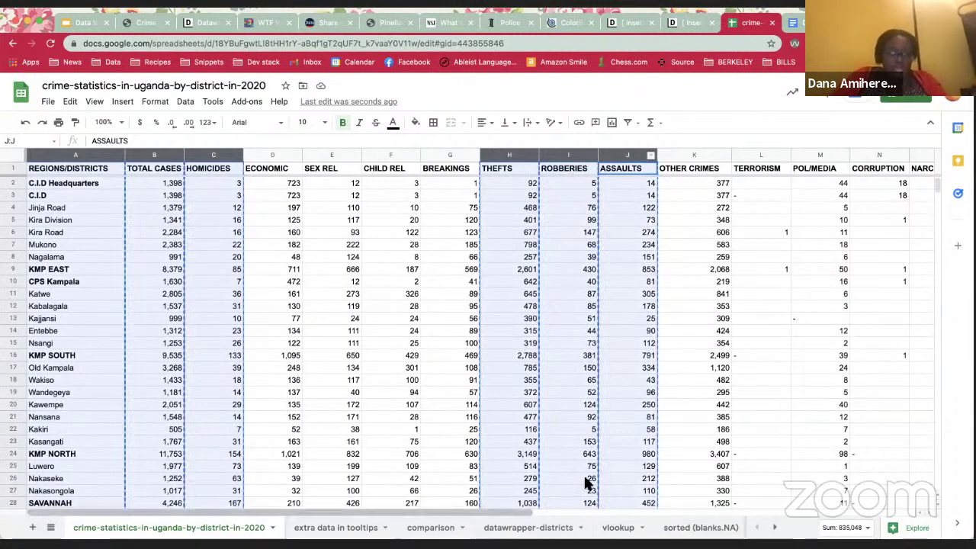
# - Paste the copied columns into the extra data in tooltips sheet from A1 and widen column A to fit the district names
pyautogui.click(340, 527)
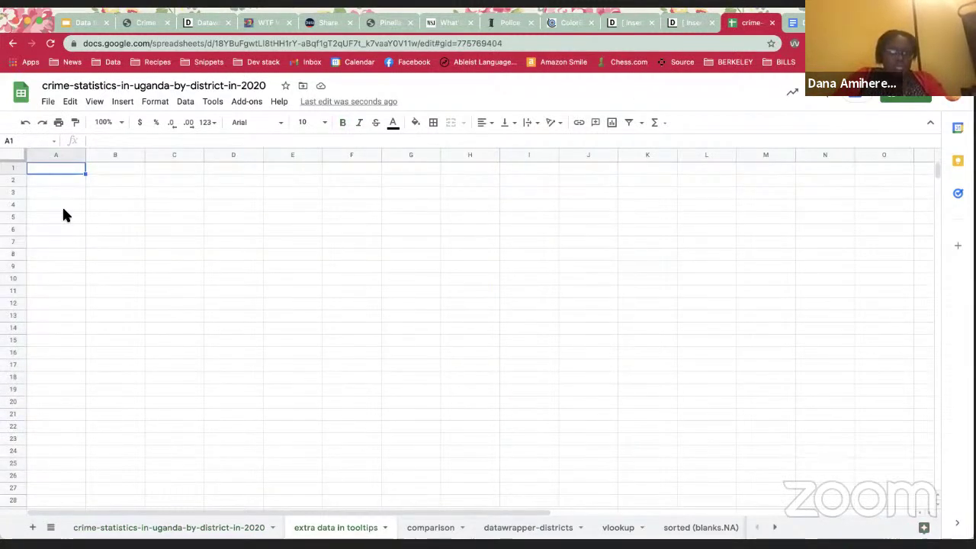
pyautogui.hotkey('ctrl', 'v')
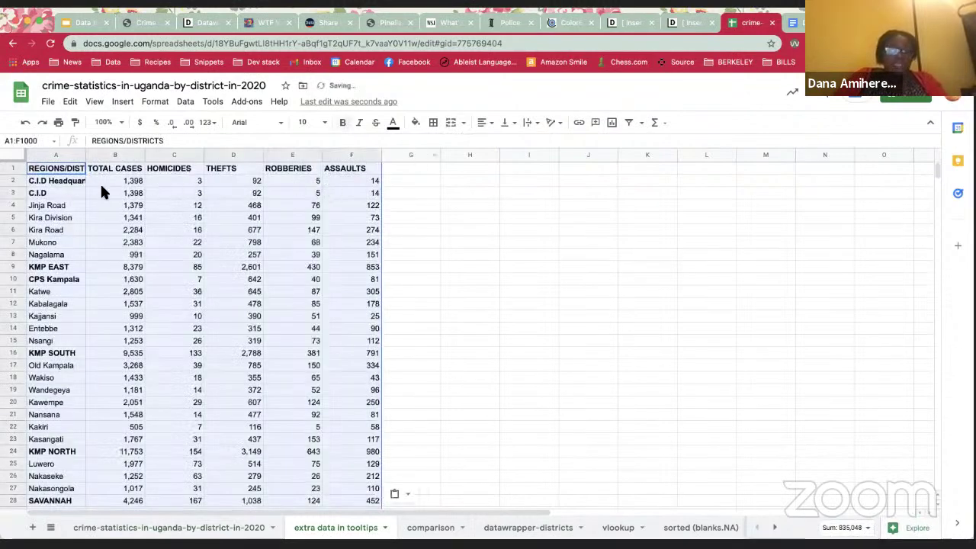
pyautogui.click(57, 181)
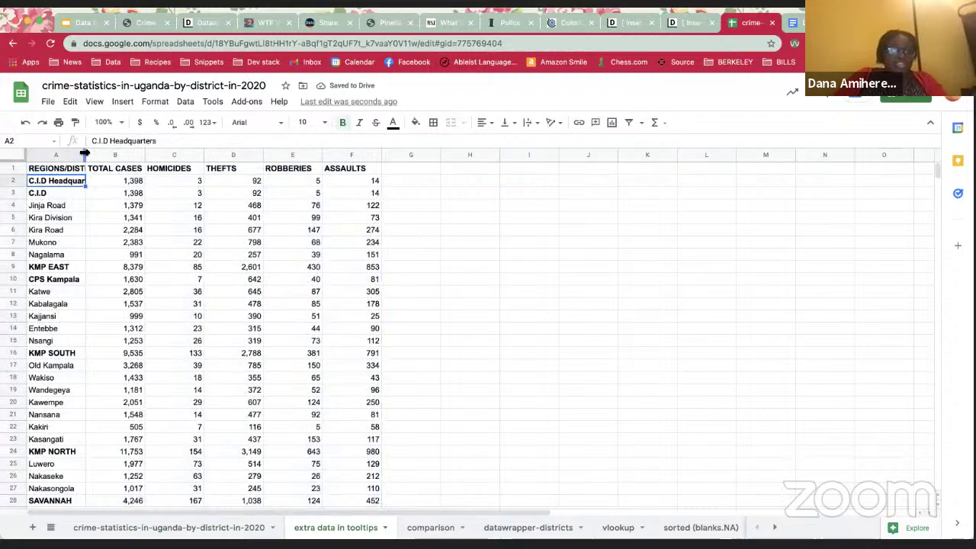
pyautogui.moveTo(85, 155); pyautogui.dragTo(108, 155)
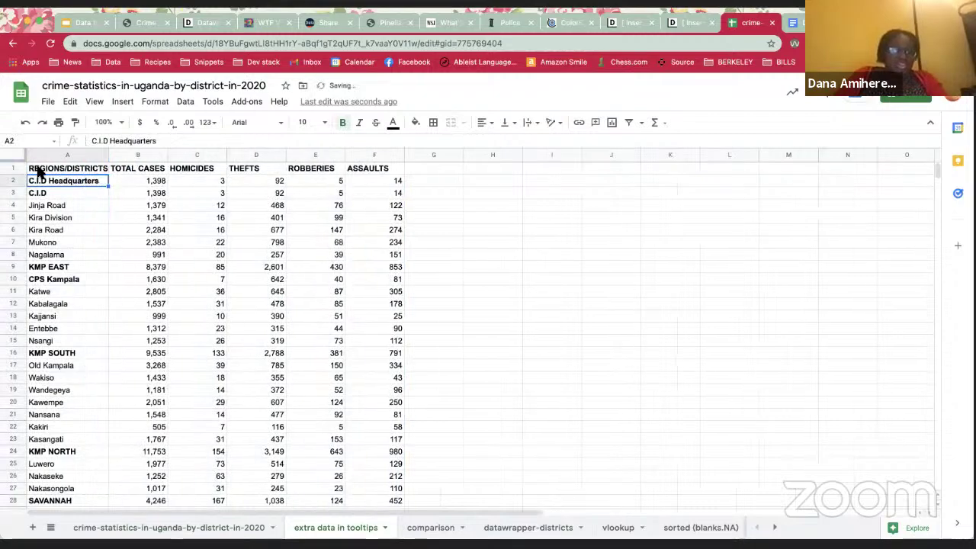
# - Copy the table from the header row through the KIRA row, range A1:F188, leaving out the GRAND TOTAL row
pyautogui.moveTo(38, 169); pyautogui.dragTo(392, 196)
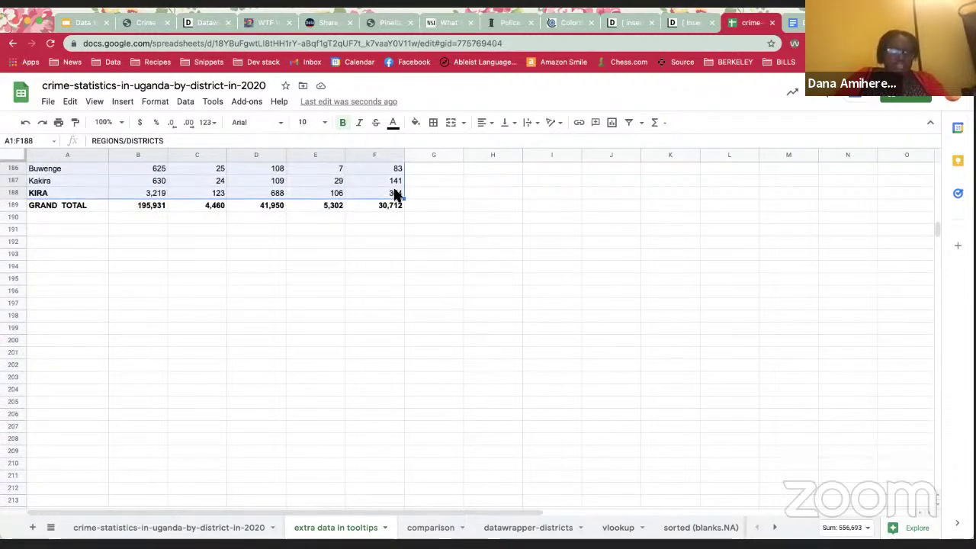
pyautogui.hotkey('ctrl', 'c')
pyautogui.click(298, 394)
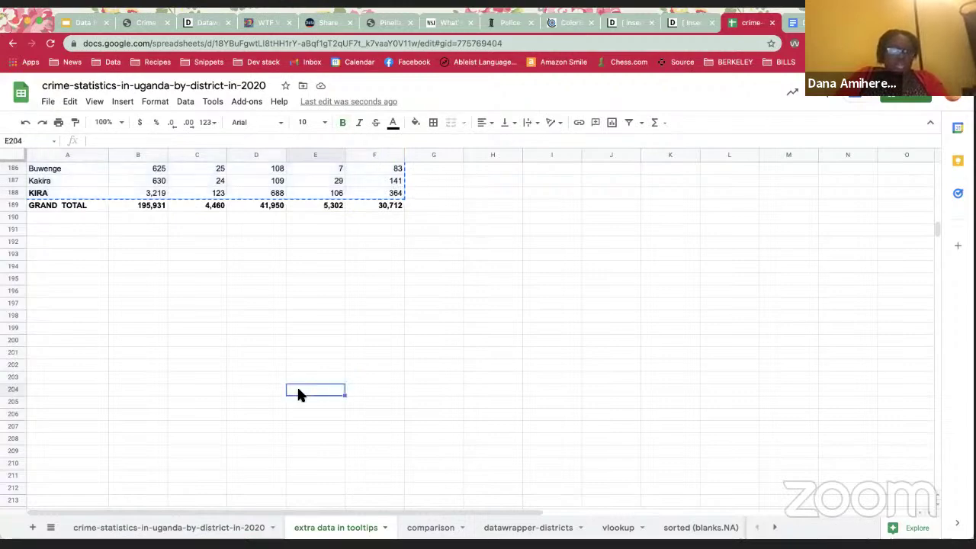
pyautogui.scroll(15, 183, 266)
# - Switch to the new Datawrapper map, paste the copied data including headers and load it into the map's table
pyautogui.click(196, 27)
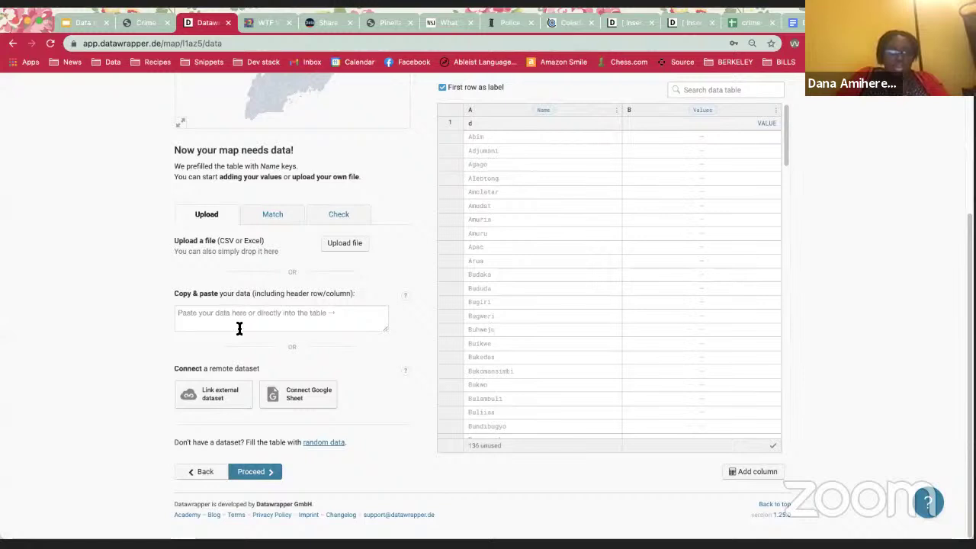
pyautogui.click(246, 312)
pyautogui.hotkey('ctrl', 'v')
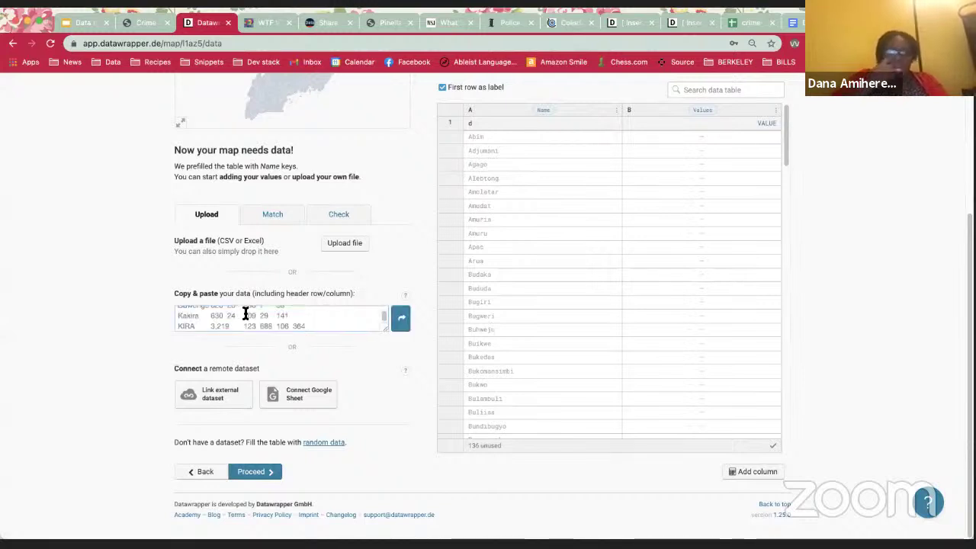
pyautogui.click(401, 320)
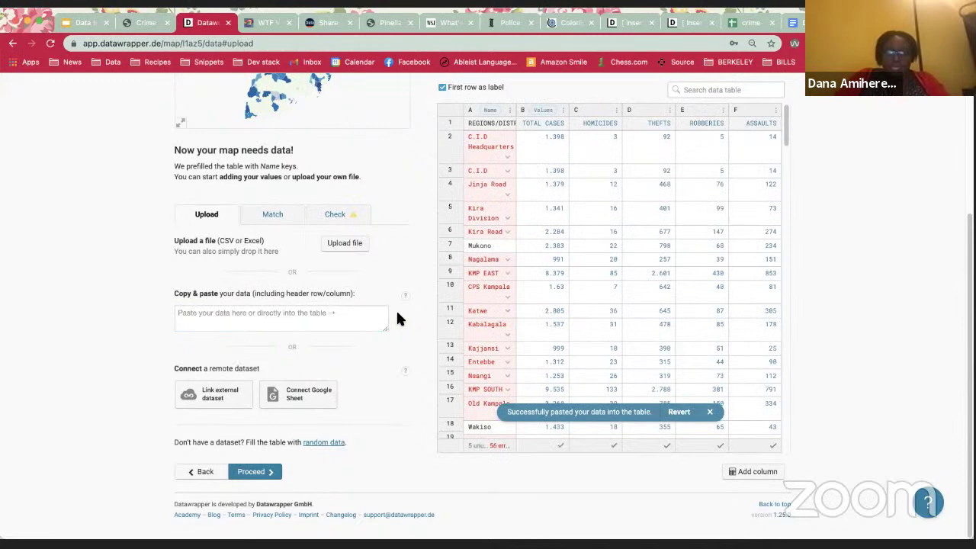
pyautogui.click(710, 413)
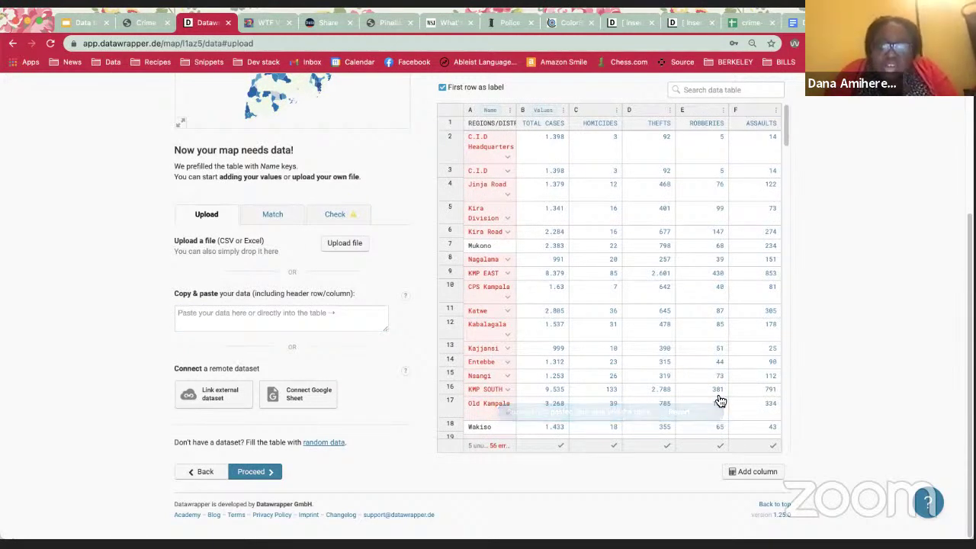
# - Look through the loaded data table for unmatched names and delete the C.I.D Headquarters row
pyautogui.moveTo(788, 133); pyautogui.dragTo(787, 191)
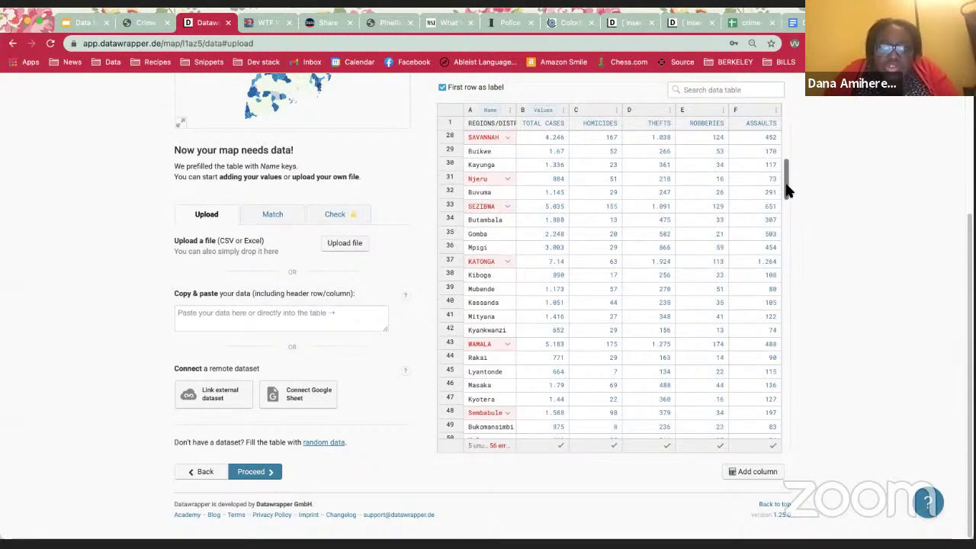
pyautogui.scroll(-15, 758, 305)
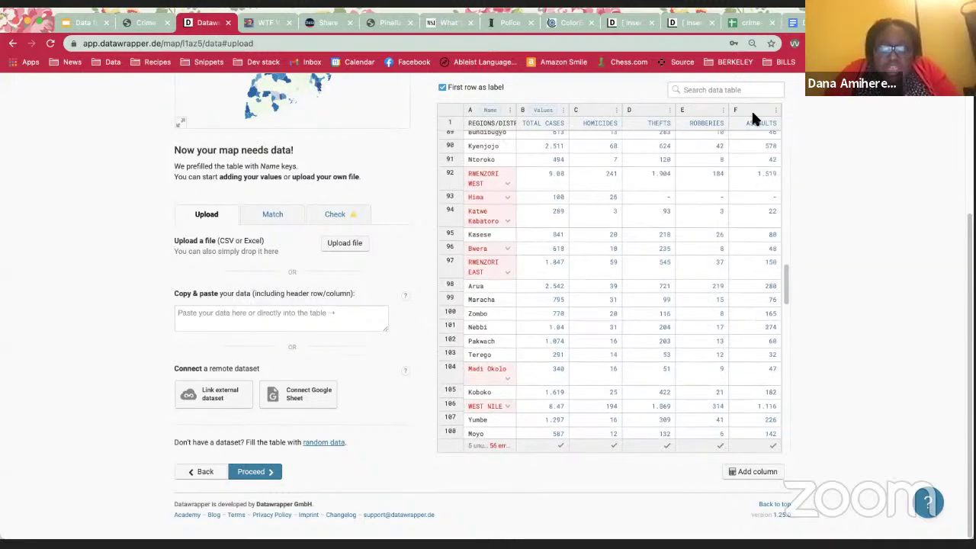
pyautogui.scroll(20, 750, 109)
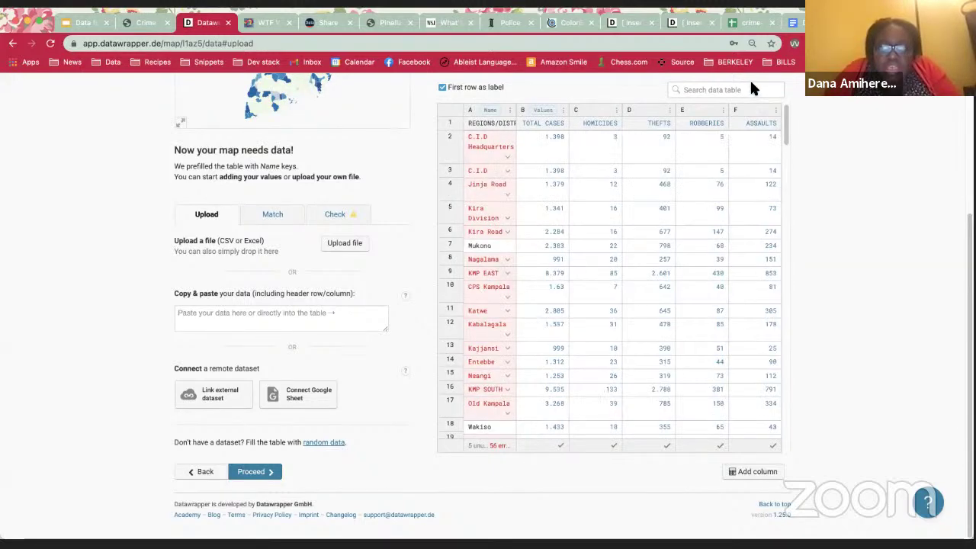
pyautogui.click(506, 149)
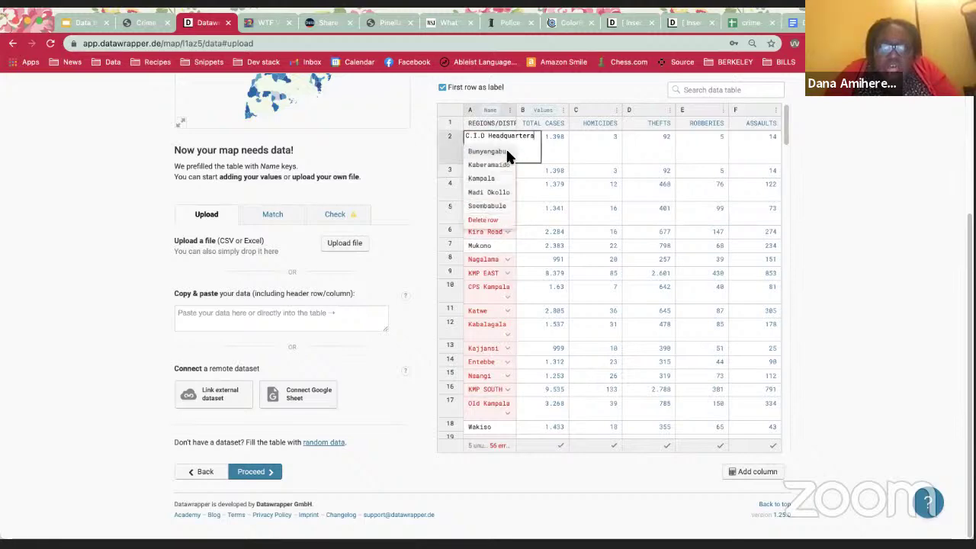
pyautogui.click(482, 220)
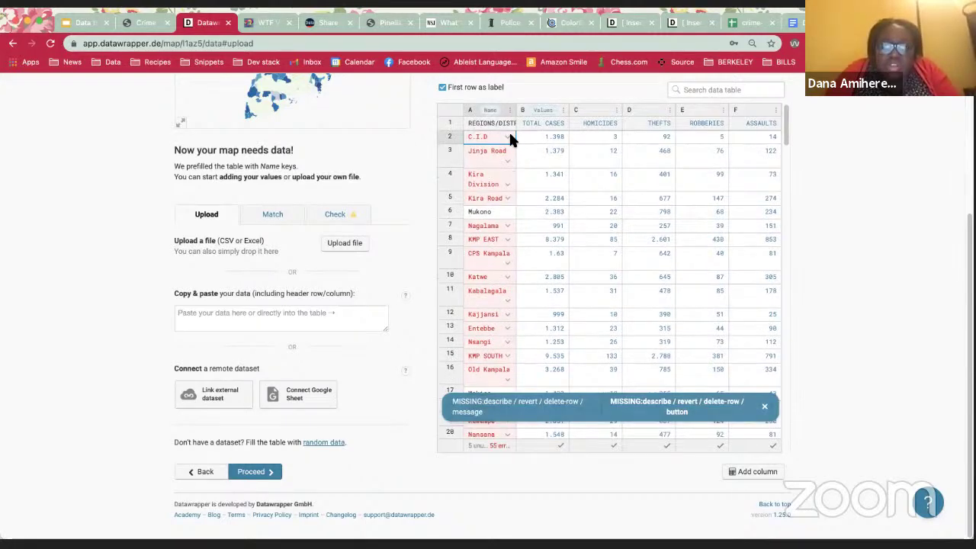
# - Delete the C.I.D row from the map's data table and check the replacement names offered for Jinja Road
pyautogui.click(507, 137)
pyautogui.click(491, 218)
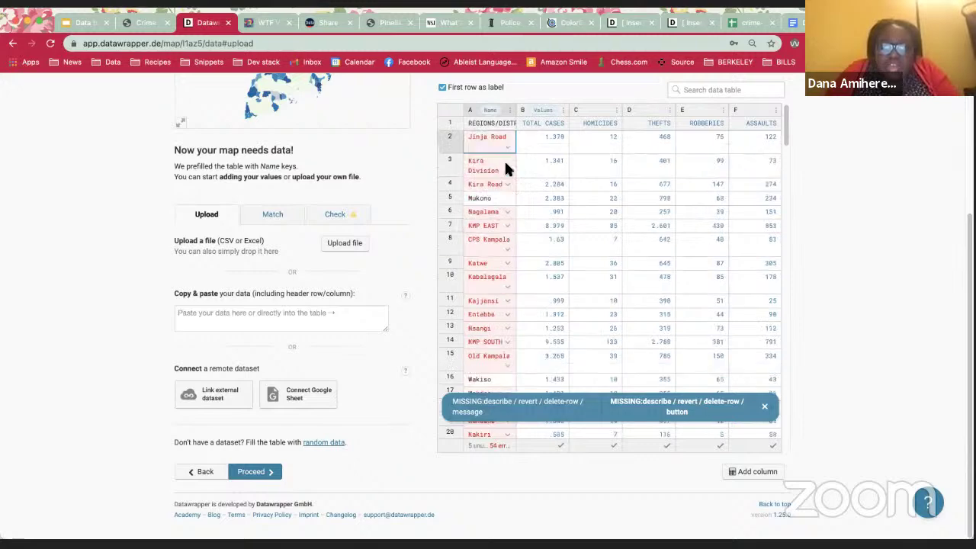
pyautogui.click(504, 140)
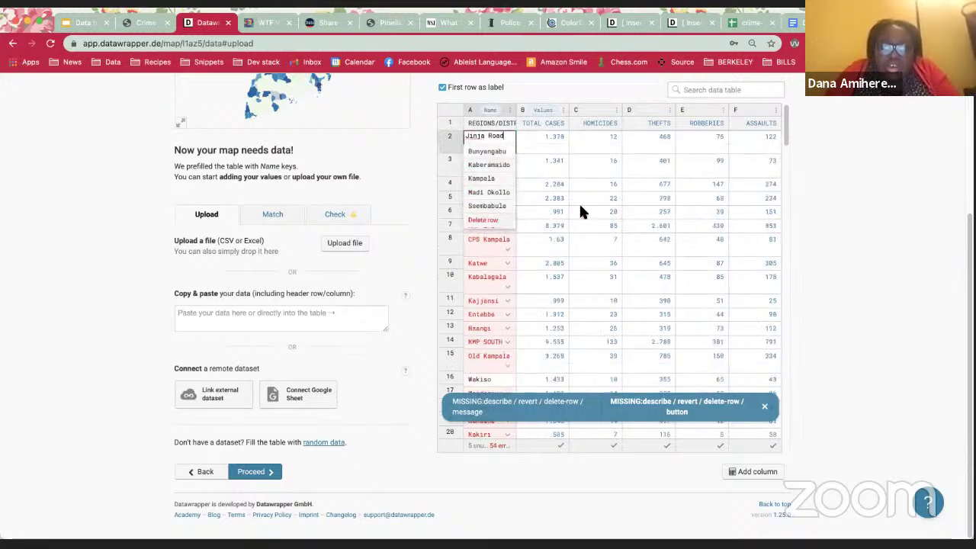
pyautogui.click(847, 187)
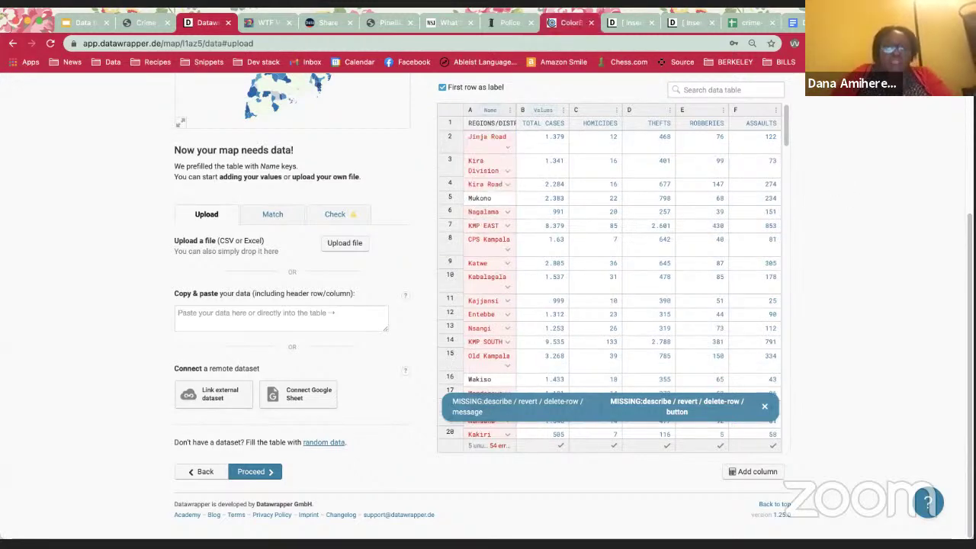
# - Switch to the crime spreadsheet and copy the regions/districts, total cases, homicides, thefts, robberies and assaults columns from the cleaned sheet
pyautogui.click(743, 22)
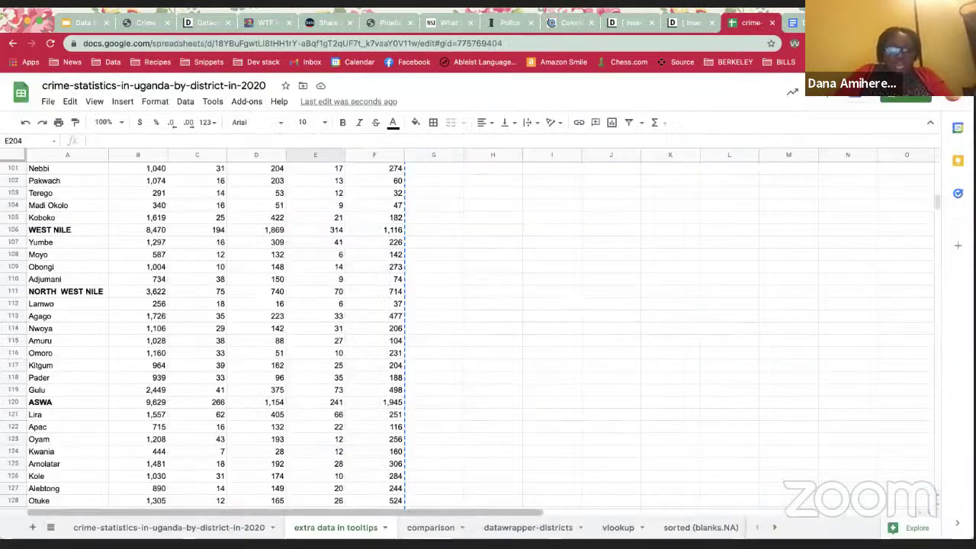
pyautogui.hscroll(3, 695, 527)
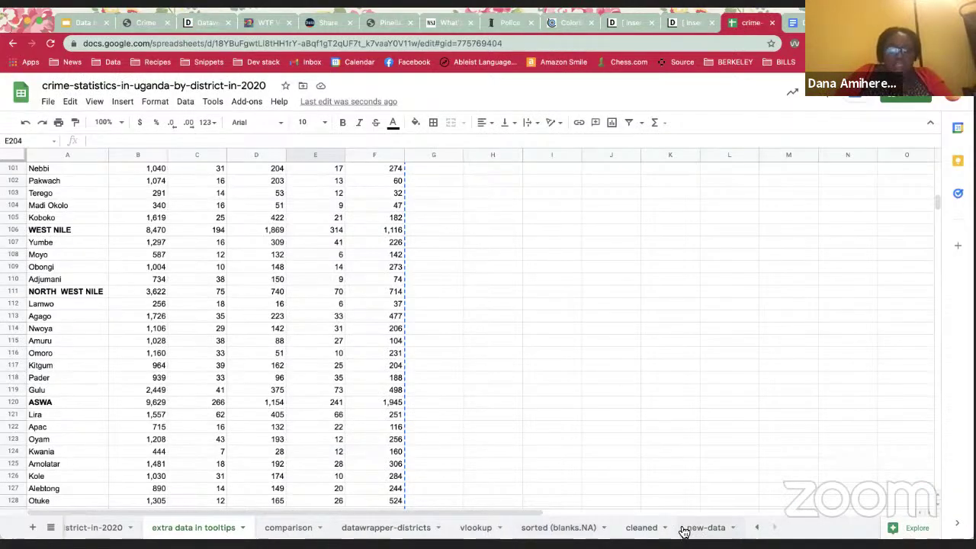
pyautogui.click(636, 527)
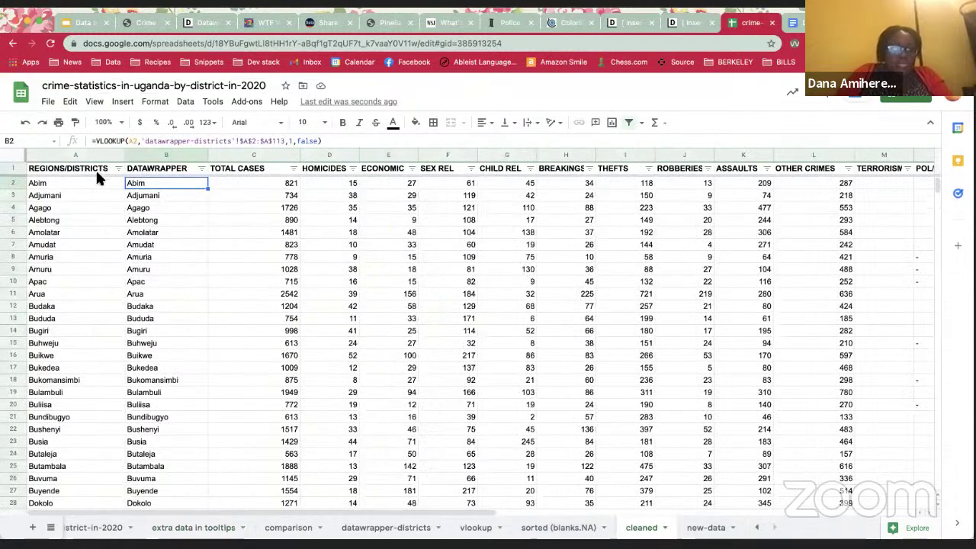
pyautogui.click(75, 155)
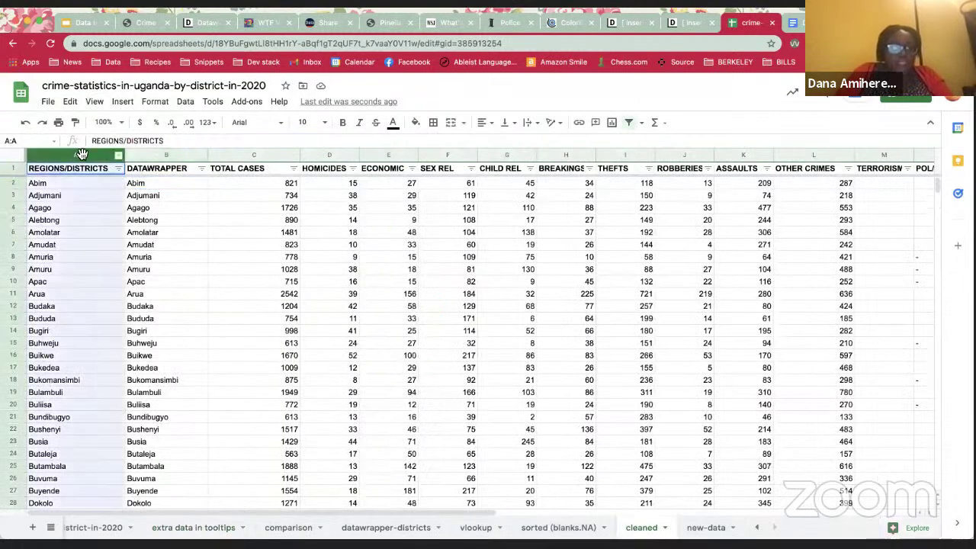
pyautogui.keyDown('ctrl'); pyautogui.click(254, 155); pyautogui.keyUp('ctrl')
pyautogui.keyDown('ctrl'); pyautogui.click(347, 156); pyautogui.keyUp('ctrl')
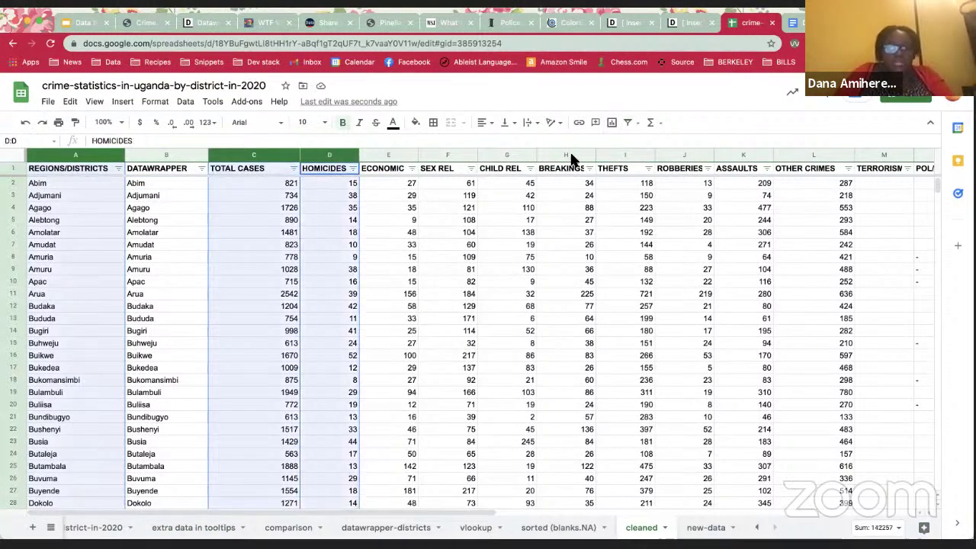
pyautogui.keyDown('ctrl'); pyautogui.click(625, 156); pyautogui.keyUp('ctrl')
pyautogui.keyDown('ctrl'); pyautogui.click(666, 156); pyautogui.keyUp('ctrl')
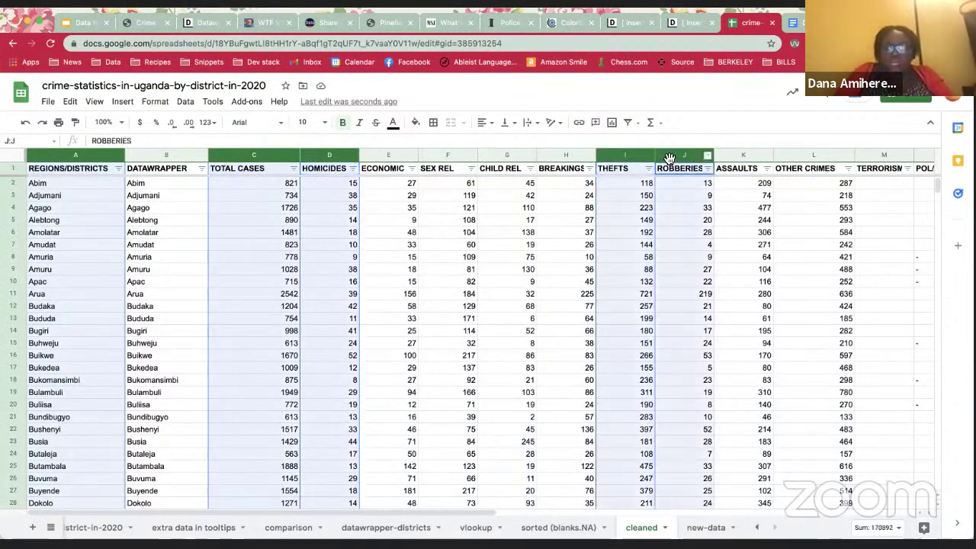
pyautogui.keyDown('ctrl'); pyautogui.click(748, 156); pyautogui.keyUp('ctrl')
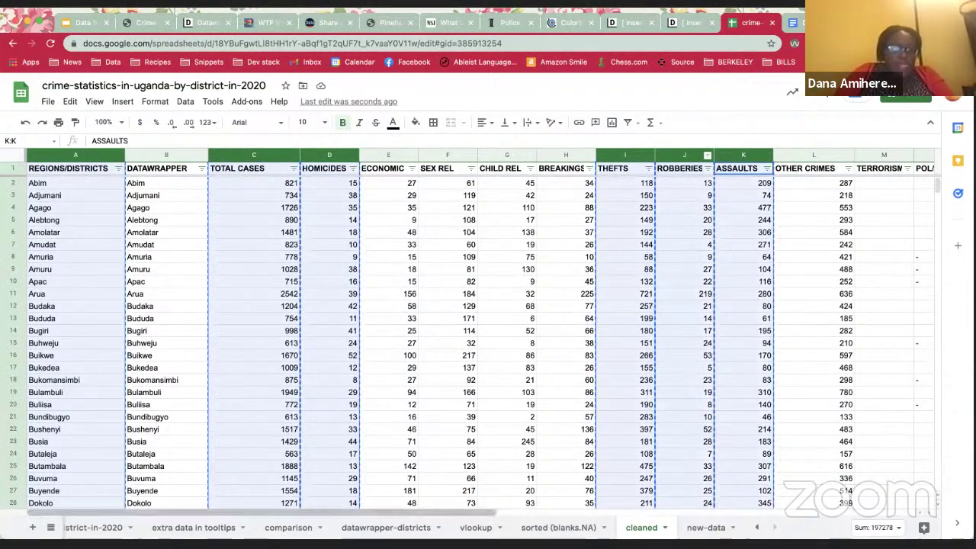
# - Clear the whole extra data in tooltips sheet and paste the copied cleaned columns from A1
pyautogui.click(194, 527)
pyautogui.scroll(15, 121, 208)
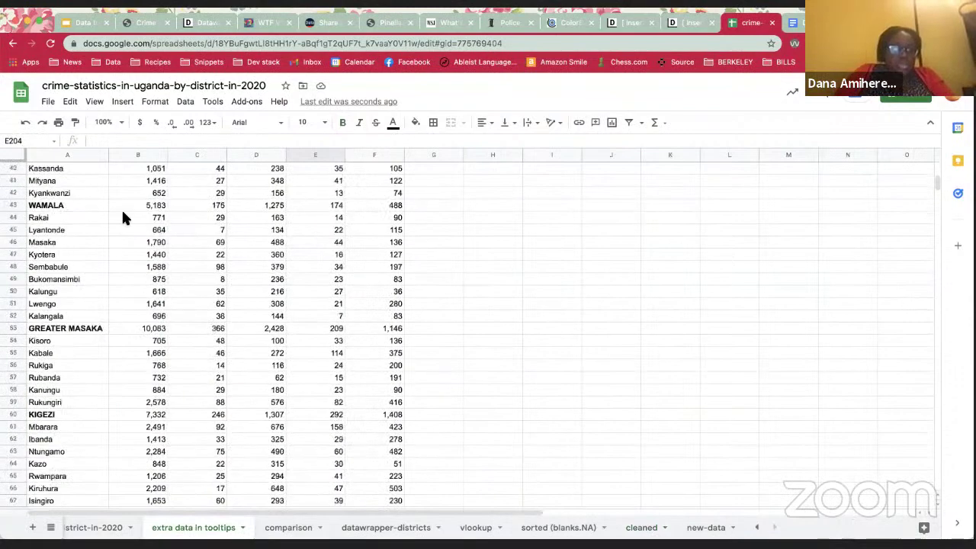
pyautogui.click(9, 155)
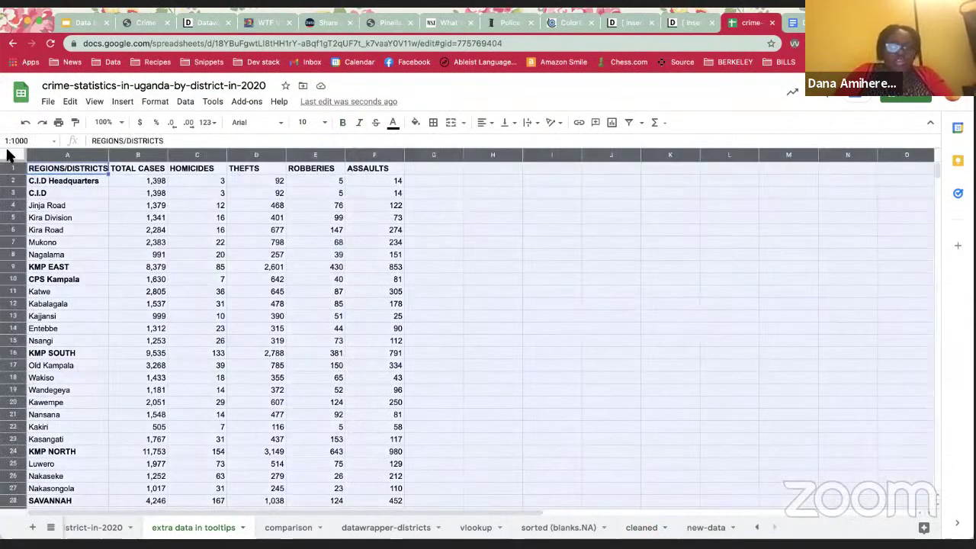
pyautogui.press('Delete')
pyautogui.click(57, 172)
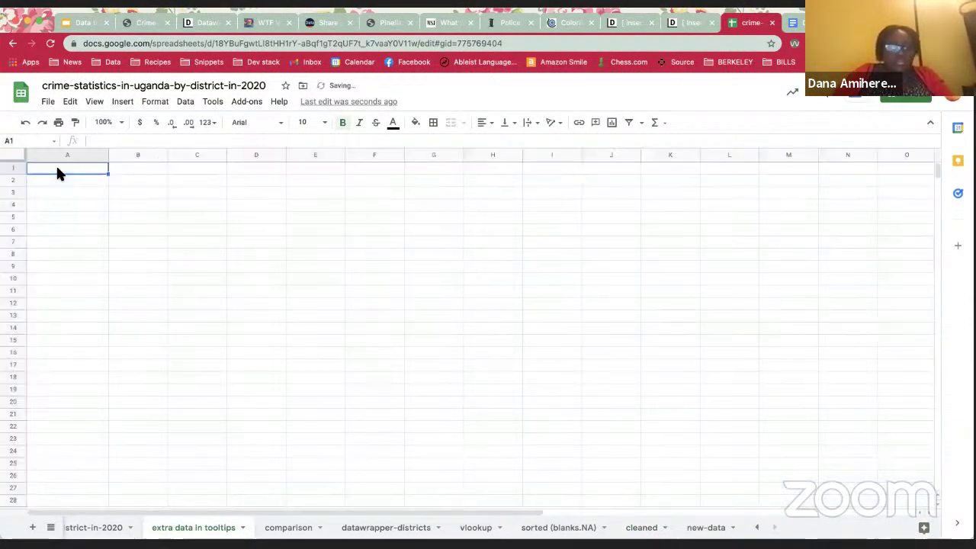
pyautogui.hotkey('ctrl', 'v')
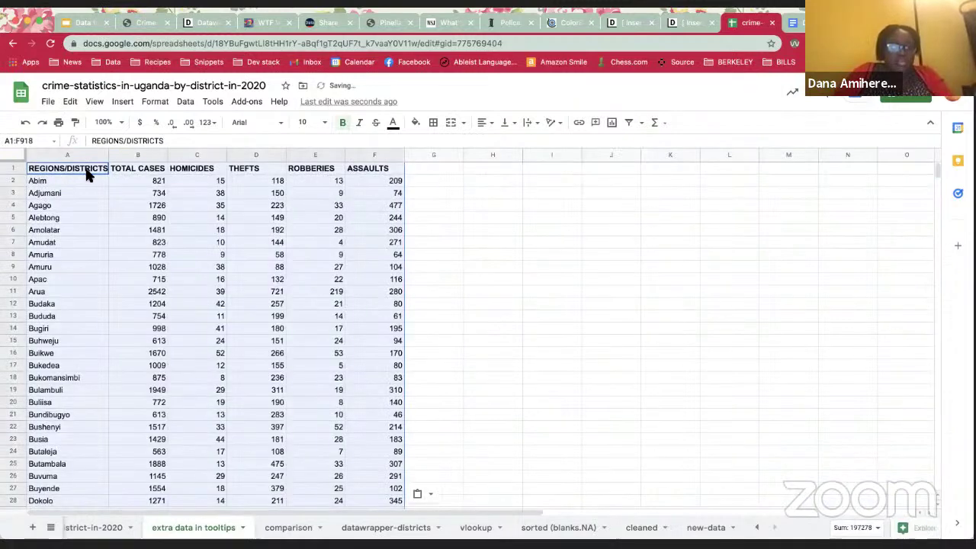
pyautogui.click(232, 192)
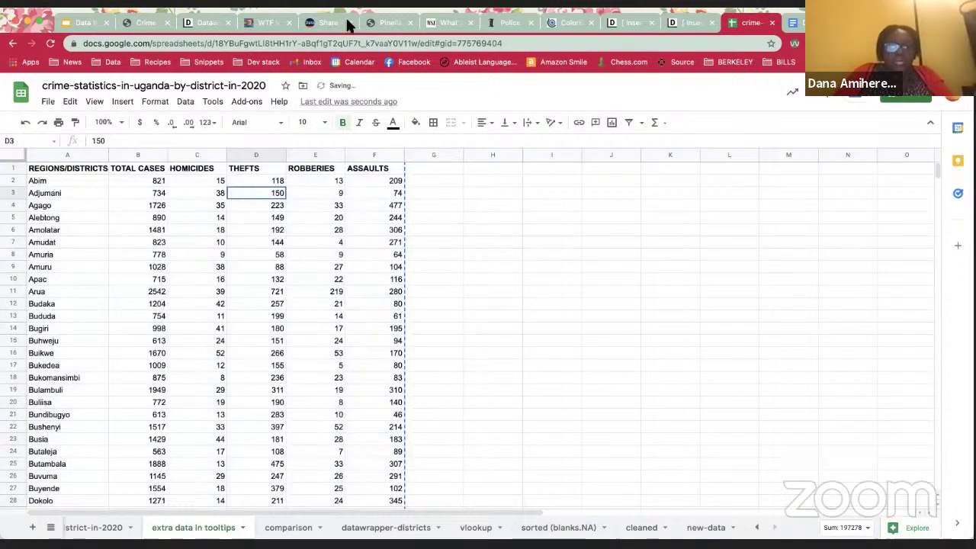
# - Switch to the Datawrapper map, paste the cleaned data including headers and load it into the map's table
pyautogui.click(213, 26)
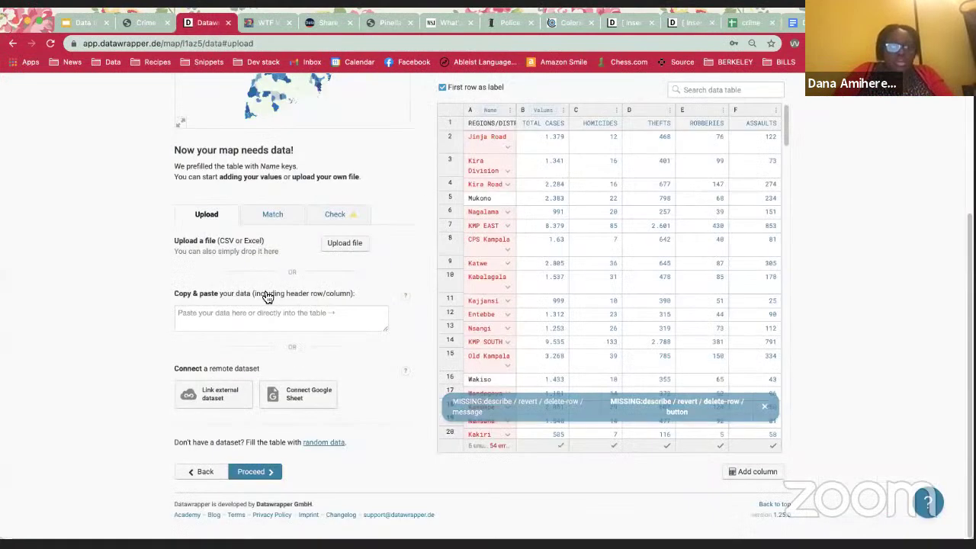
pyautogui.click(263, 306)
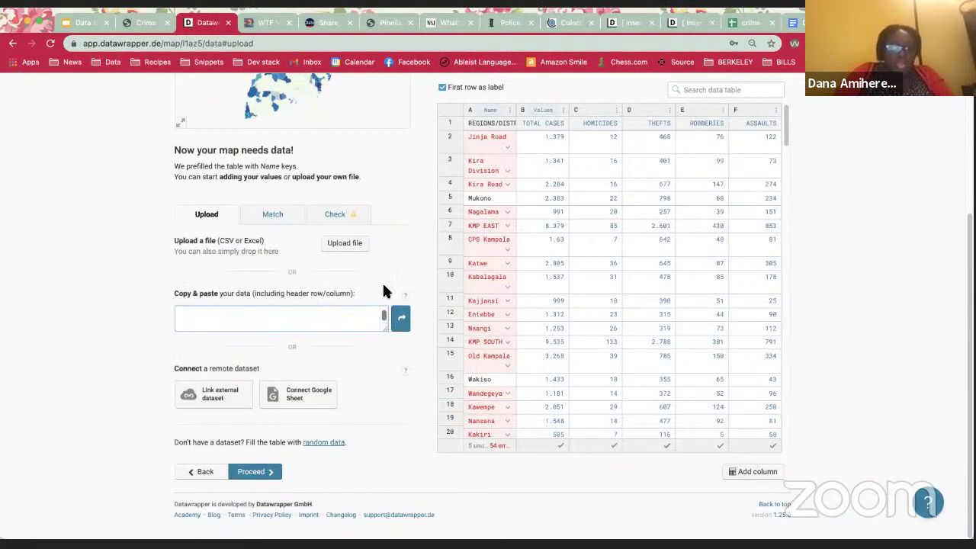
pyautogui.hotkey('ctrl', 'v')
pyautogui.scroll(-1, 343, 315)
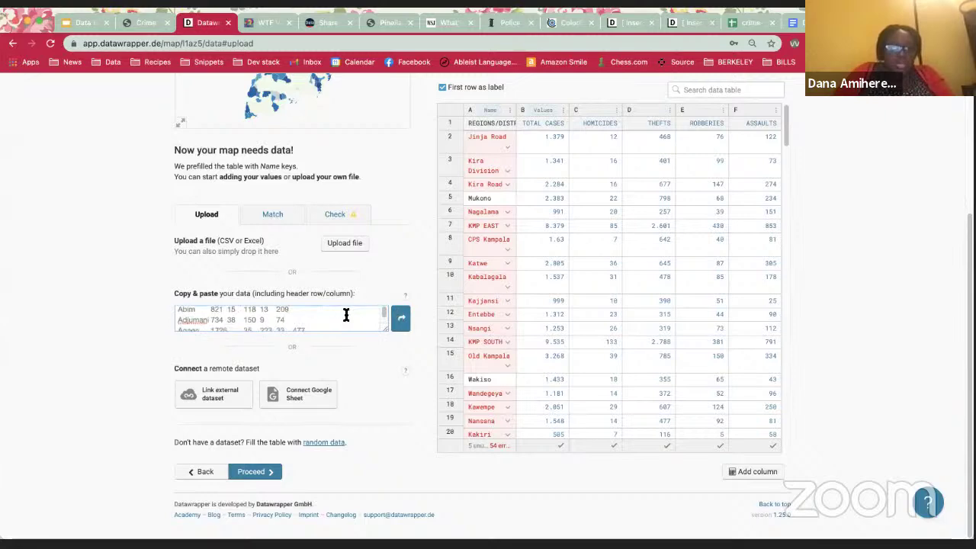
pyautogui.click(401, 318)
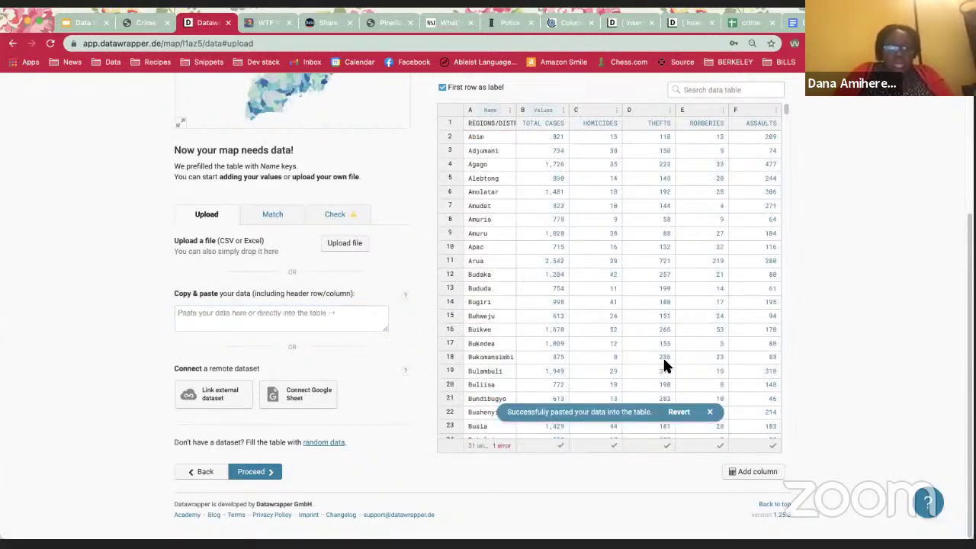
pyautogui.click(708, 411)
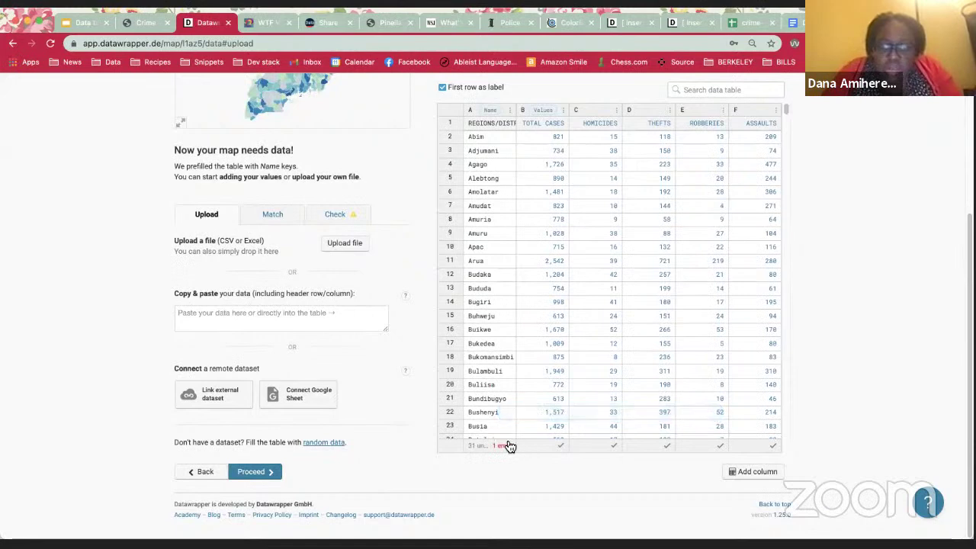
# - Match the unmatched district Sembabule to Ssembabule, and proceed through data matching to the Visualize stage
pyautogui.scroll(-10, 514, 404)
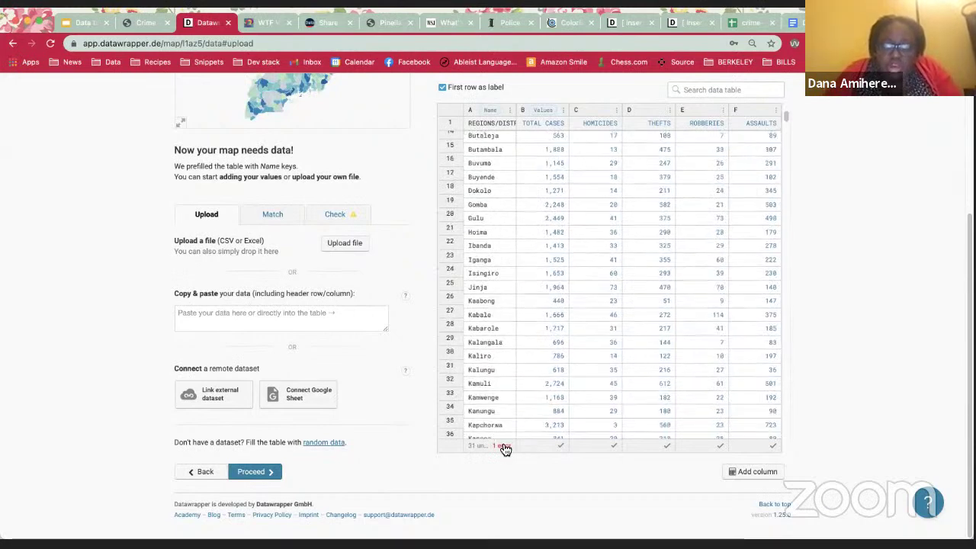
pyautogui.click(500, 445)
pyautogui.doubleClick(509, 395)
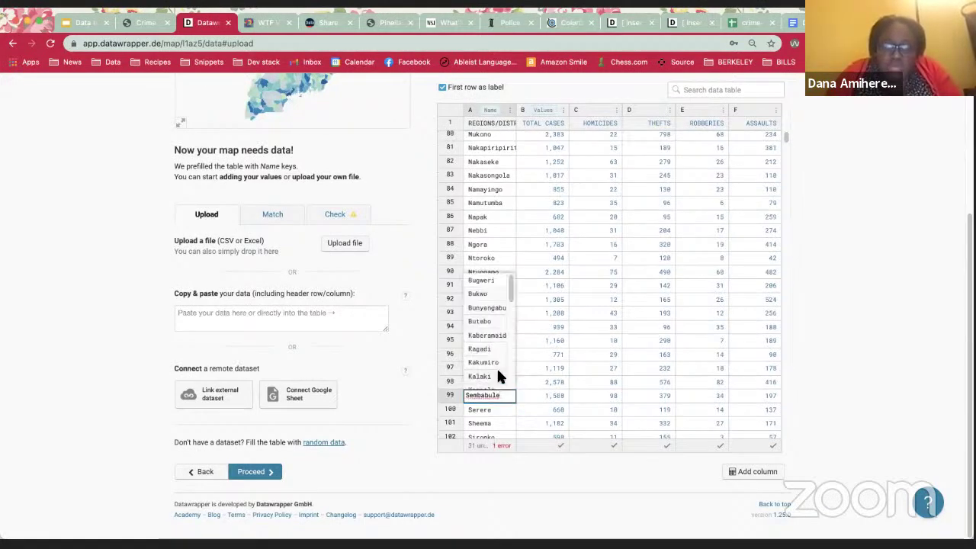
pyautogui.scroll(-5, 497, 373)
pyautogui.scroll(-5, 497, 367)
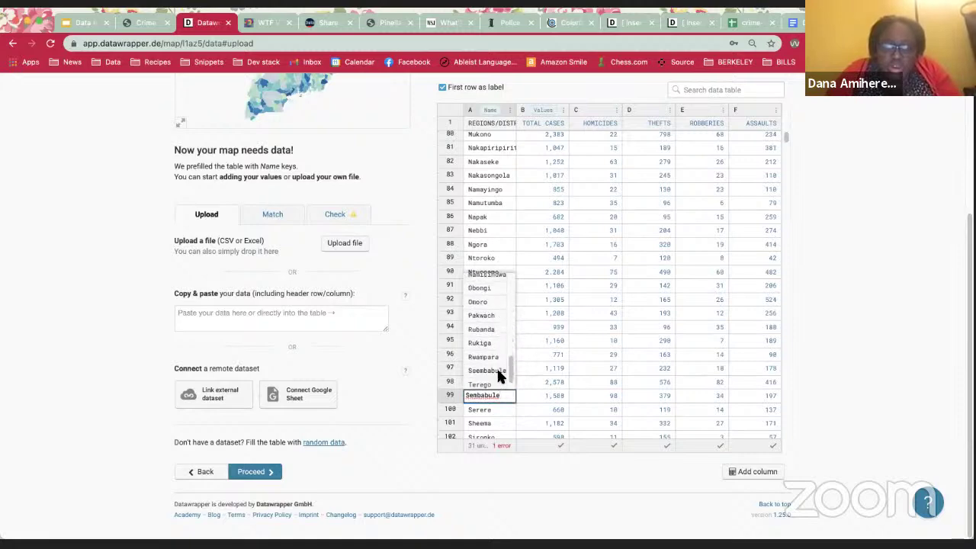
pyautogui.click(808, 343)
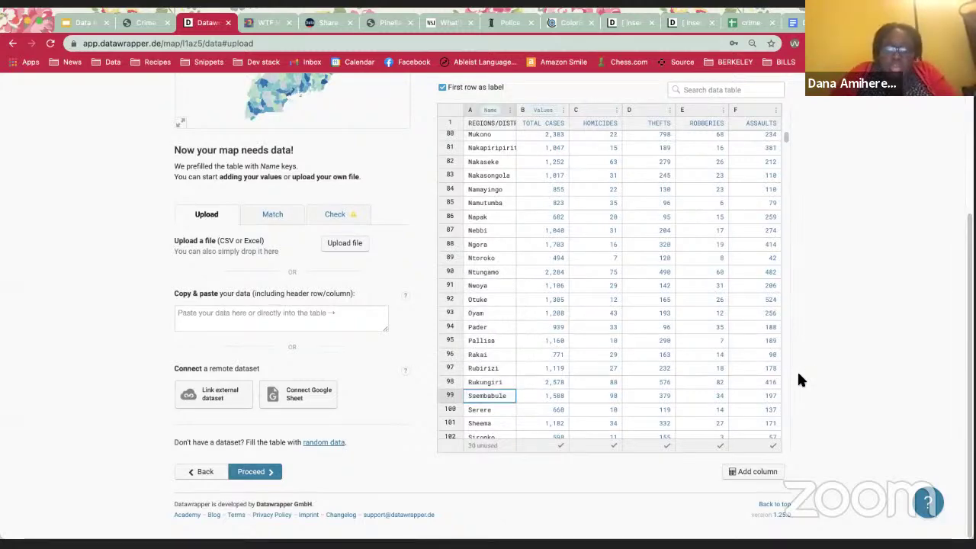
pyautogui.click(251, 472)
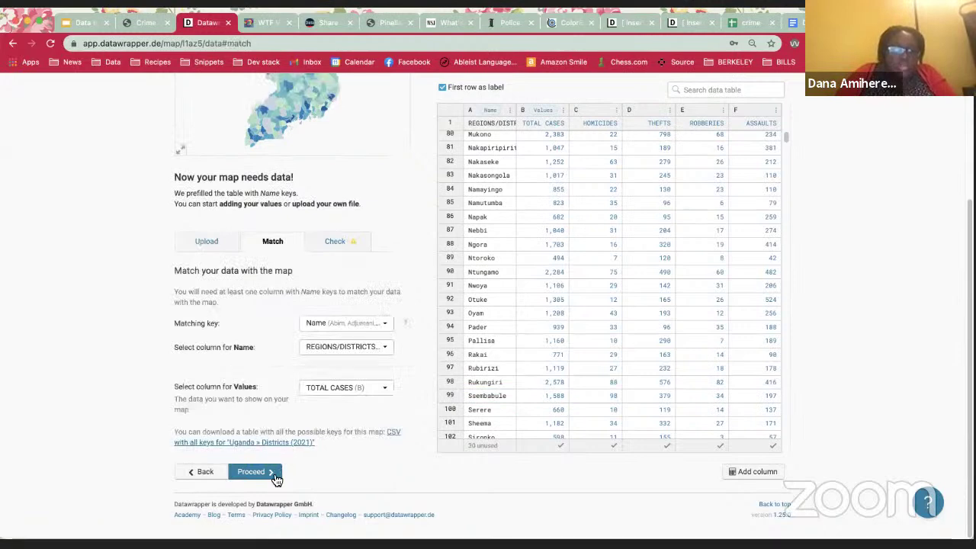
pyautogui.click(275, 477)
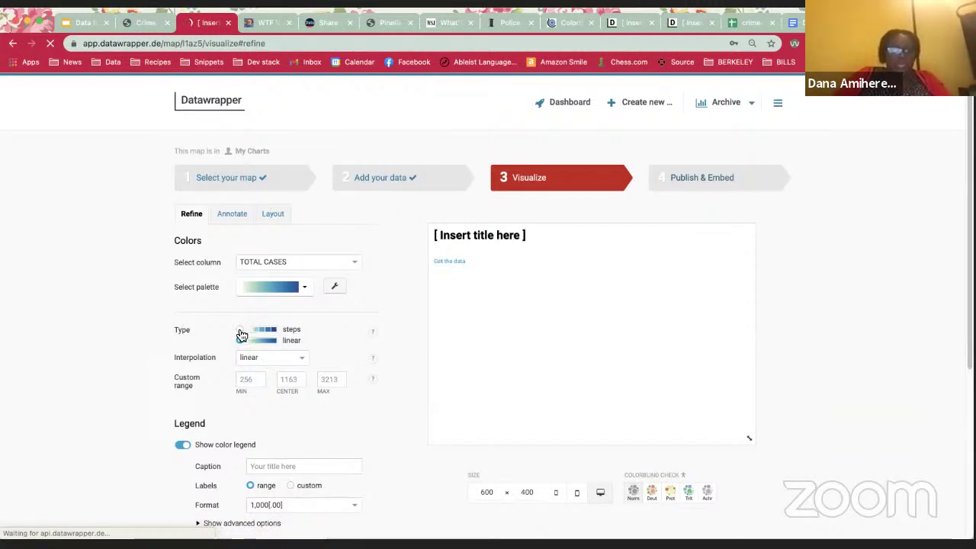
# - Change the map's color scale from linear to steps, using rounded values for the step breaks
pyautogui.scroll(-3, 95, 305)
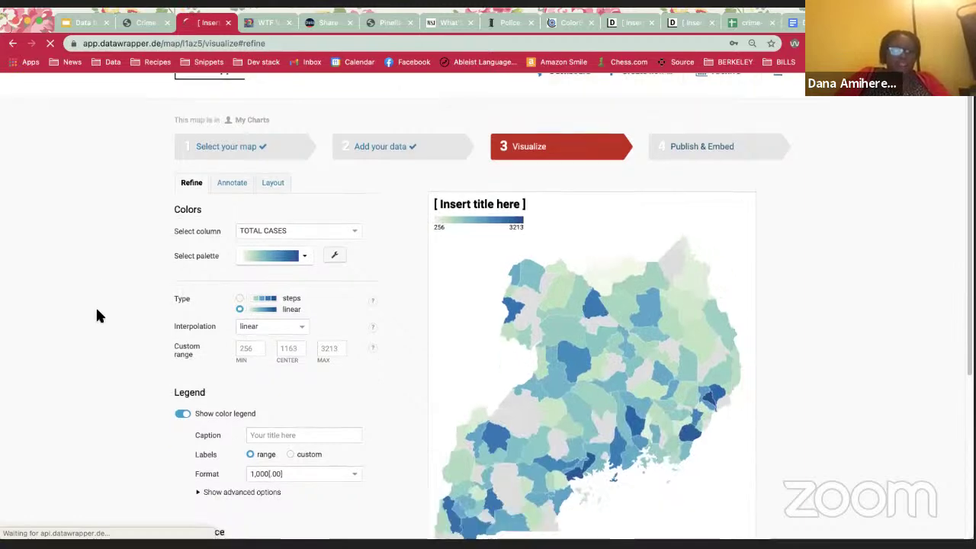
pyautogui.scroll(-1, 228, 191)
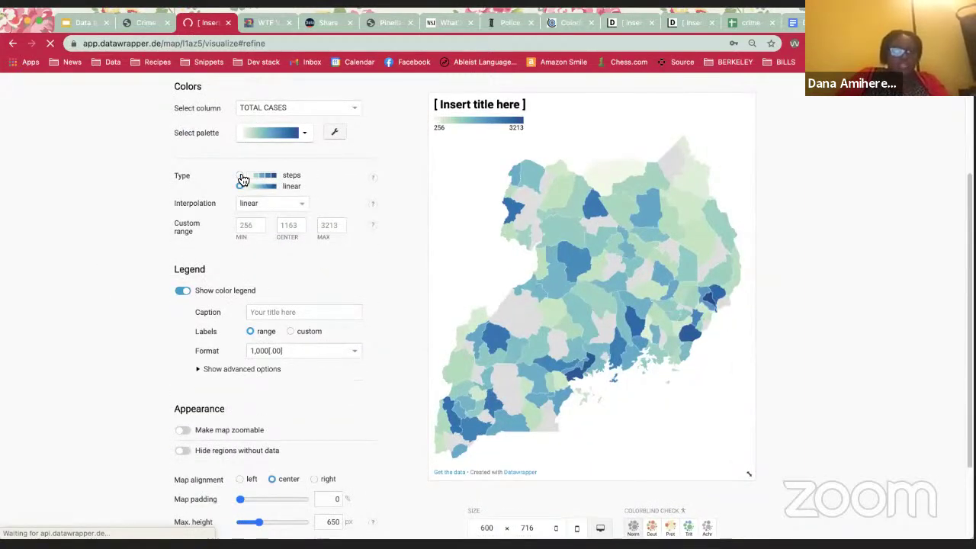
pyautogui.click(240, 176)
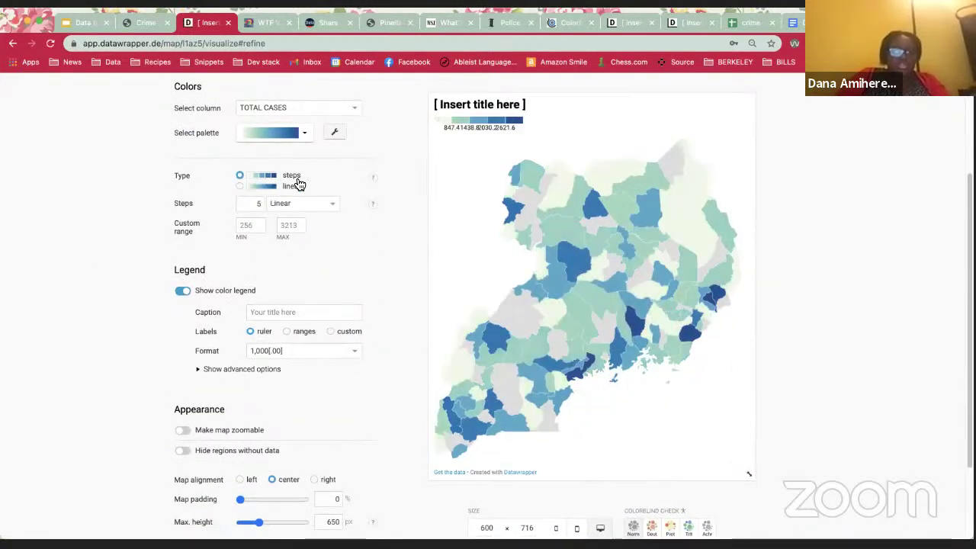
pyautogui.click(335, 211)
pyautogui.press('Escape')
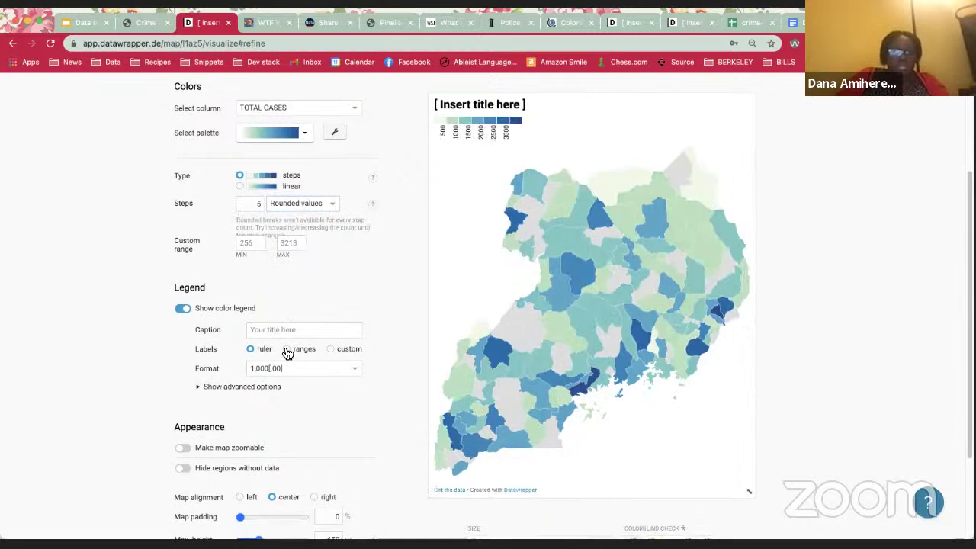
# - Show the legend labels as ranges and set the legend caption to "Total crimes"
pyautogui.click(286, 350)
pyautogui.click(295, 330)
pyautogui.write('TOt')
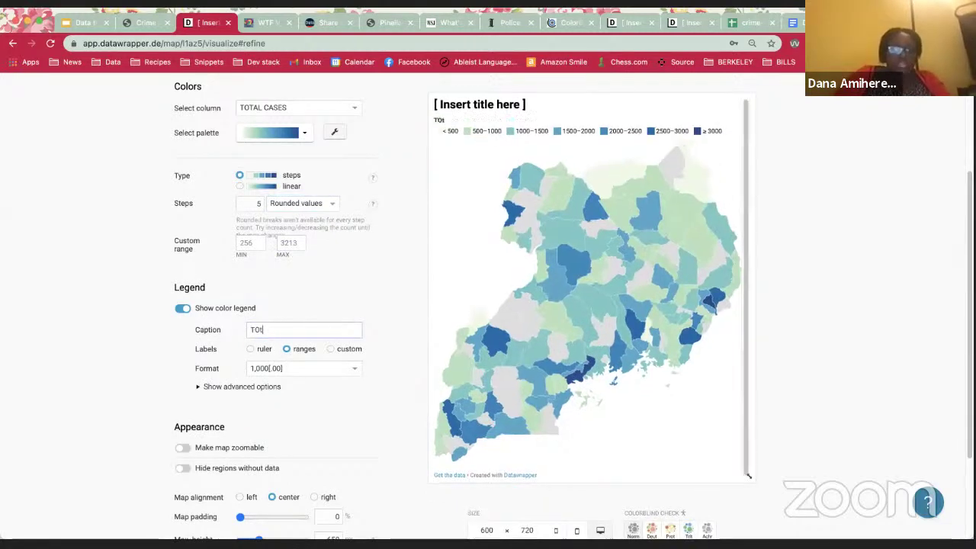
pyautogui.press('BackSpace')
pyautogui.press('BackSpace')
pyautogui.write('ot')
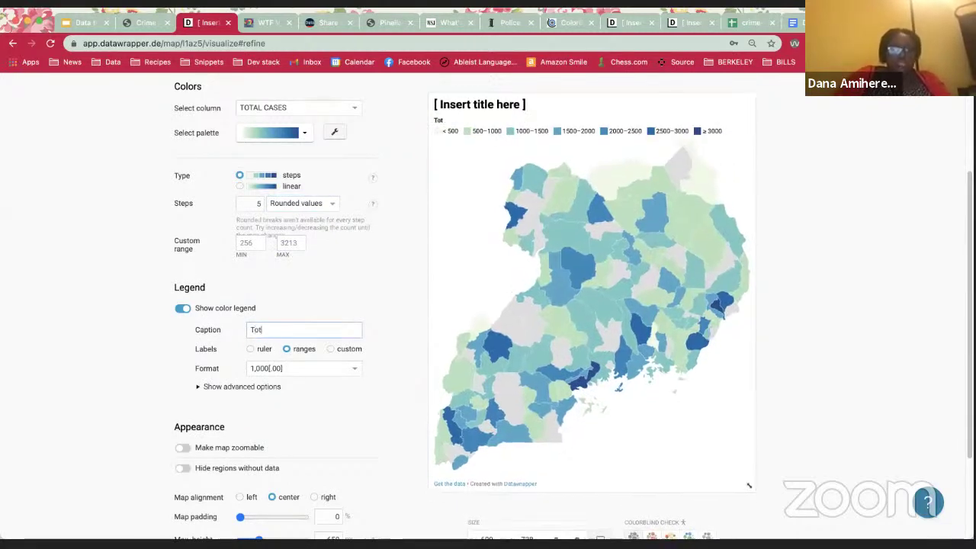
pyautogui.write('al c')
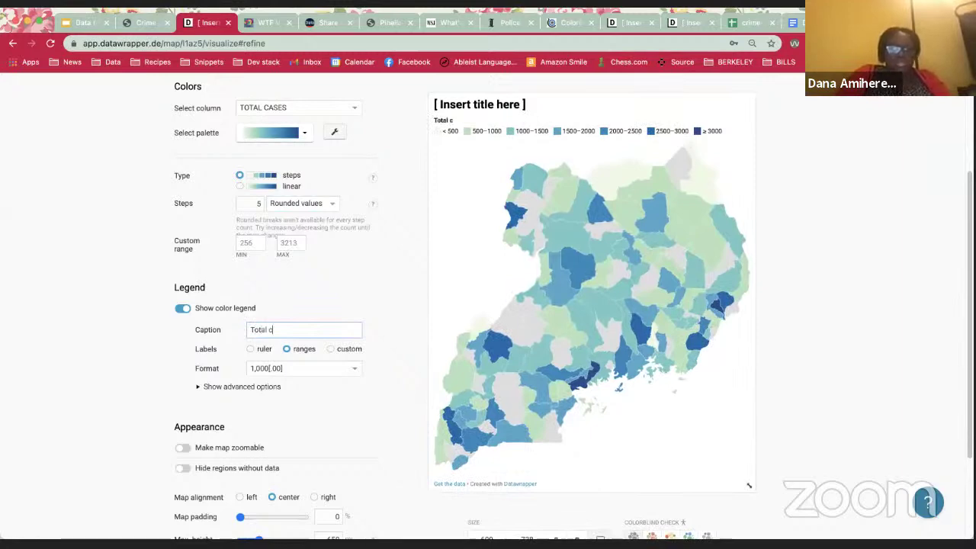
pyautogui.write('rimes')
# - Set the legend's number format to 10,000 and proceed to the map's Annotate stage
pyautogui.scroll(-1, 335, 263)
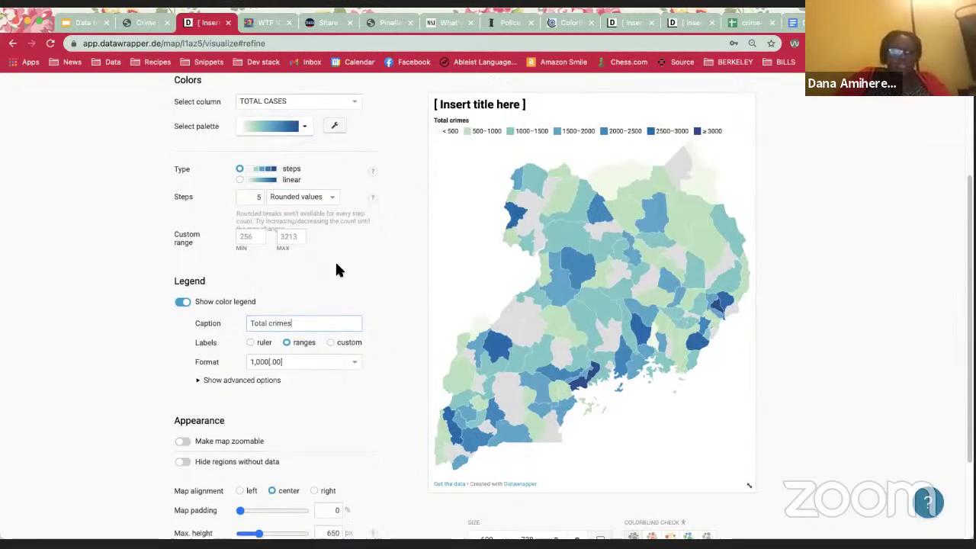
pyautogui.scroll(-3, 338, 269)
pyautogui.click(335, 256)
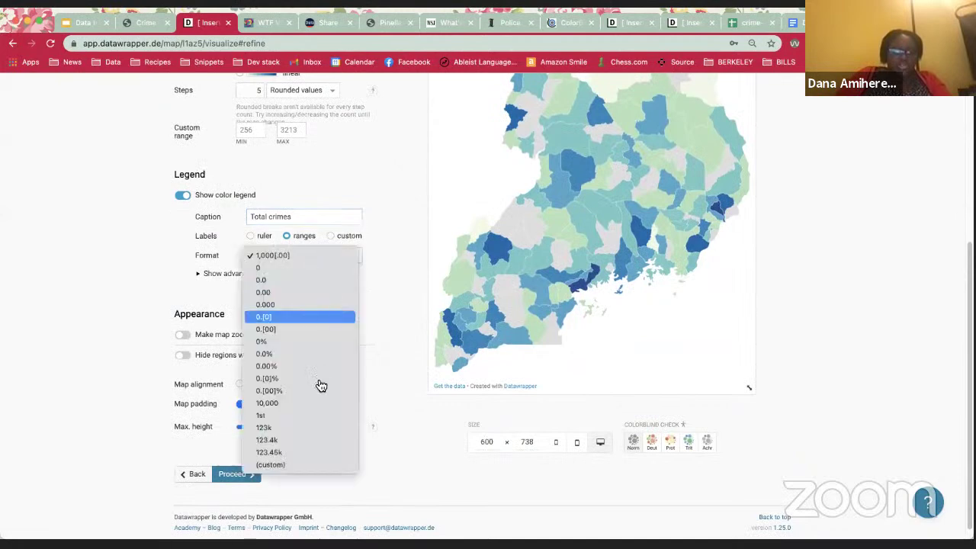
pyautogui.press('Return')
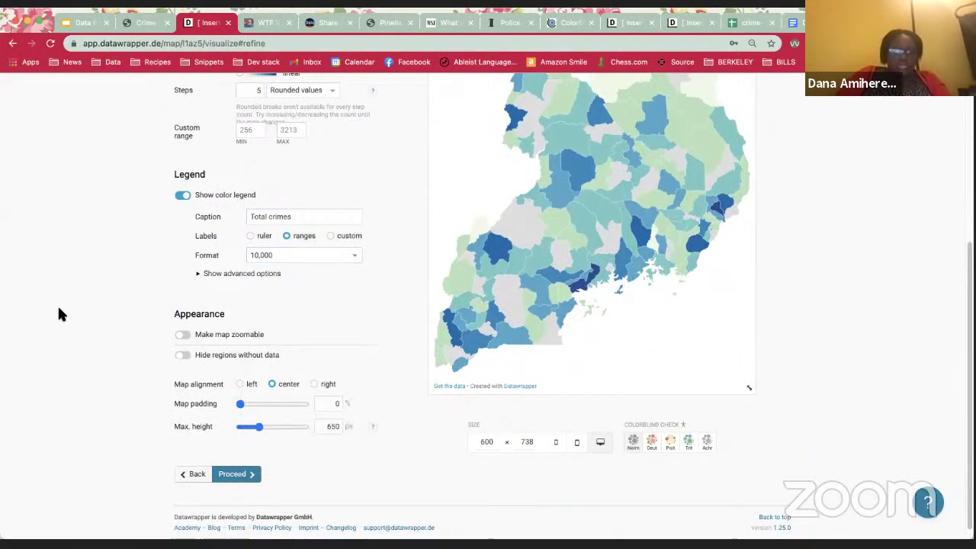
pyautogui.scroll(-1, 60, 309)
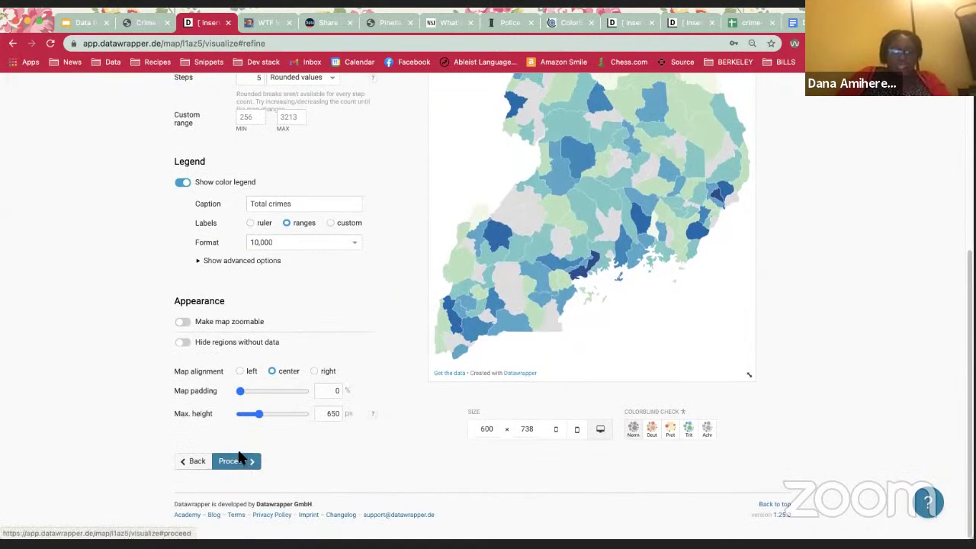
pyautogui.click(238, 460)
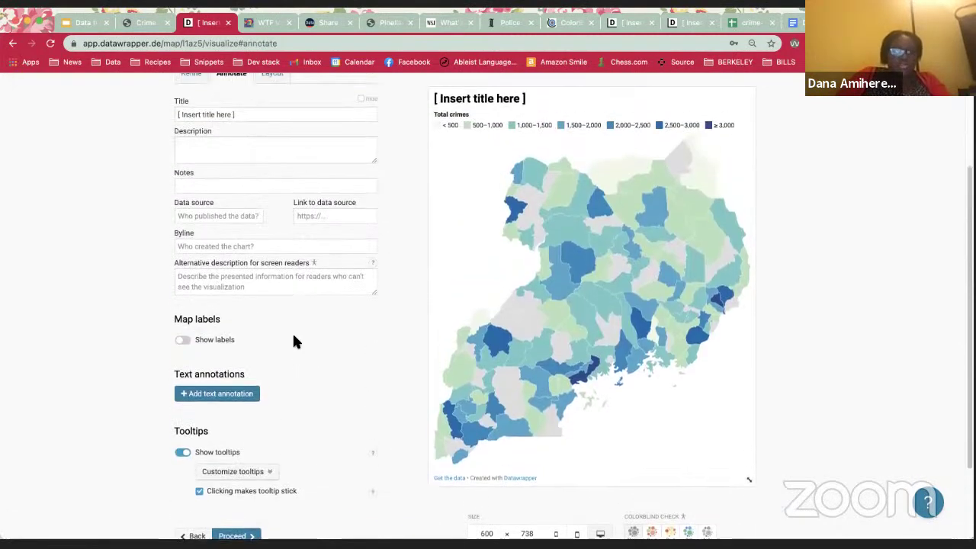
# - Open the tooltip customization options and preview the current tooltip on the Lamwo district of the map
pyautogui.scroll(-2, 294, 339)
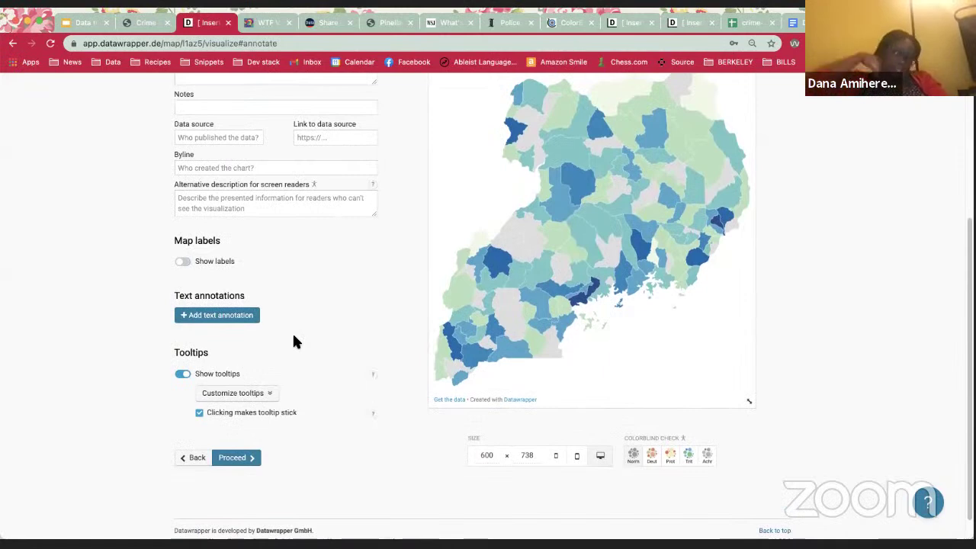
pyautogui.click(278, 392)
pyautogui.scroll(-4, 512, 261)
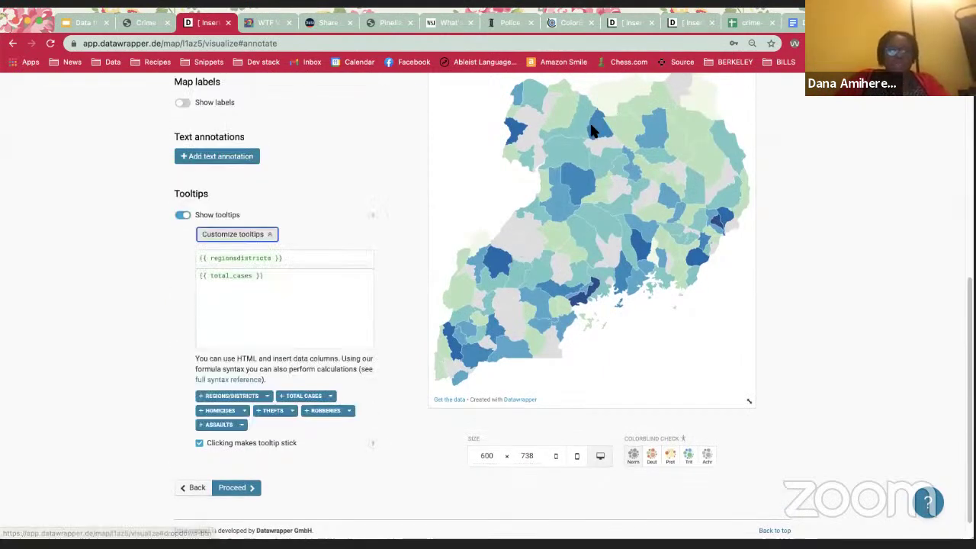
pyautogui.scroll(2, 609, 144)
pyautogui.moveTo(614, 163)
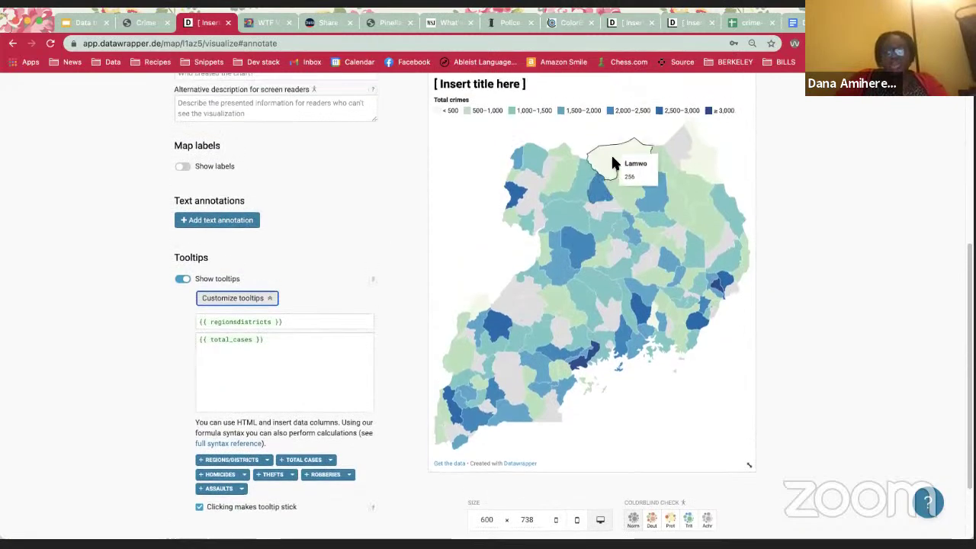